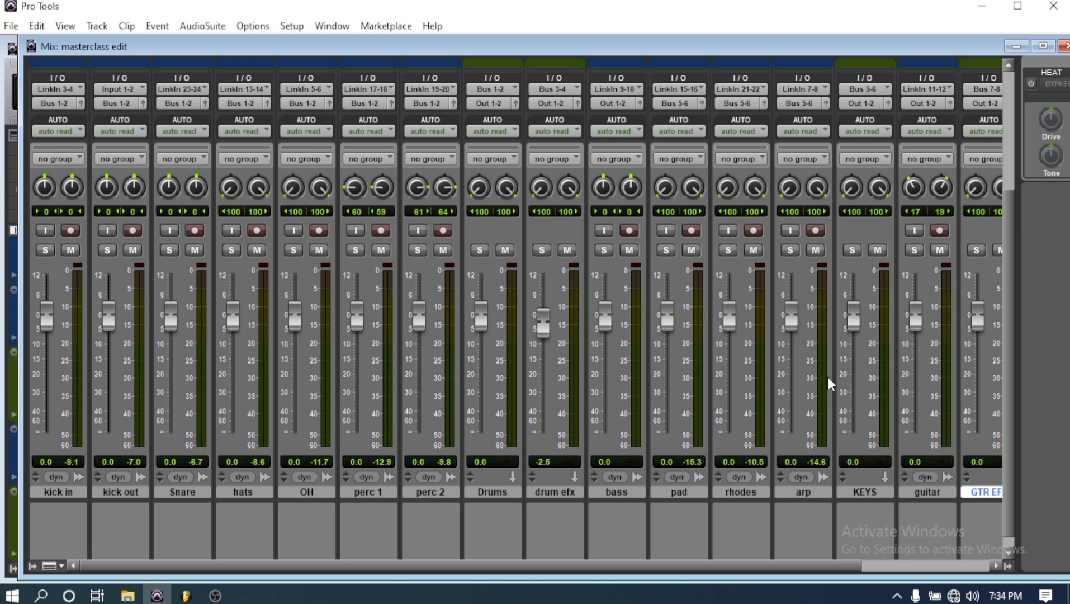
# - Play back the session with the kick in track and the Drums bus soloed
pyautogui.press('space')
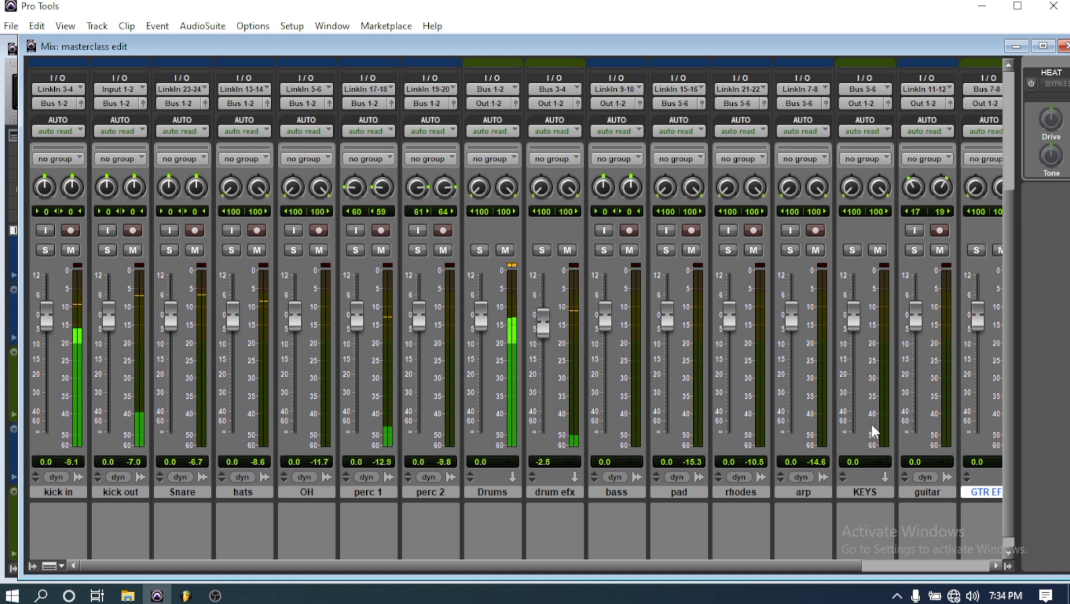
pyautogui.press('space')
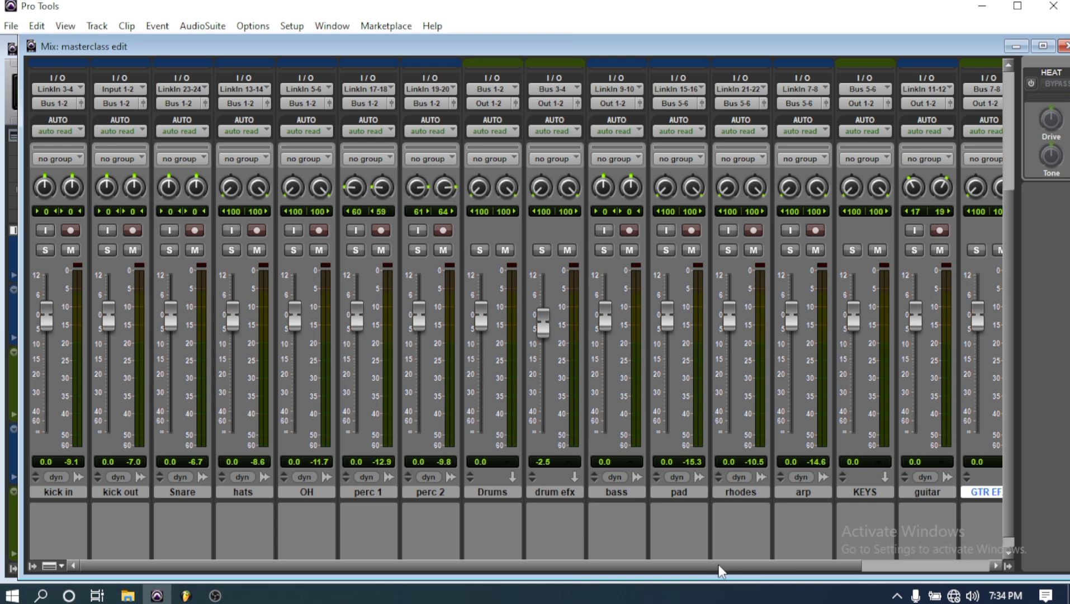
pyautogui.scroll(2, 523, 501)
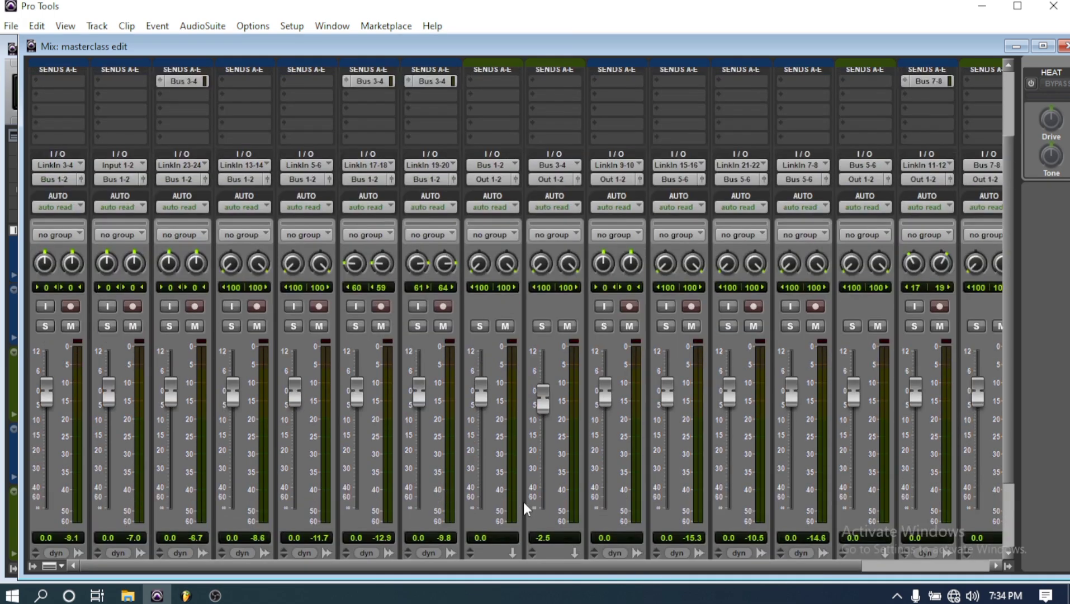
pyautogui.click(45, 288)
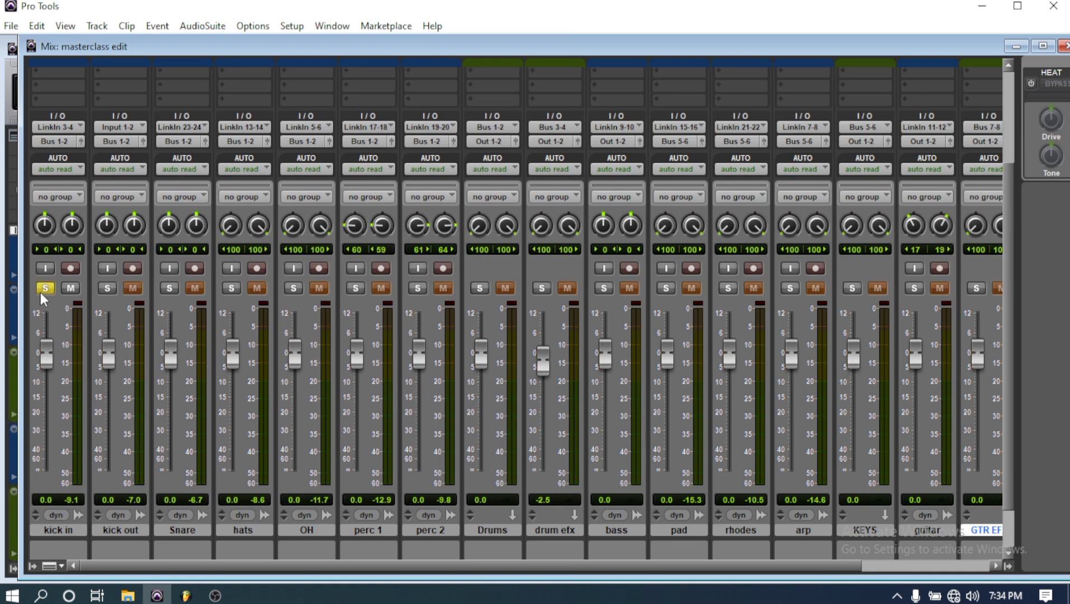
pyautogui.press('space')
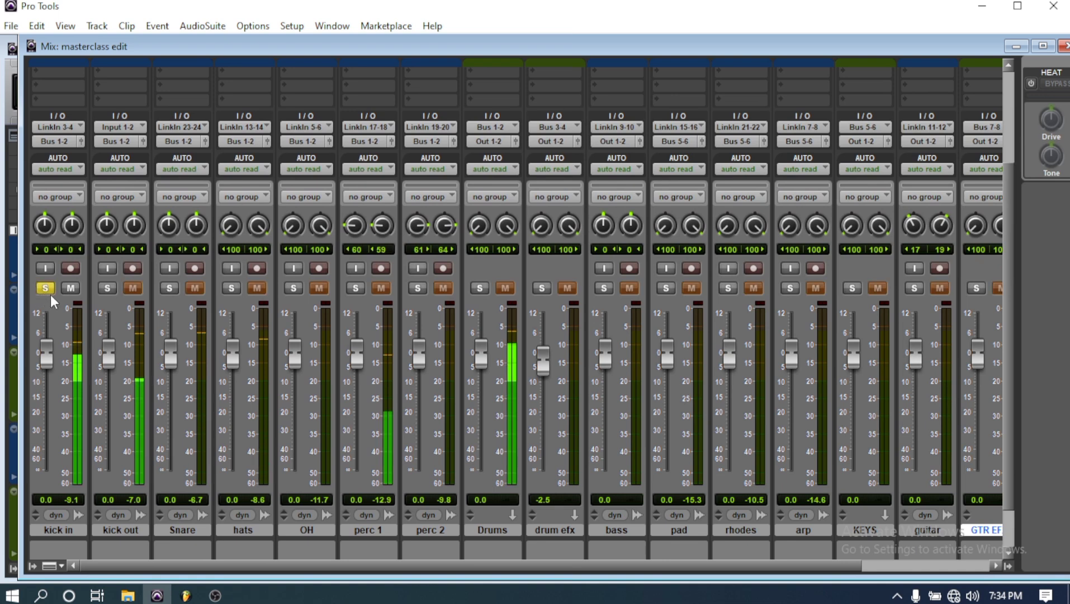
pyautogui.click(480, 289)
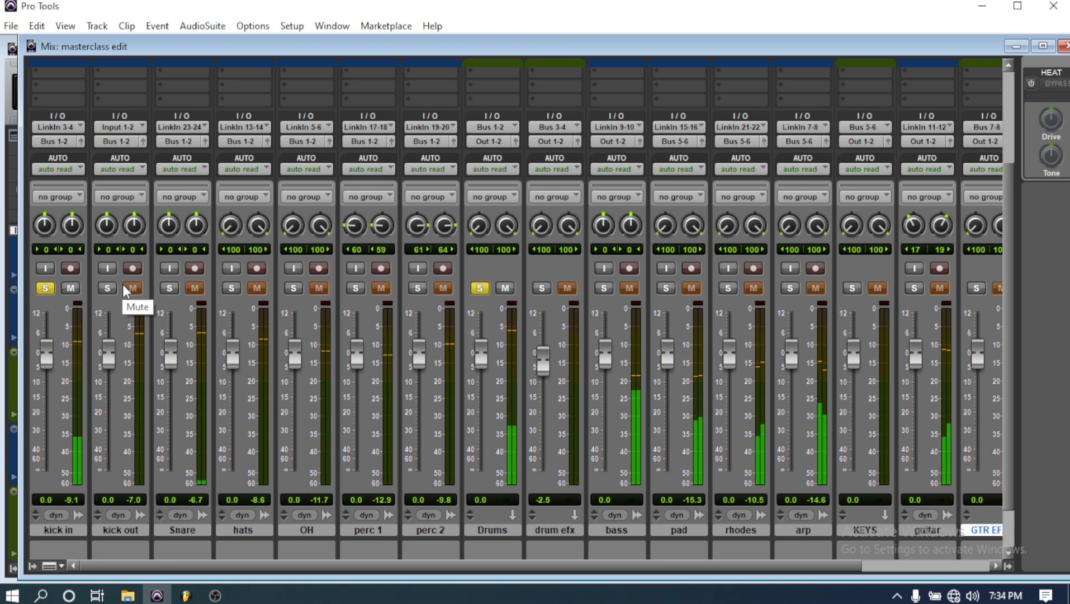
# - Compare the kick out and kick in tracks by switching their solos during playback, ending with all solos cleared
pyautogui.click(106, 289)
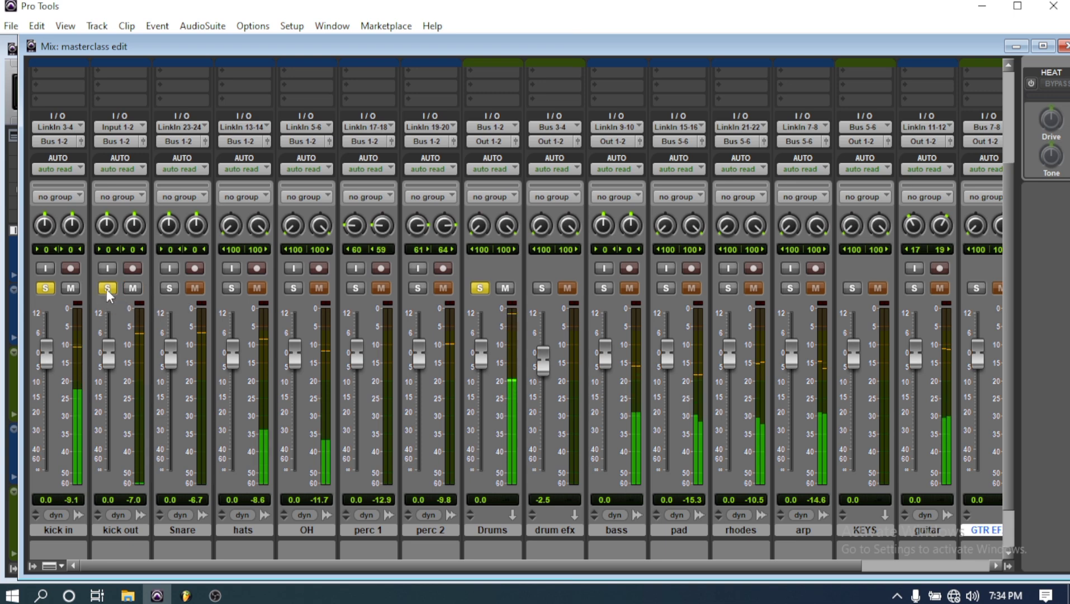
pyautogui.click(47, 289)
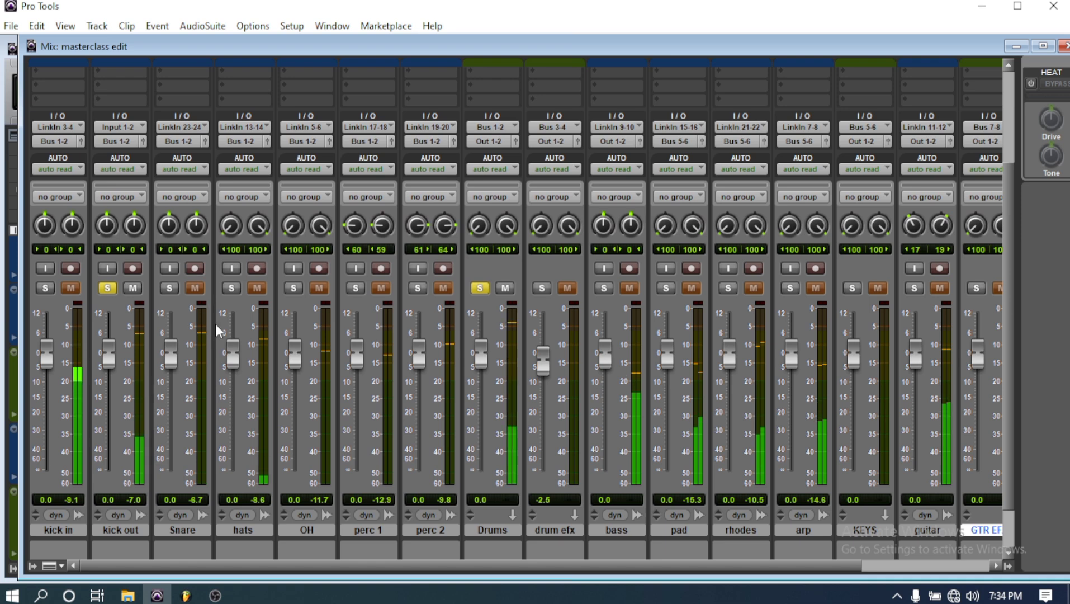
pyautogui.click(47, 289)
pyautogui.click(107, 288)
pyautogui.click(47, 288)
pyautogui.click(484, 288)
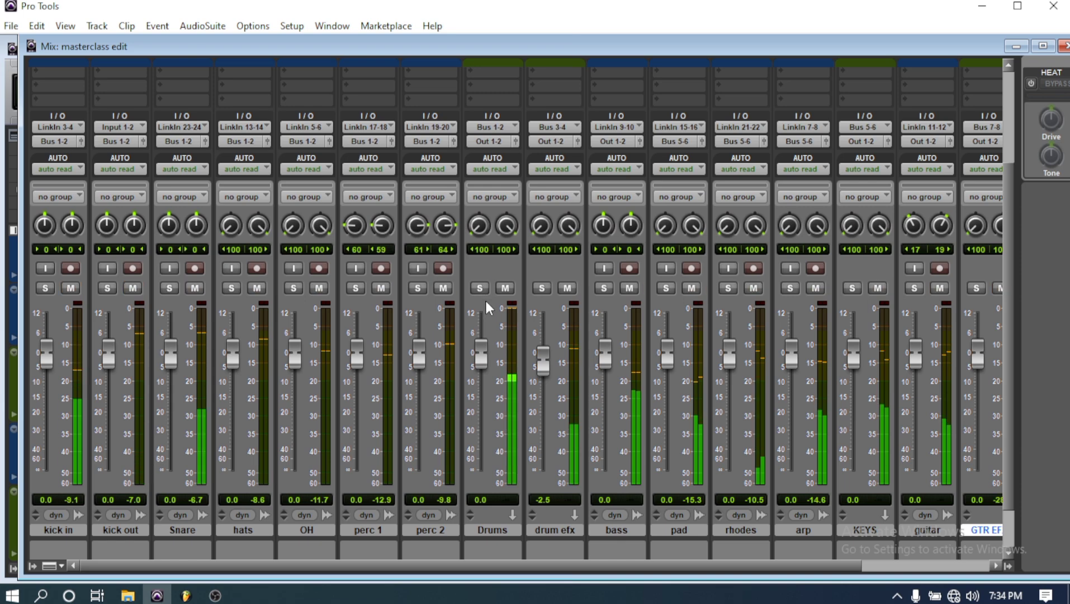
# - Insert the multichannel FabFilter Pro-Q 3 (stereo) EQ in the first insert slot of the kick in track
pyautogui.scroll(3, 377, 343)
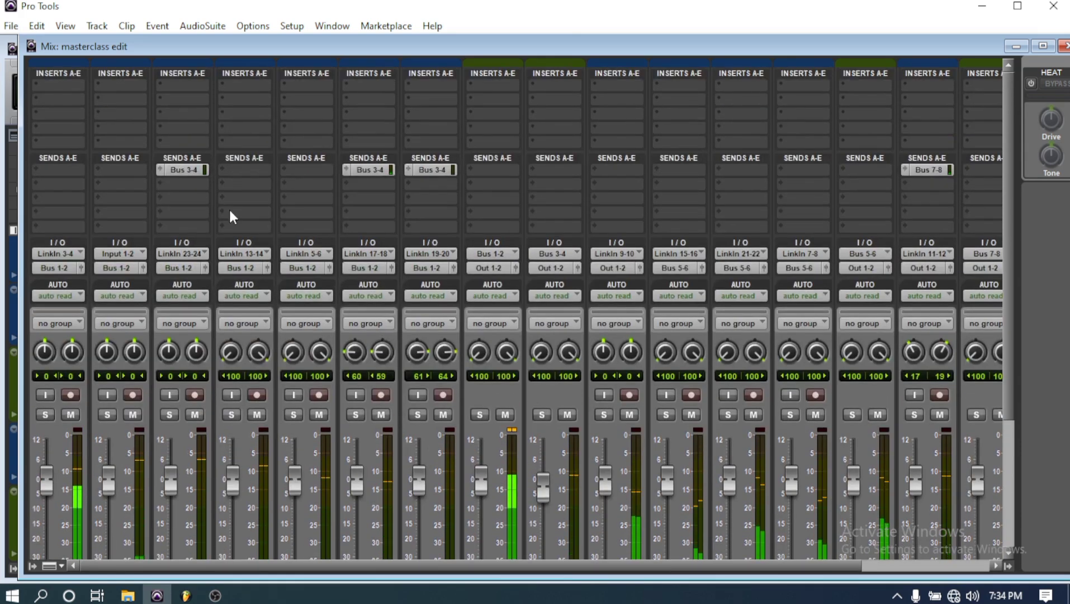
pyautogui.click(58, 88)
pyautogui.moveTo(116, 110)
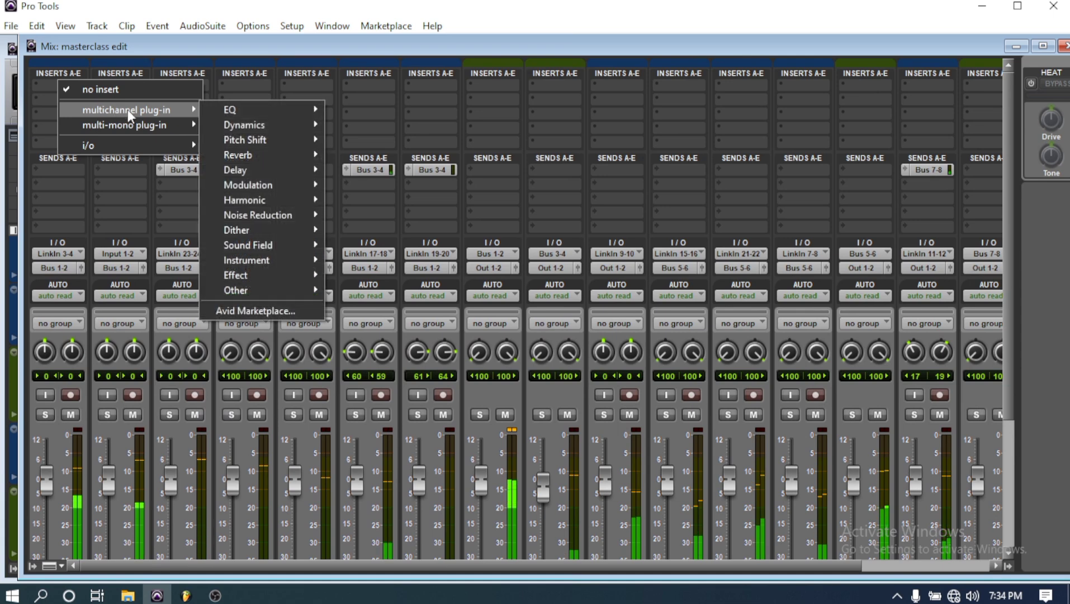
pyautogui.moveTo(256, 114)
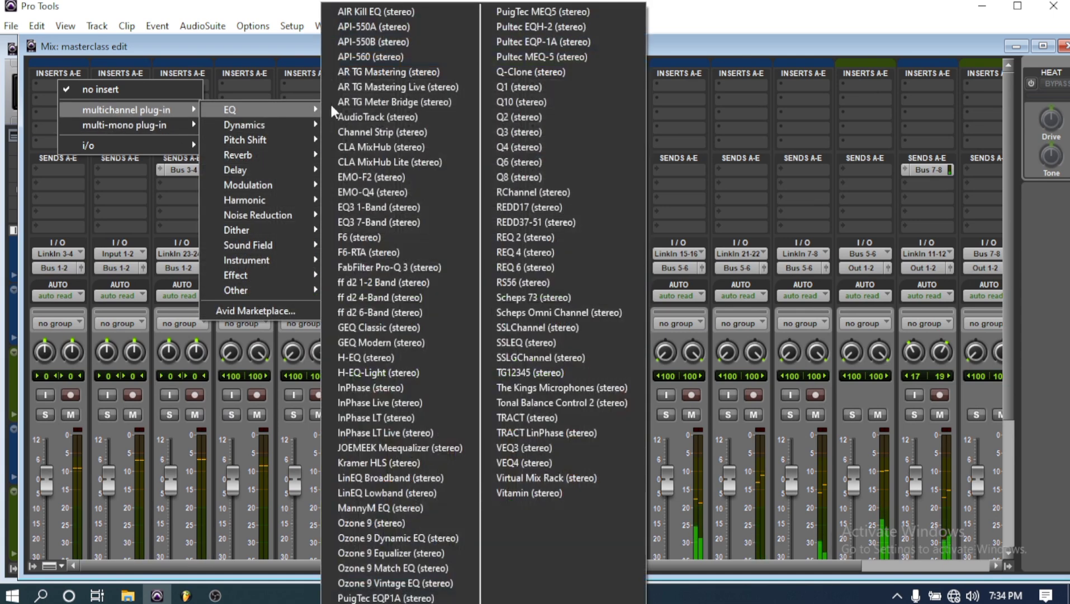
pyautogui.click(394, 268)
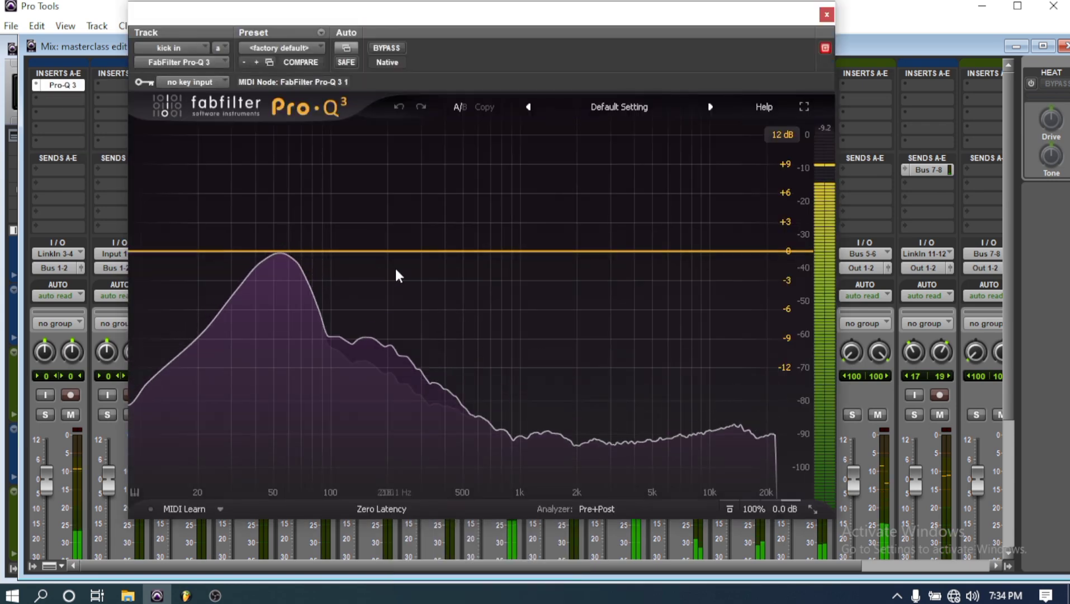
# - Add a low-cut band at about 20 Hz with a 36 dB/oct slope to the kick in EQ and audition it briefly
pyautogui.click(176, 252)
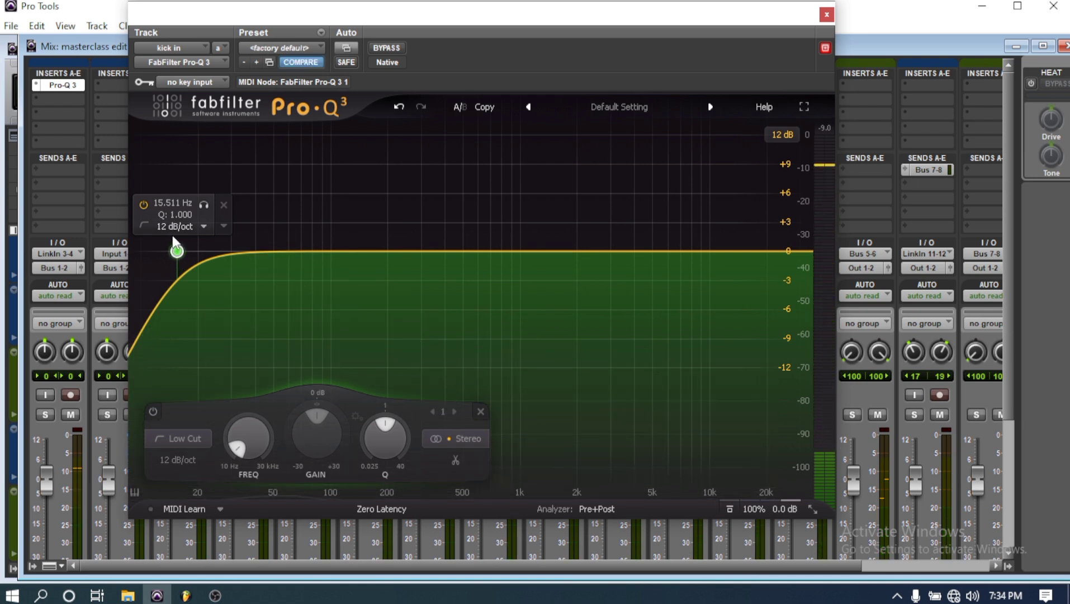
pyautogui.click(175, 226)
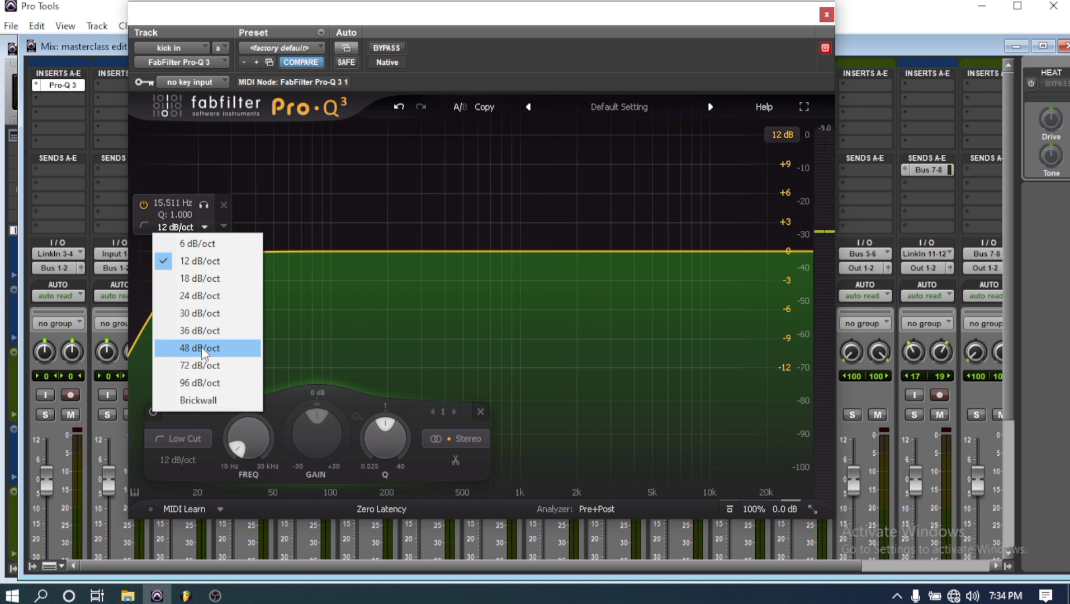
pyautogui.click(199, 331)
pyautogui.scroll(1, 243, 450)
pyautogui.scroll(4, 244, 451)
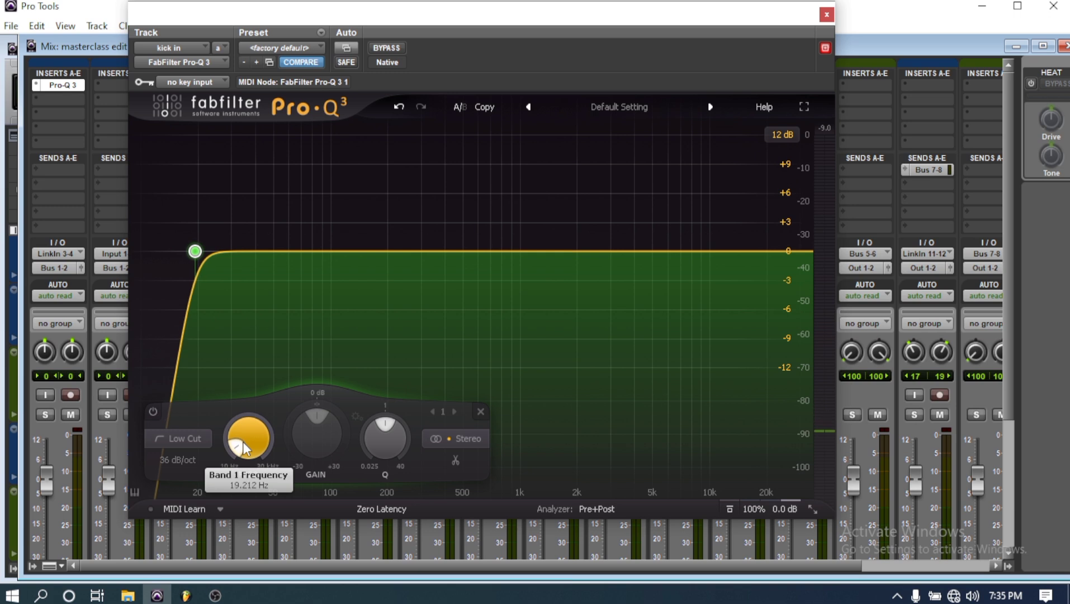
pyautogui.scroll(2, 243, 448)
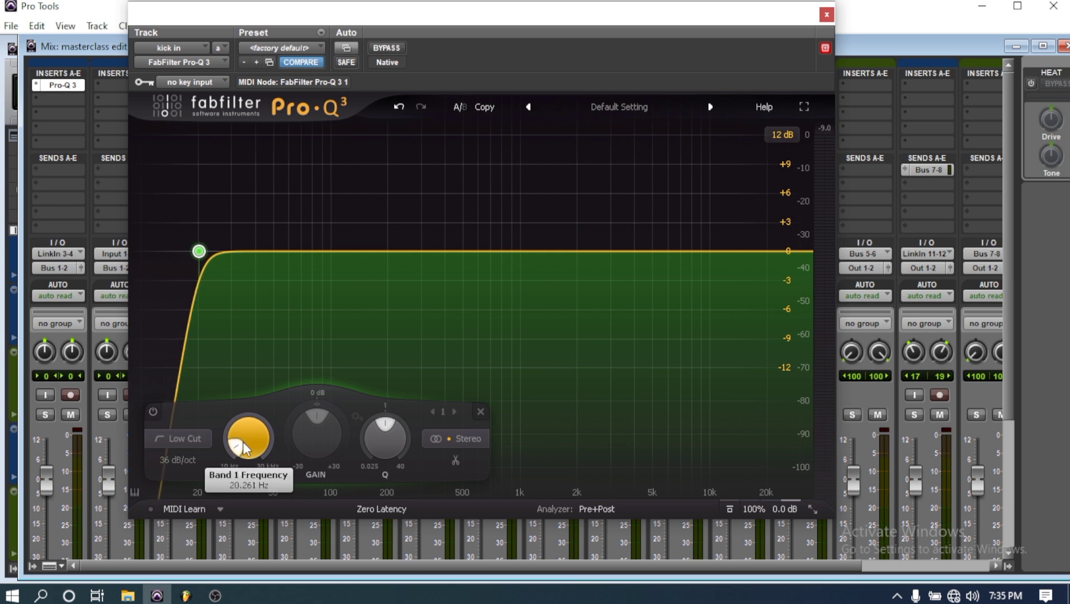
pyautogui.press('space')
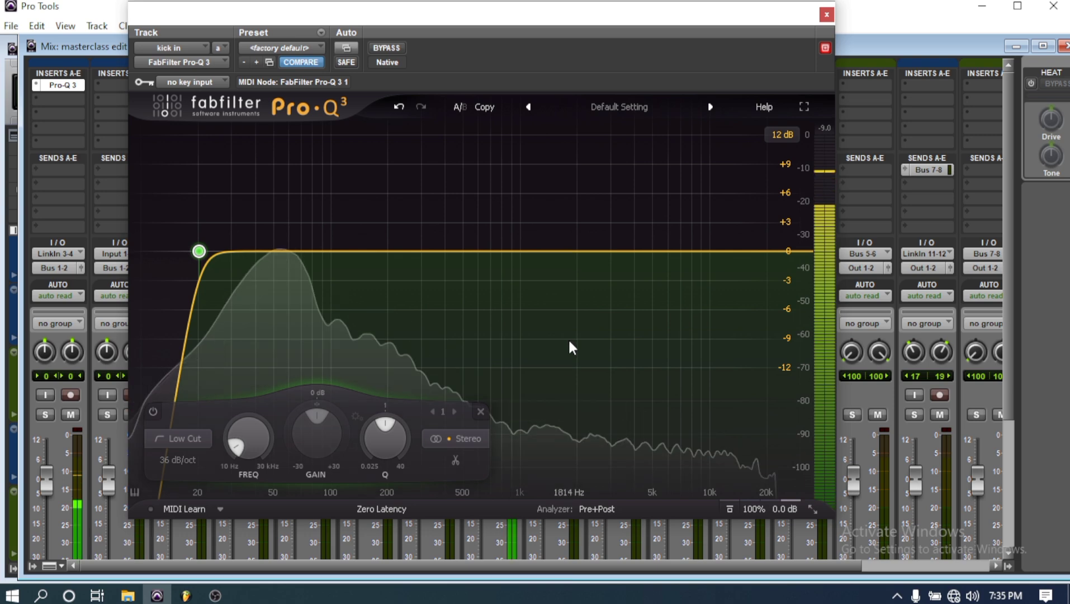
pyautogui.press('space')
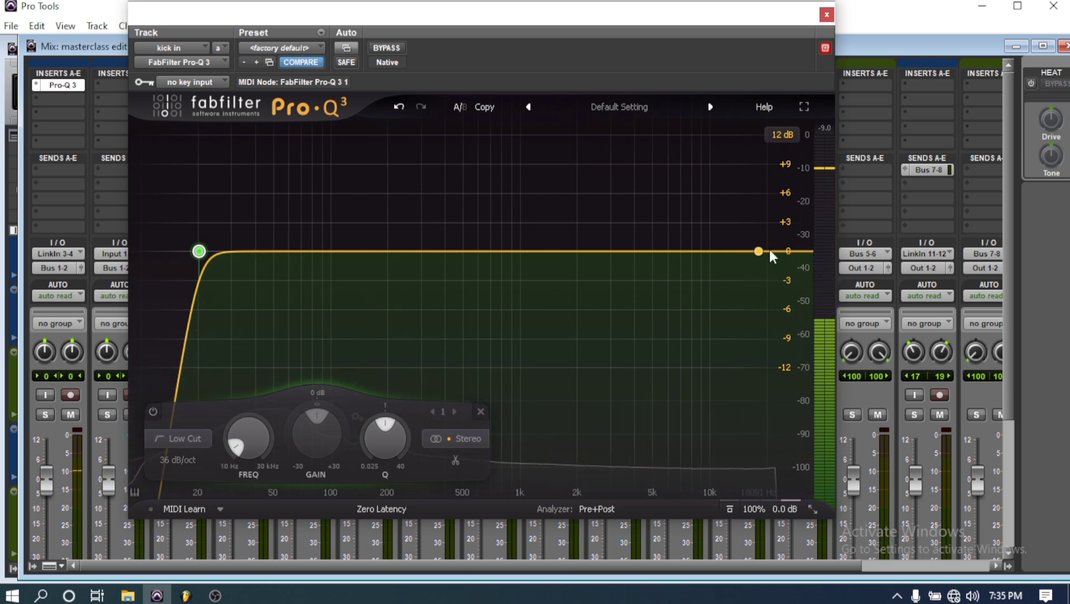
# - Add a 12 dB/oct high-cut band to the kick in EQ and lower its frequency to about 119 Hz
pyautogui.click(771, 251)
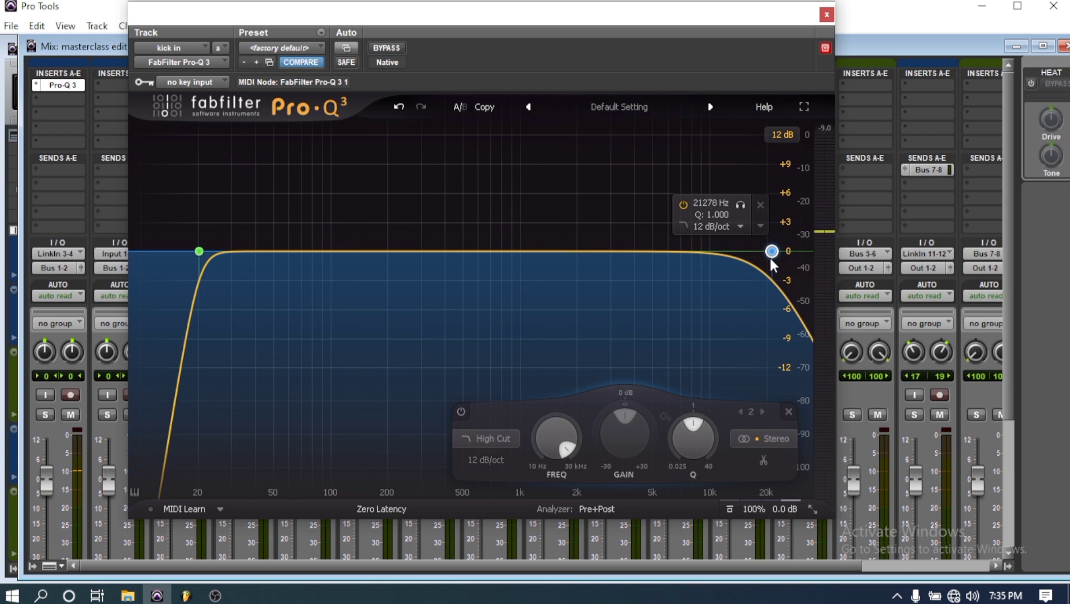
pyautogui.moveTo(558, 438); pyautogui.dragTo(558, 438)
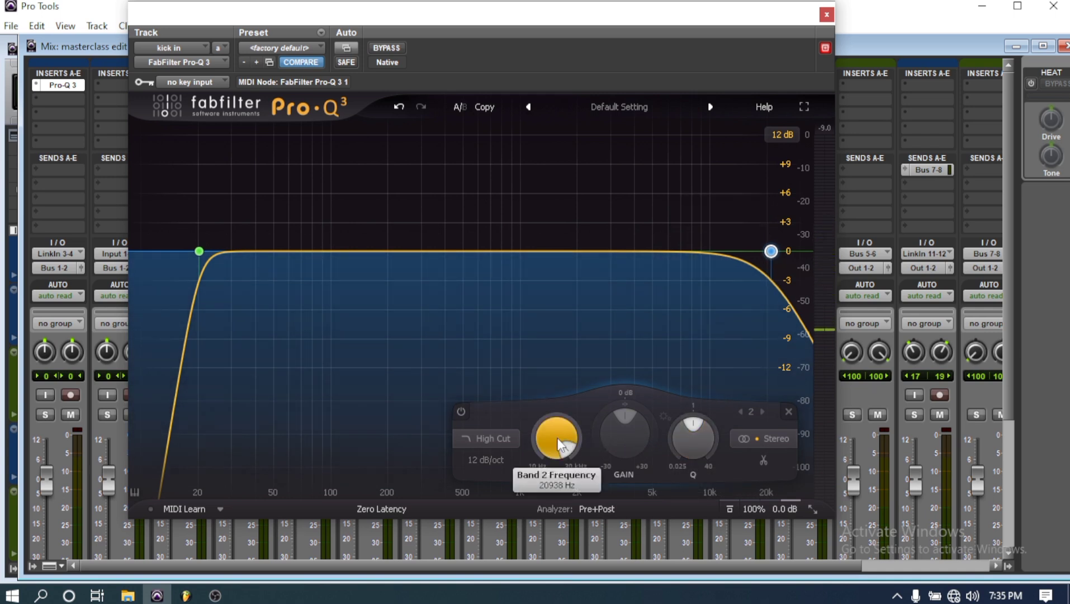
pyautogui.scroll(-10, 558, 440)
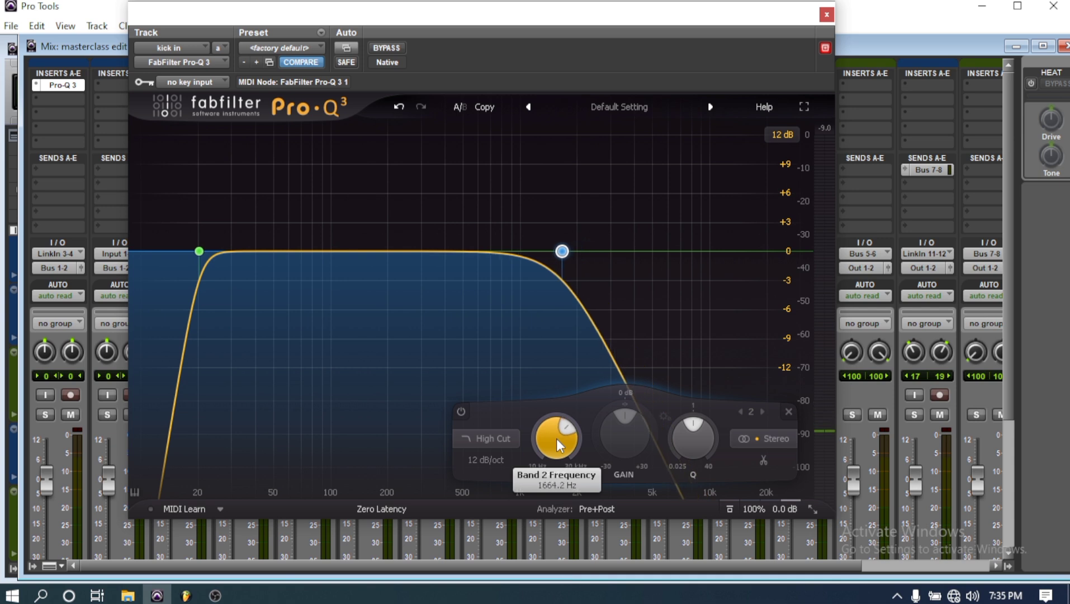
pyautogui.scroll(-5, 556, 438)
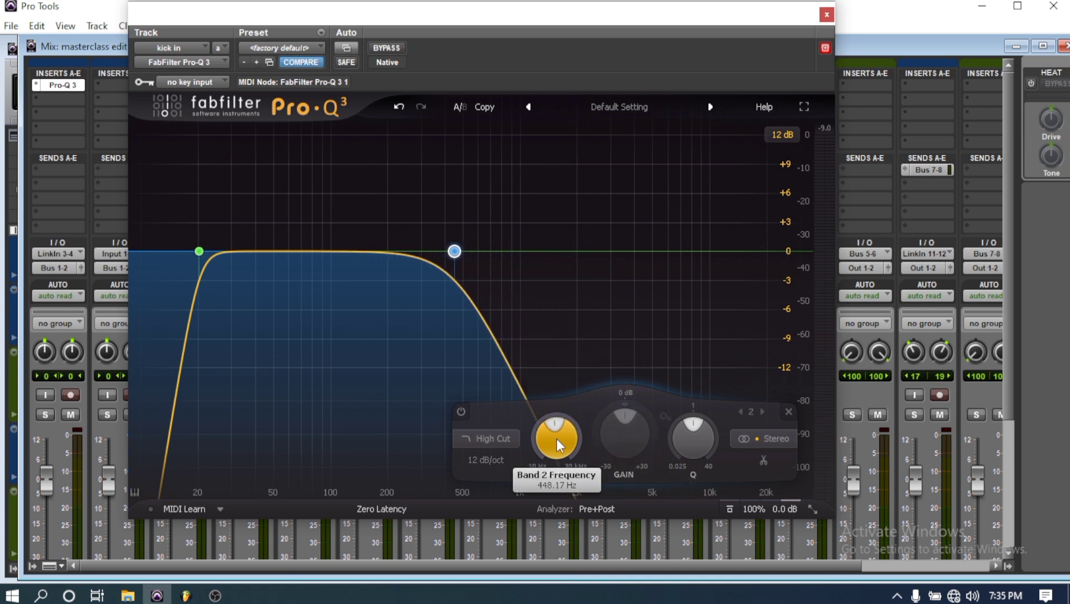
pyautogui.scroll(-2, 556, 438)
pyautogui.scroll(-1, 556, 438)
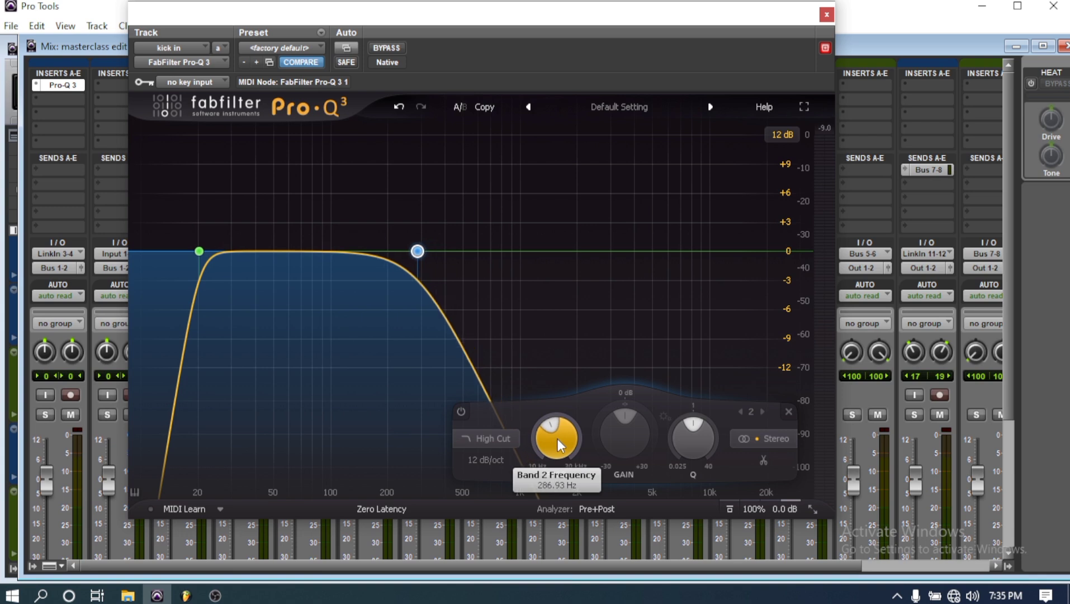
pyautogui.scroll(-1, 558, 438)
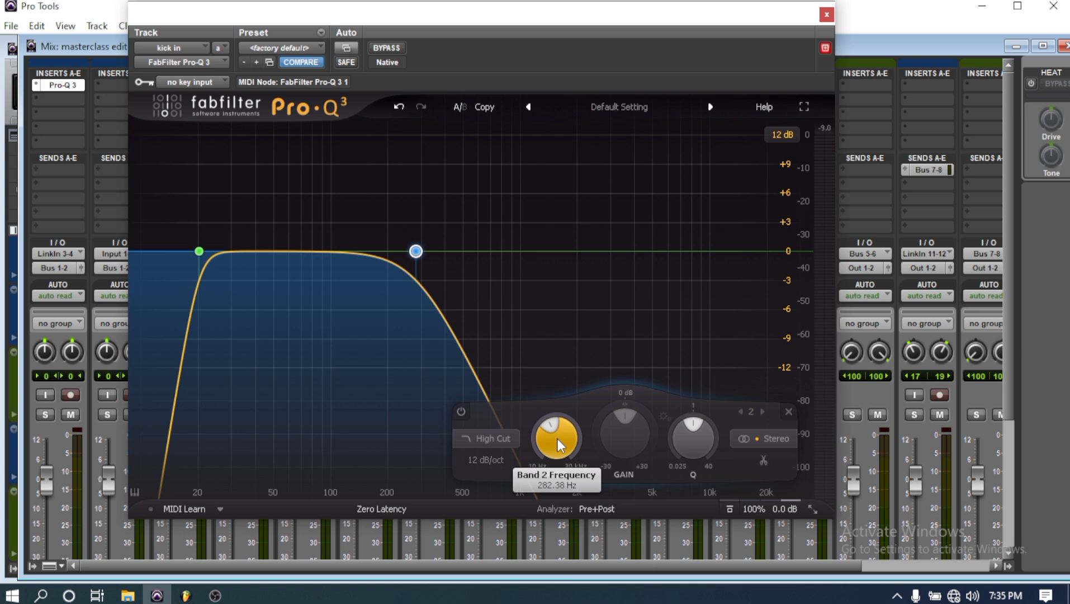
pyautogui.scroll(-3, 557, 439)
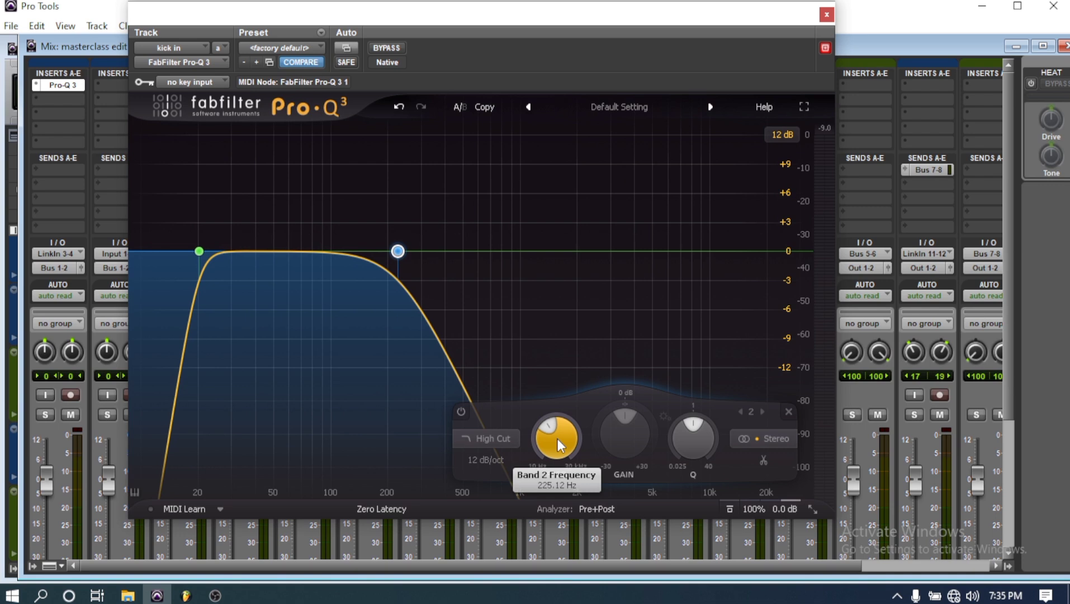
pyautogui.scroll(-5, 557, 439)
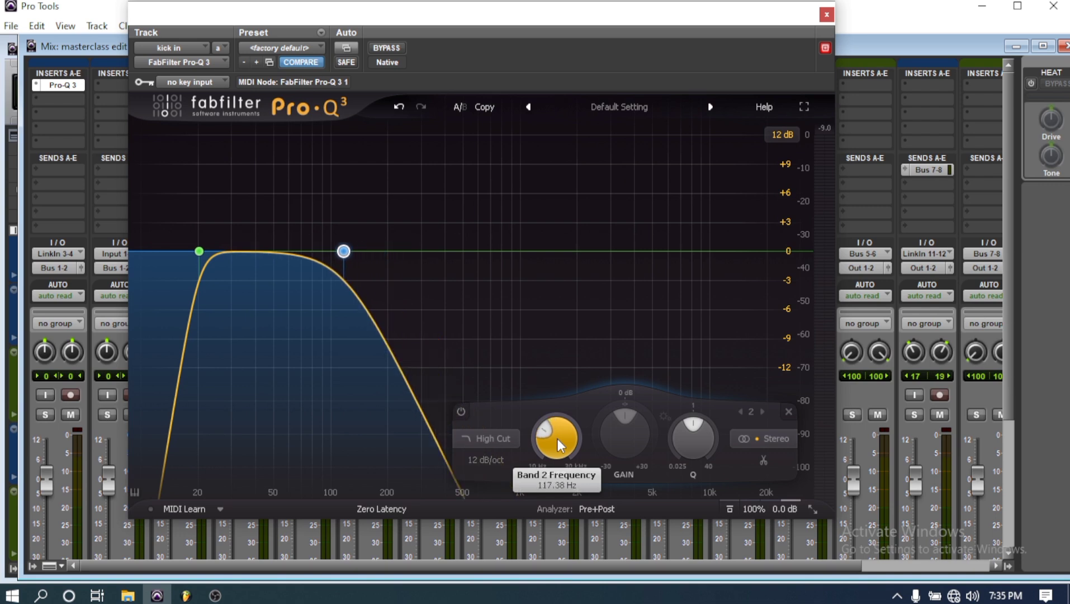
pyautogui.scroll(1, 557, 438)
# - Audition the equalized kick in track soloed with the Drums bus, closing the EQ window and clearing the solos
pyautogui.press('space')
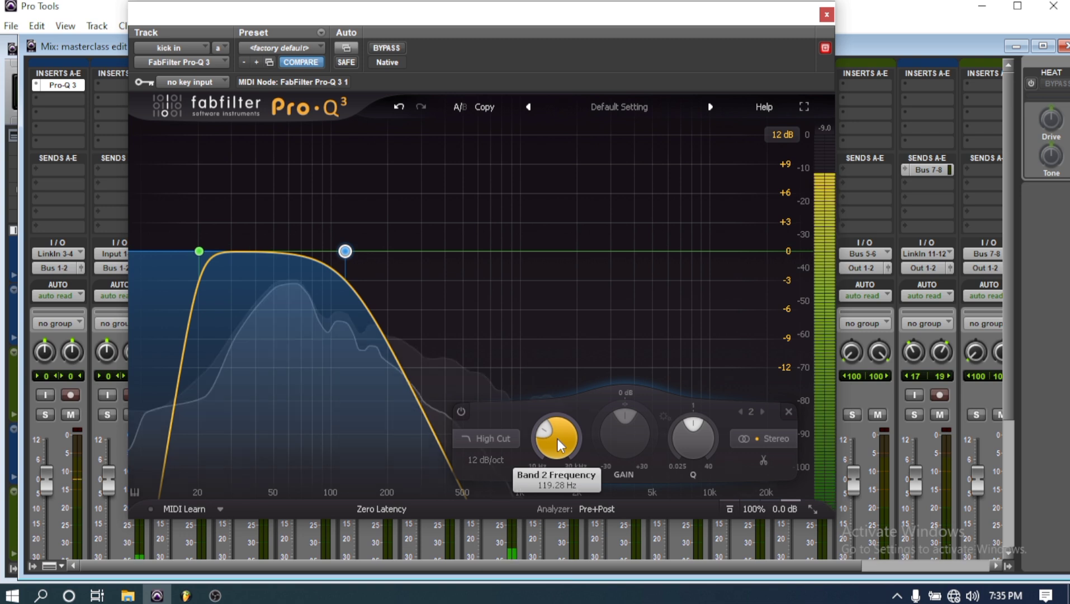
pyautogui.click(49, 416)
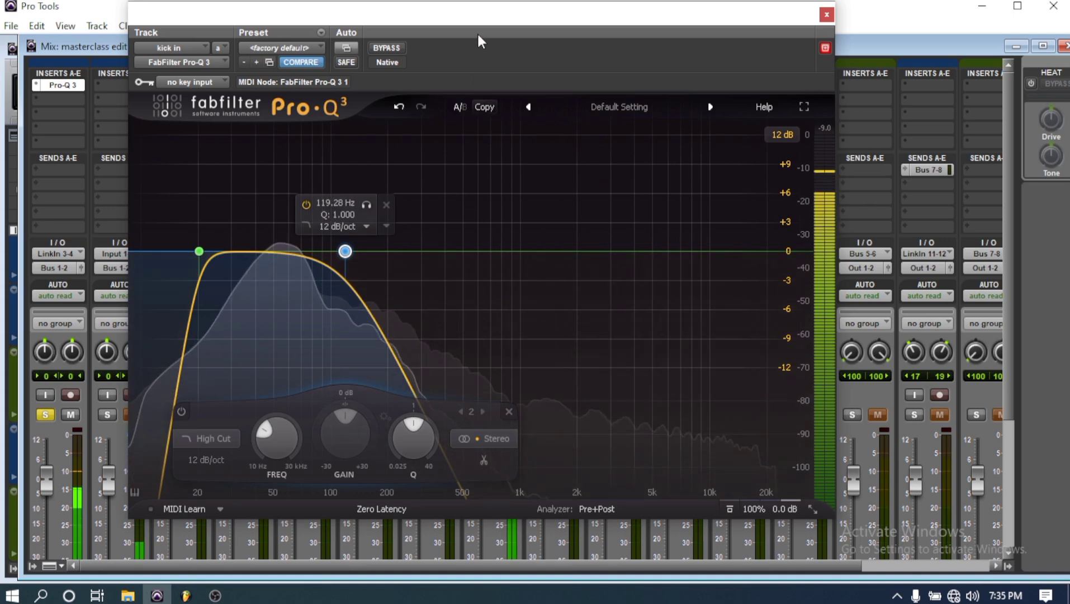
pyautogui.click(826, 14)
pyautogui.click(477, 416)
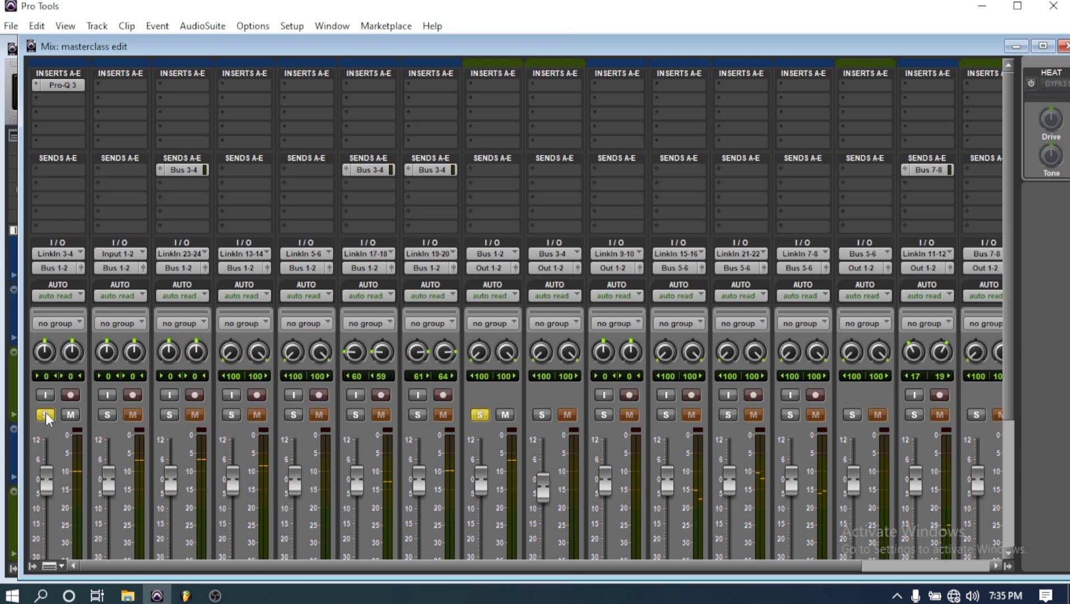
pyautogui.click(479, 414)
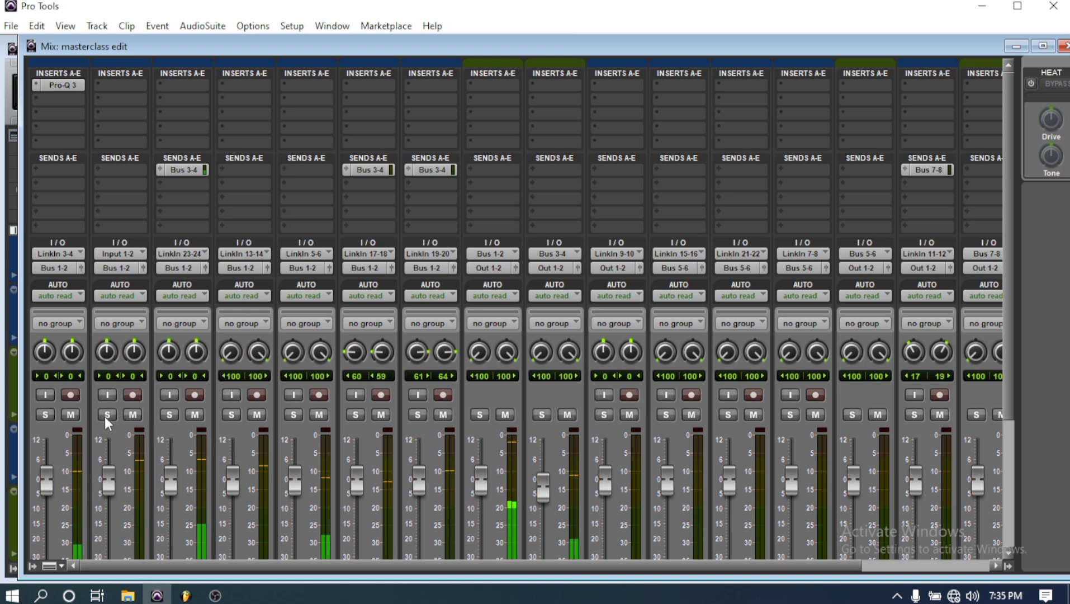
# - Insert the multichannel FabFilter Pro-Q 3 (stereo) EQ in the first insert slot of the kick out track
pyautogui.click(104, 84)
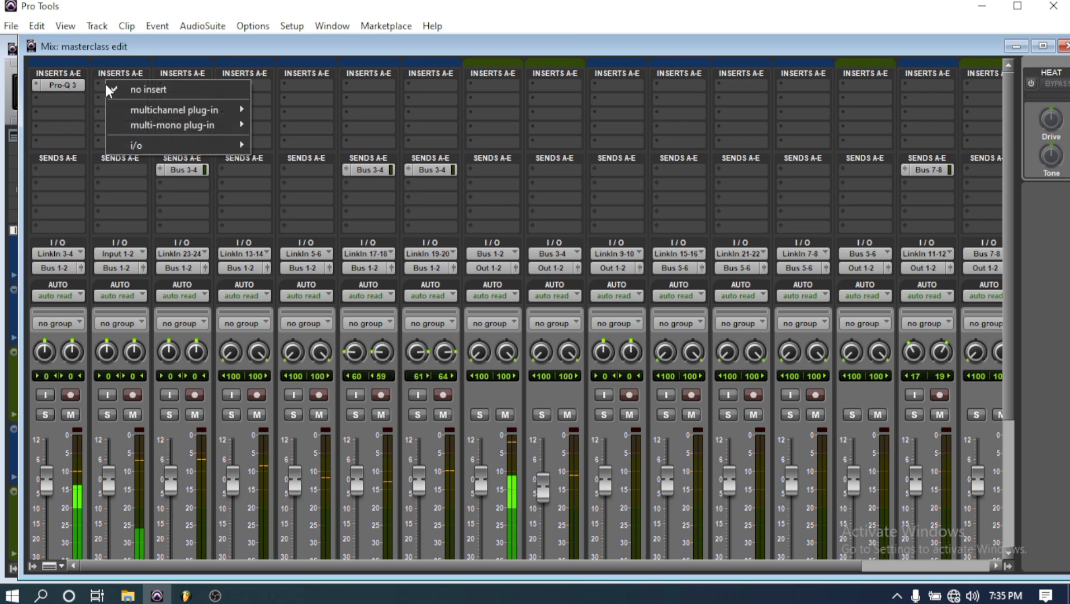
pyautogui.moveTo(188, 111)
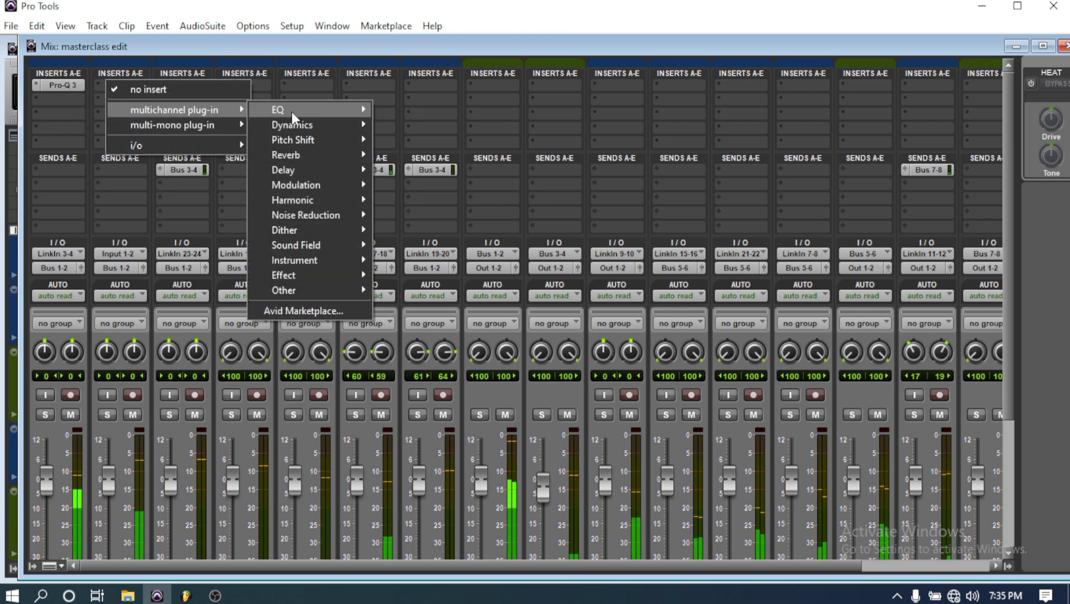
pyautogui.moveTo(290, 112)
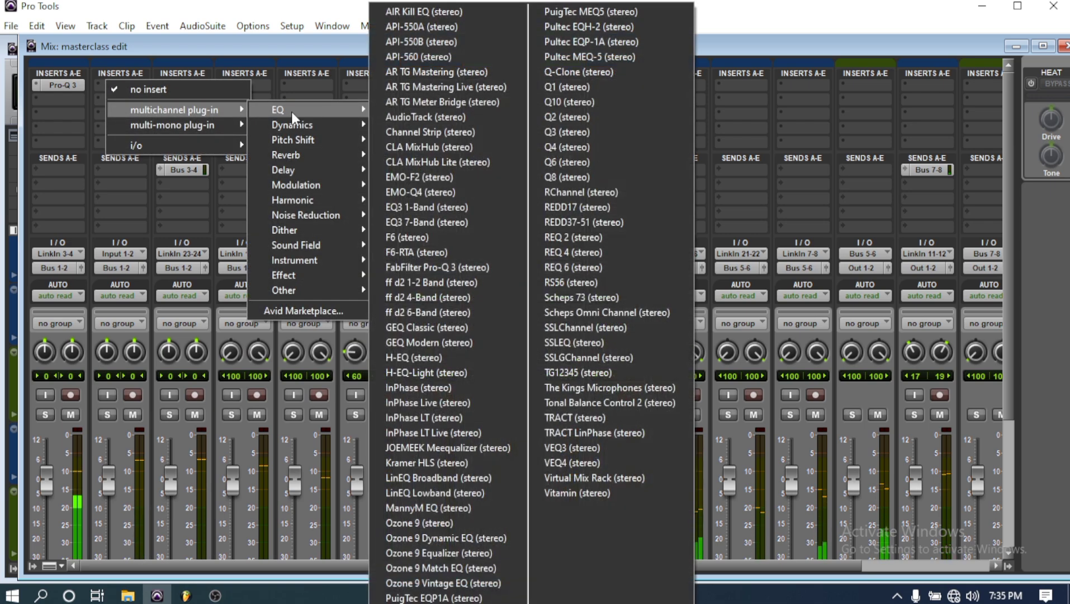
pyautogui.click(469, 263)
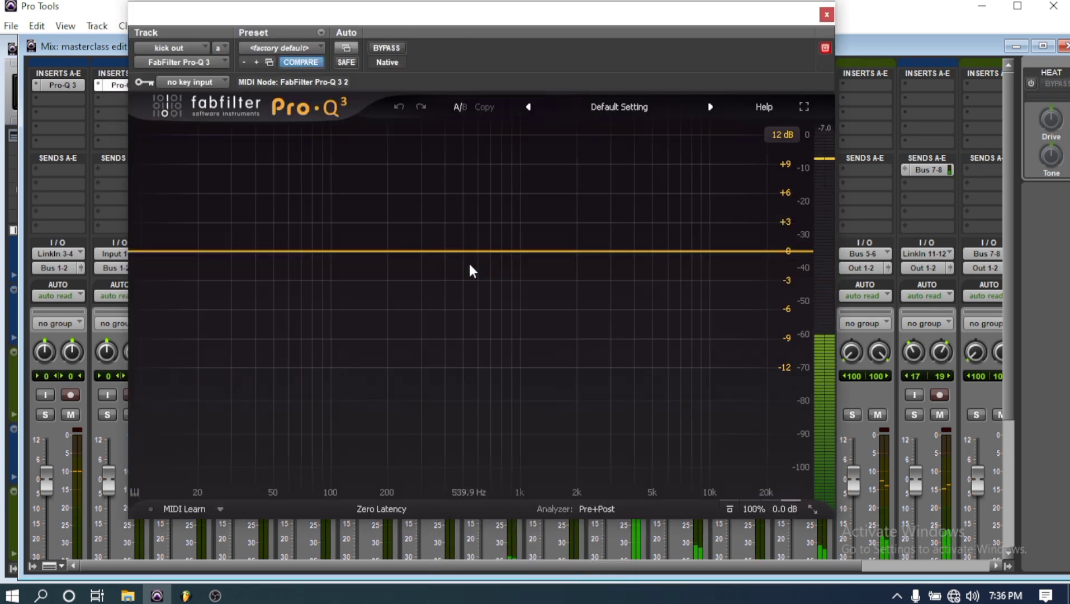
# - Add a low-cut band with a 36 dB/oct slope to the kick out EQ and raise its frequency to about 580 Hz
pyautogui.click(174, 252)
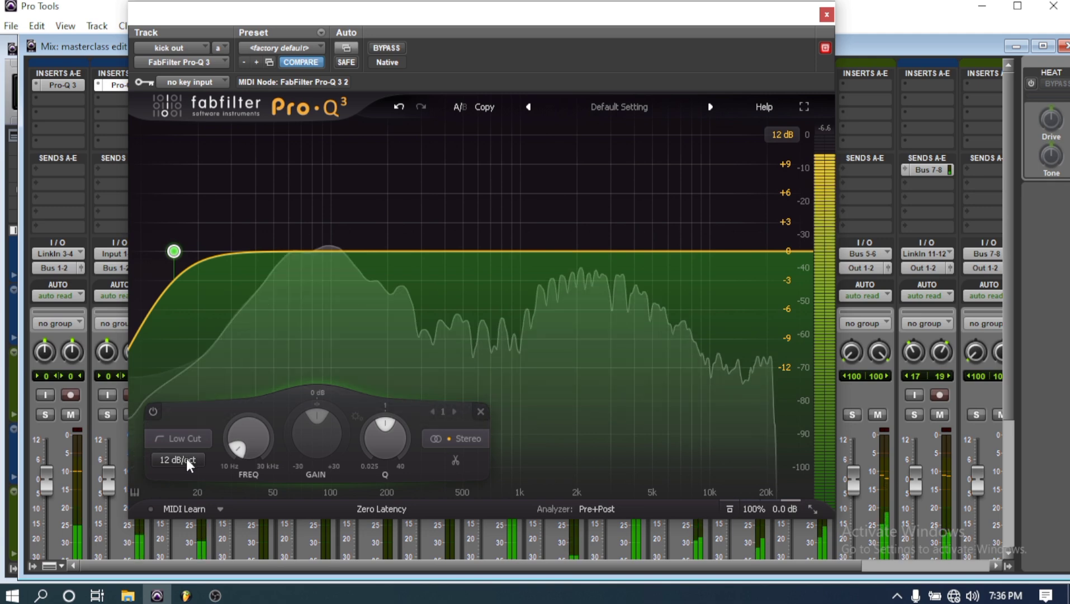
pyautogui.click(188, 458)
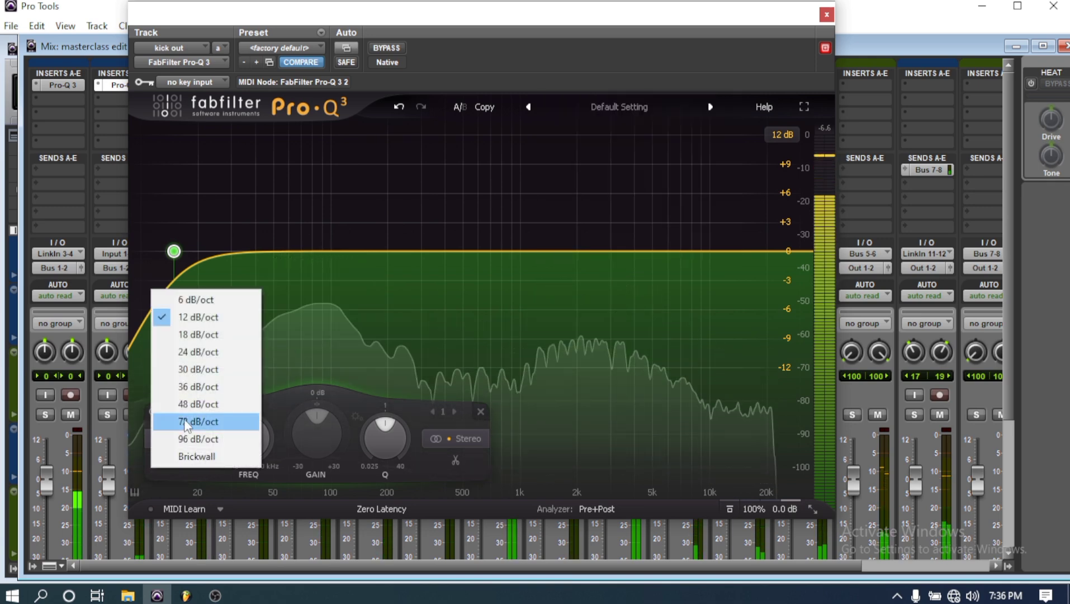
pyautogui.click(186, 387)
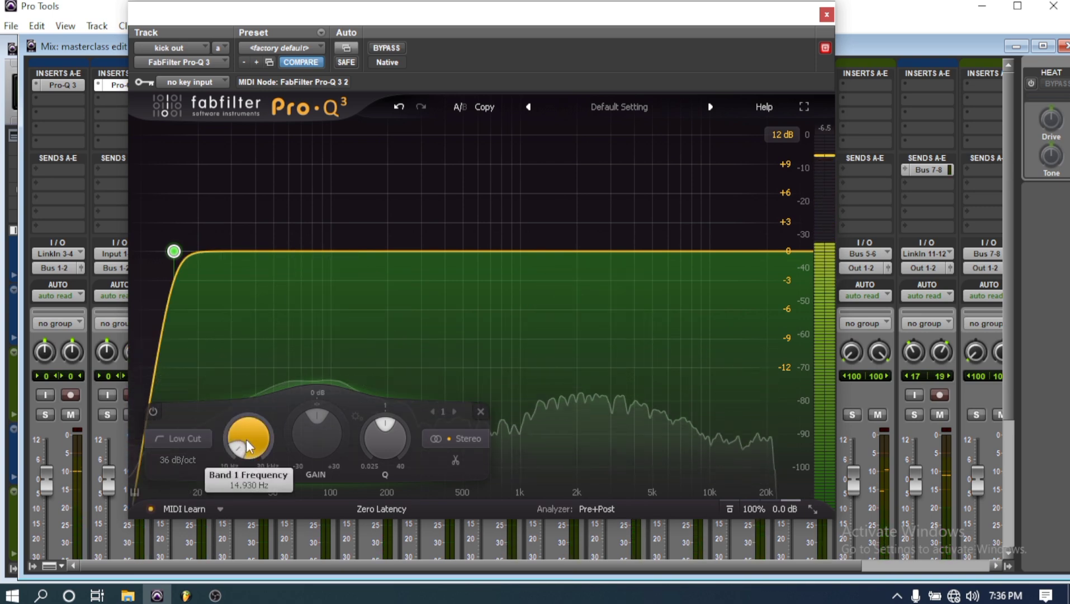
pyautogui.scroll(6, 249, 443)
pyautogui.scroll(12, 252, 445)
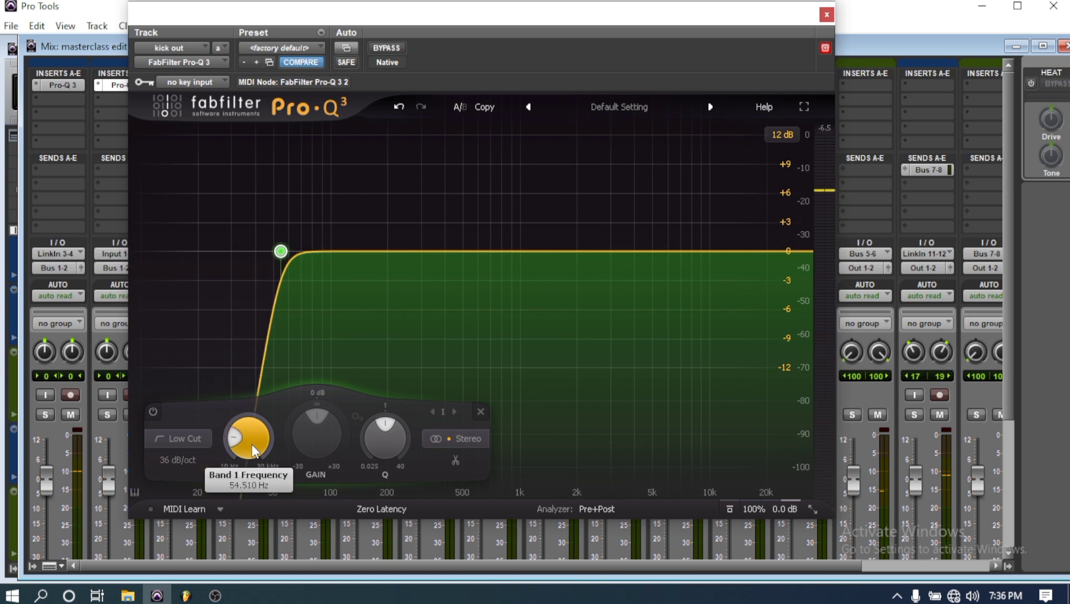
pyautogui.scroll(9, 252, 444)
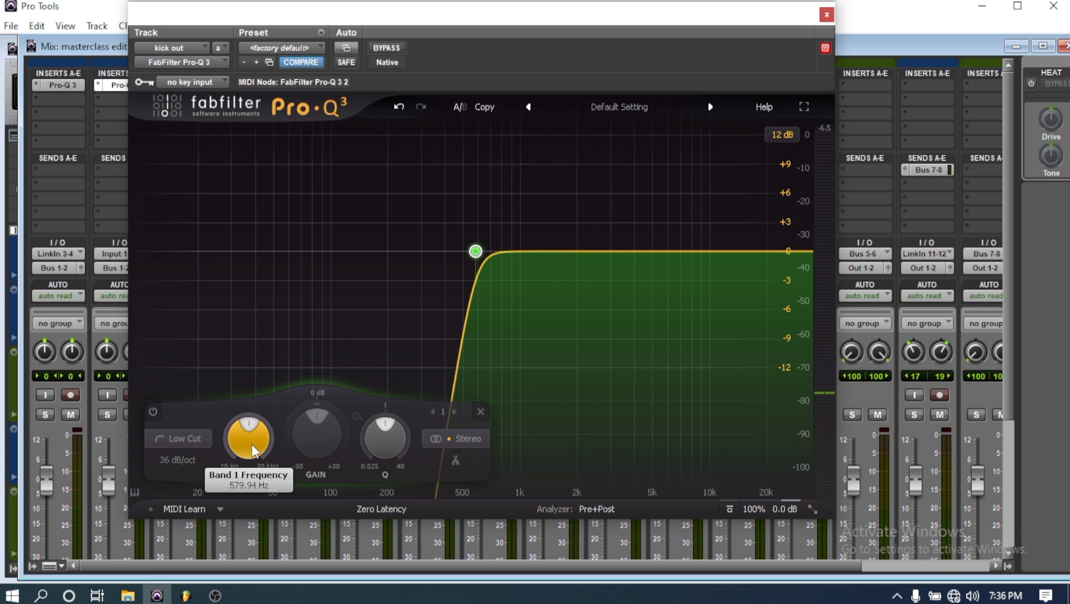
# - Resume playback with the kick out track soloed and move the EQ window clear of the first mixer channels
pyautogui.press('space')
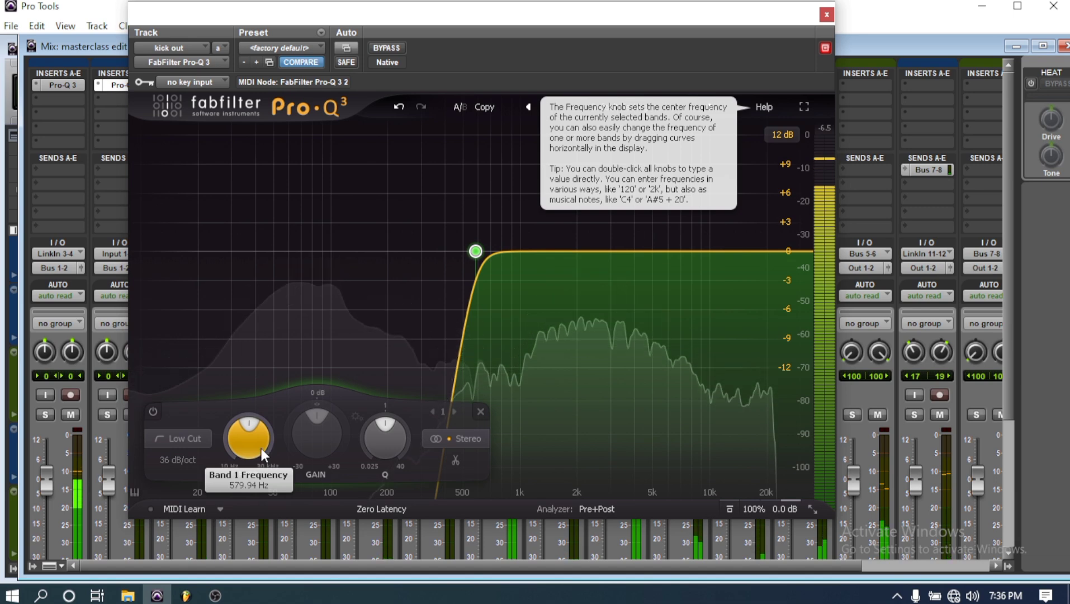
pyautogui.click(109, 414)
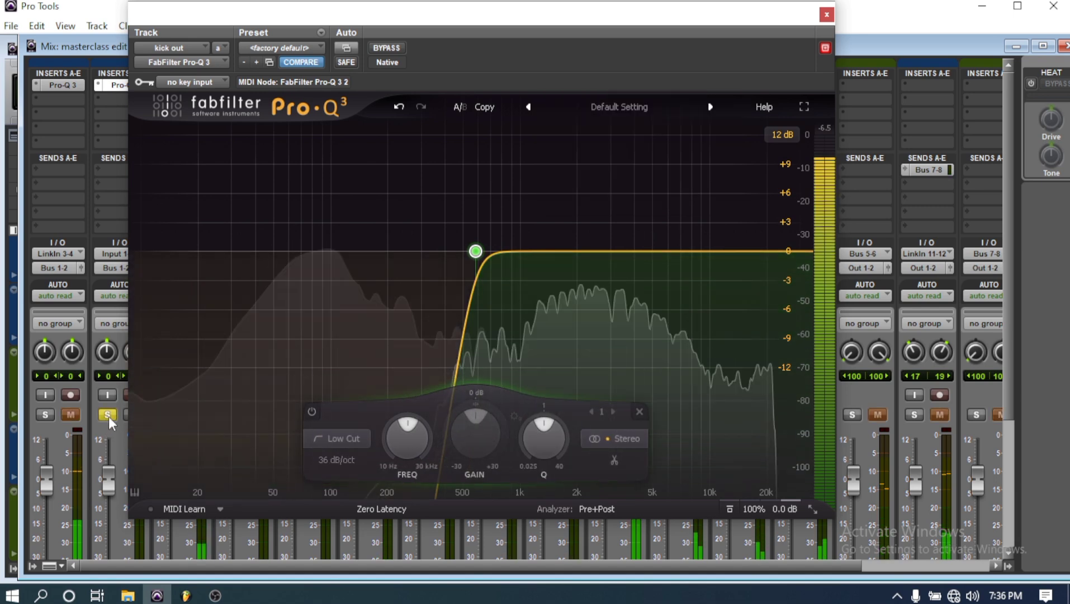
pyautogui.moveTo(392, 20); pyautogui.dragTo(739, 434)
pyautogui.moveTo(657, 435); pyautogui.dragTo(383, 19)
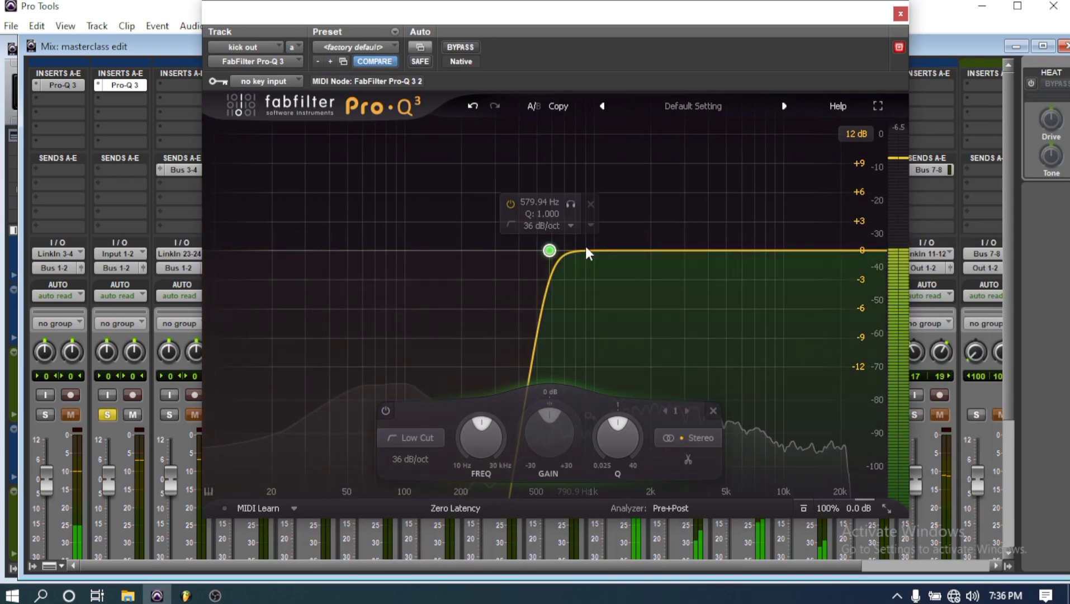
# - Lower the kick out low-cut frequency to about 257 Hz and add a bell band of about -8.2 dB at 468 Hz
pyautogui.moveTo(550, 251); pyautogui.dragTo(528, 250)
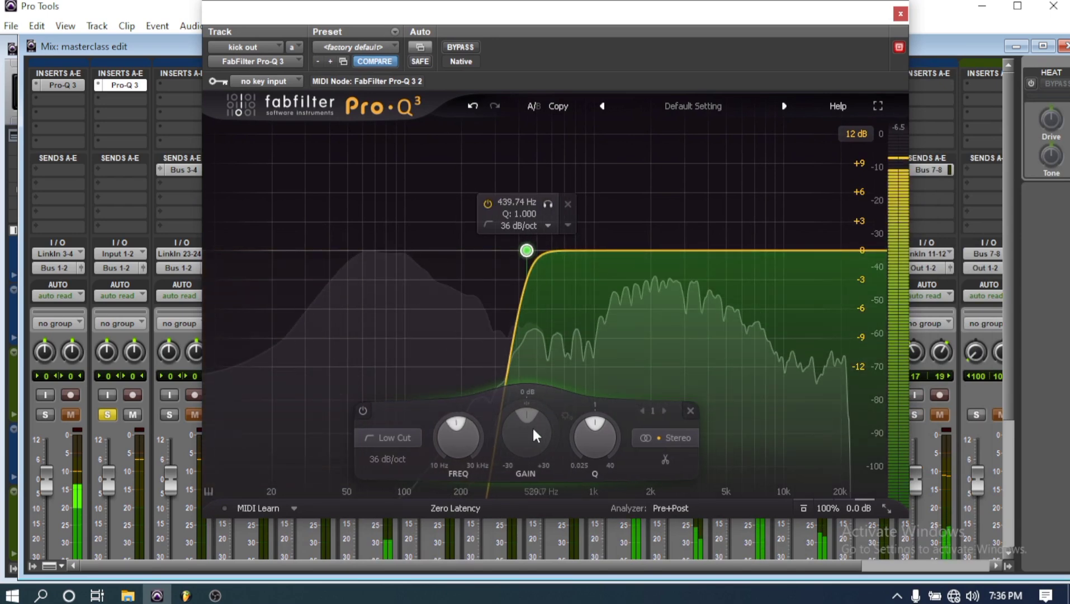
pyautogui.scroll(-5, 460, 429)
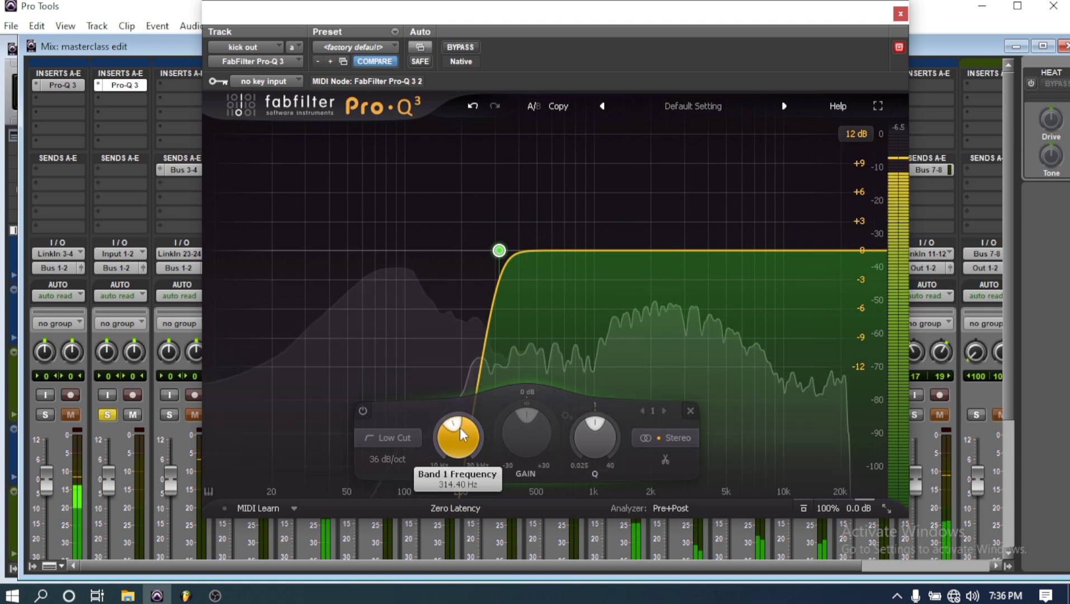
pyautogui.scroll(-2, 460, 430)
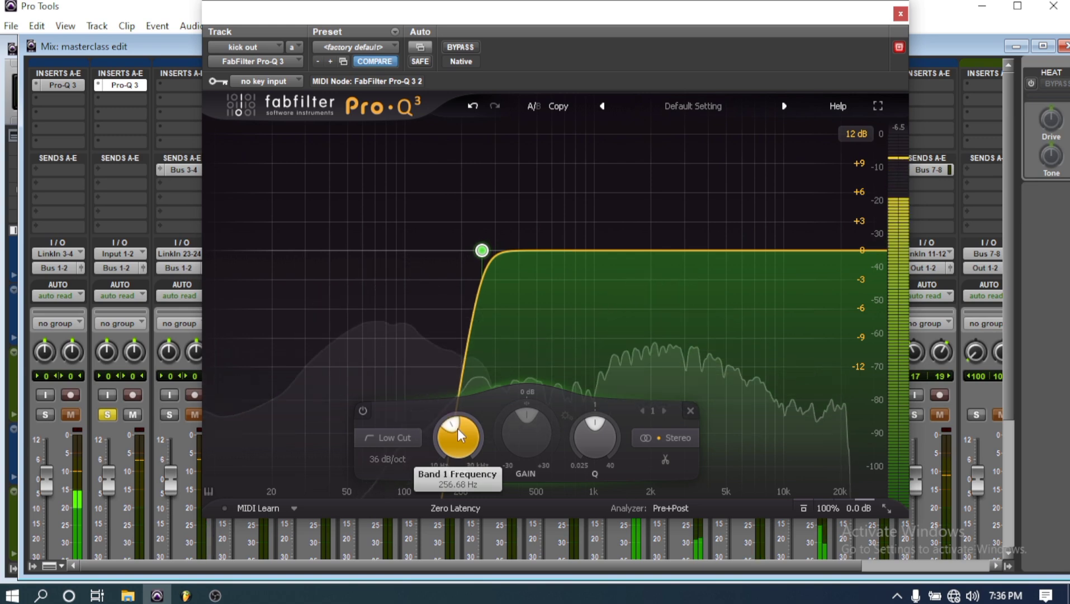
pyautogui.moveTo(536, 252); pyautogui.dragTo(534, 343)
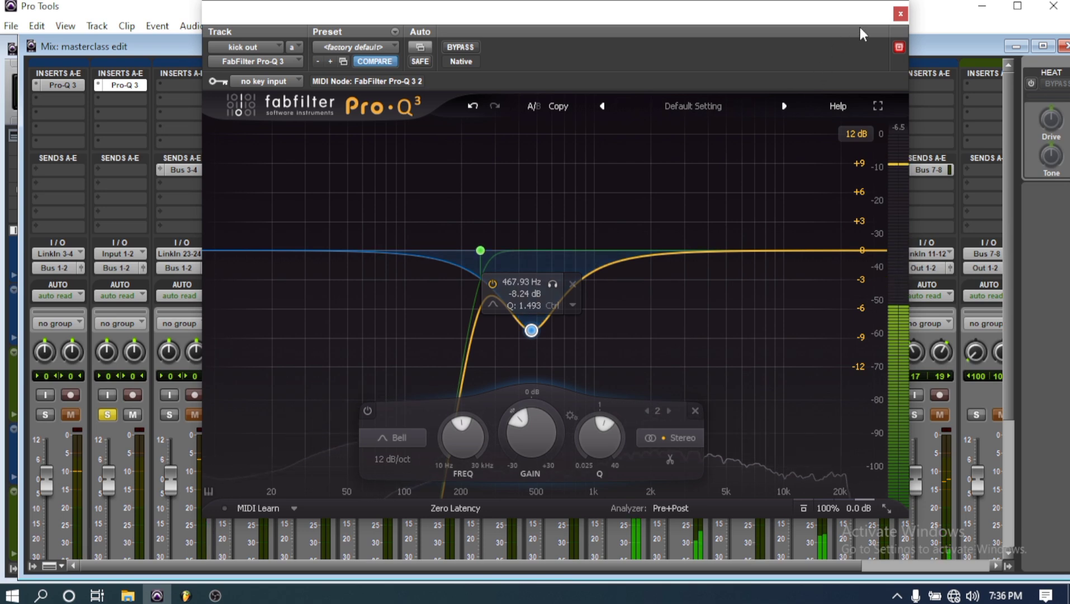
# - Audition the equalized kick out track in the full mix, and soloed with the kick in track and Drums bus
pyautogui.click(900, 13)
pyautogui.click(103, 415)
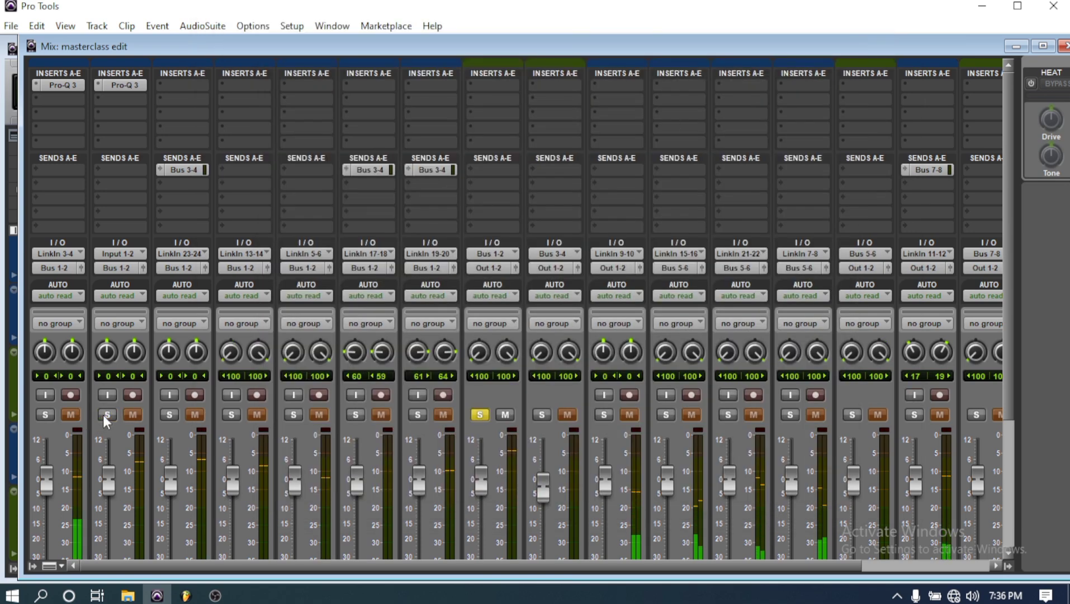
pyautogui.click(480, 414)
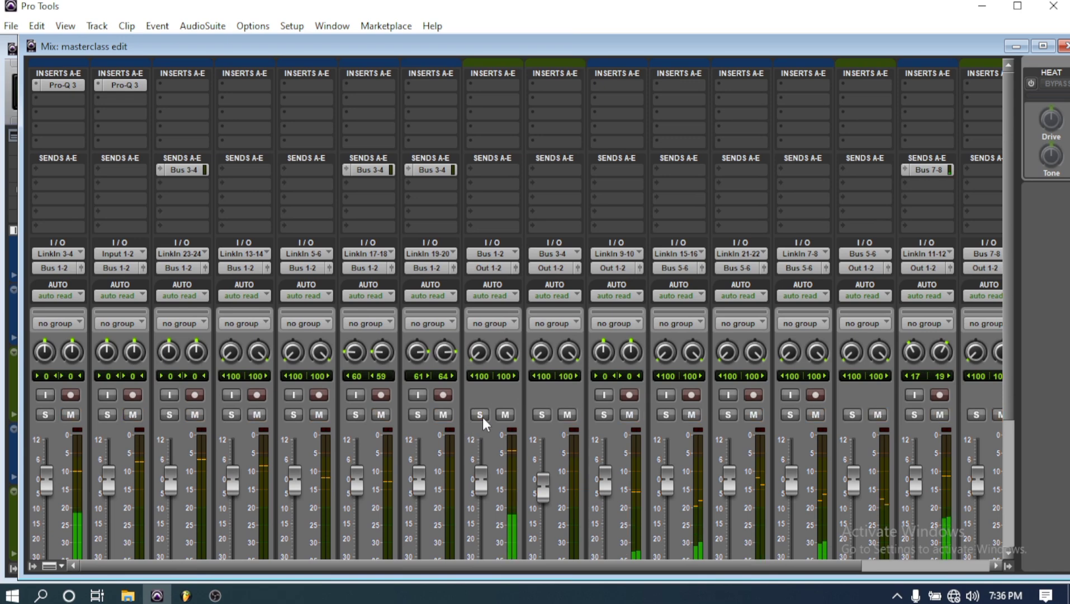
pyautogui.click(18, 30)
pyautogui.click(39, 122)
pyautogui.click(479, 414)
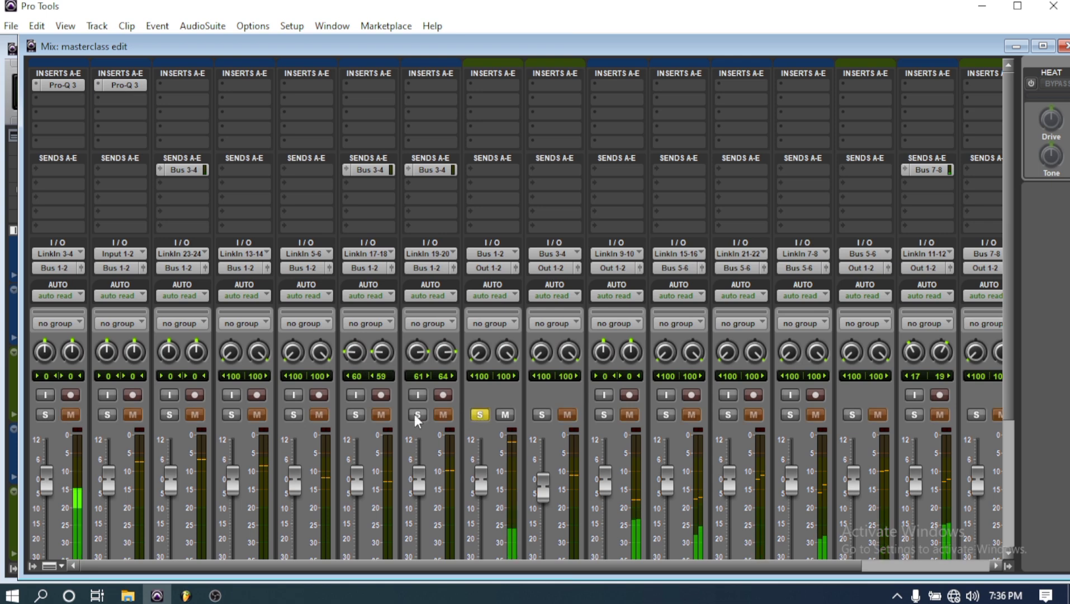
pyautogui.click(109, 415)
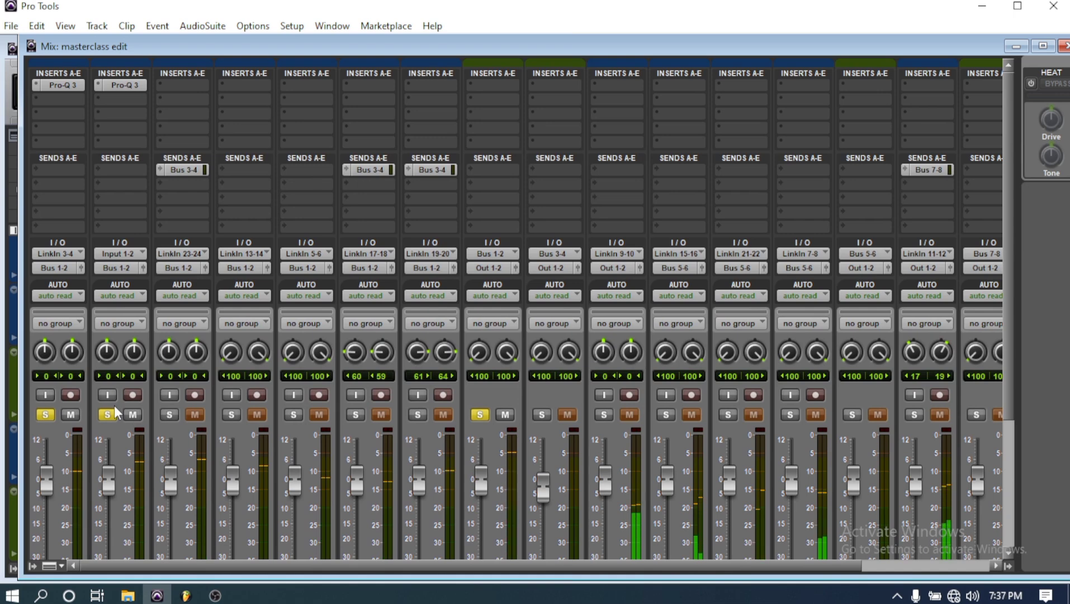
pyautogui.click(39, 415)
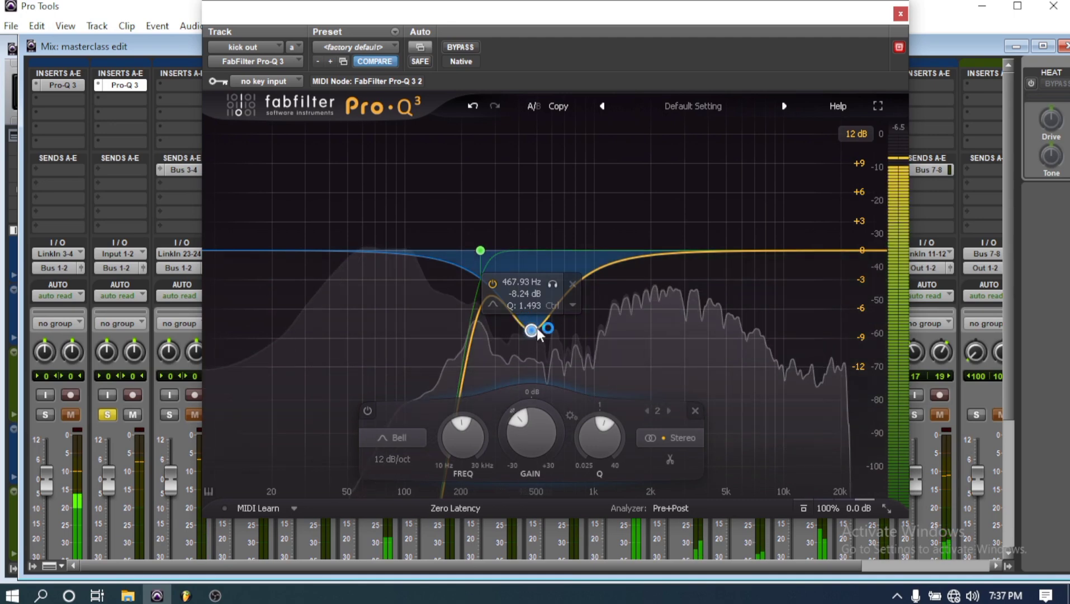
# - Set the kick out bell band to about 525 Hz, -13 dB and a Q of about 0.9, closing the EQ window
pyautogui.moveTo(538, 337); pyautogui.dragTo(548, 385)
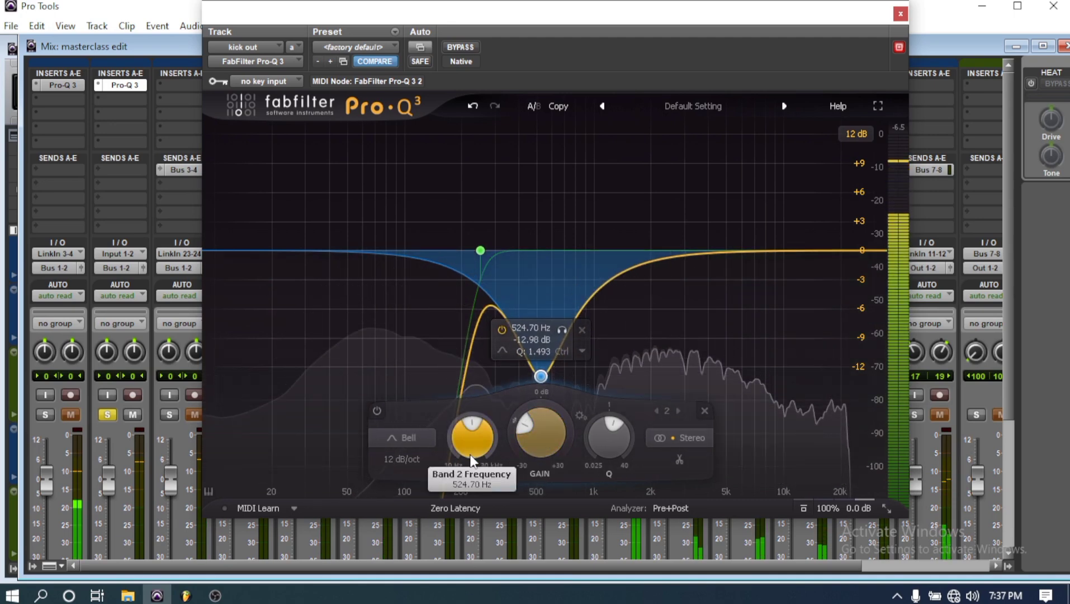
pyautogui.moveTo(607, 437); pyautogui.dragTo(601, 447)
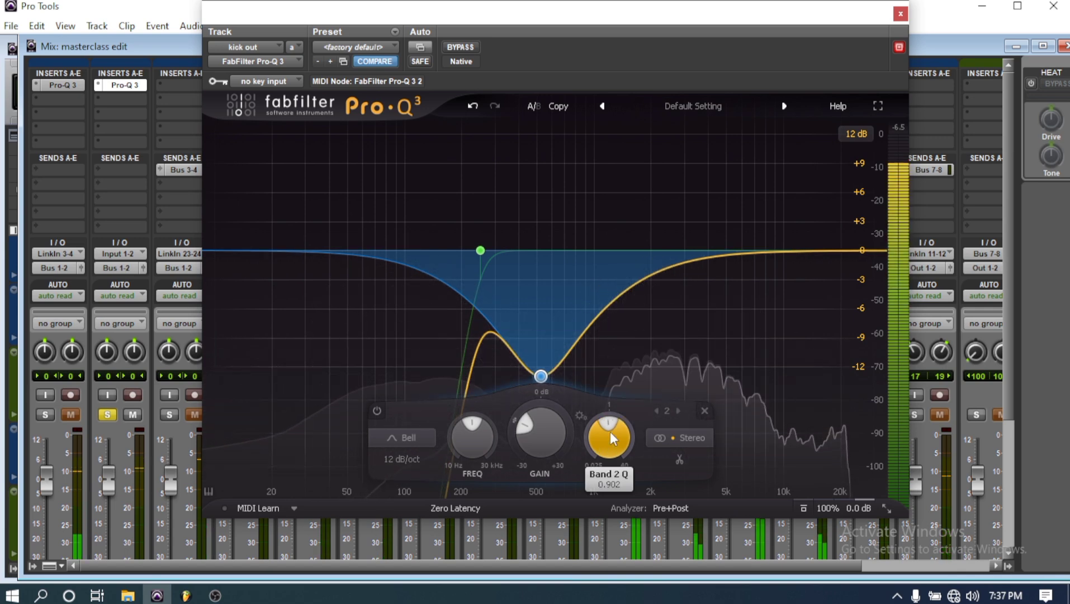
pyautogui.click(900, 14)
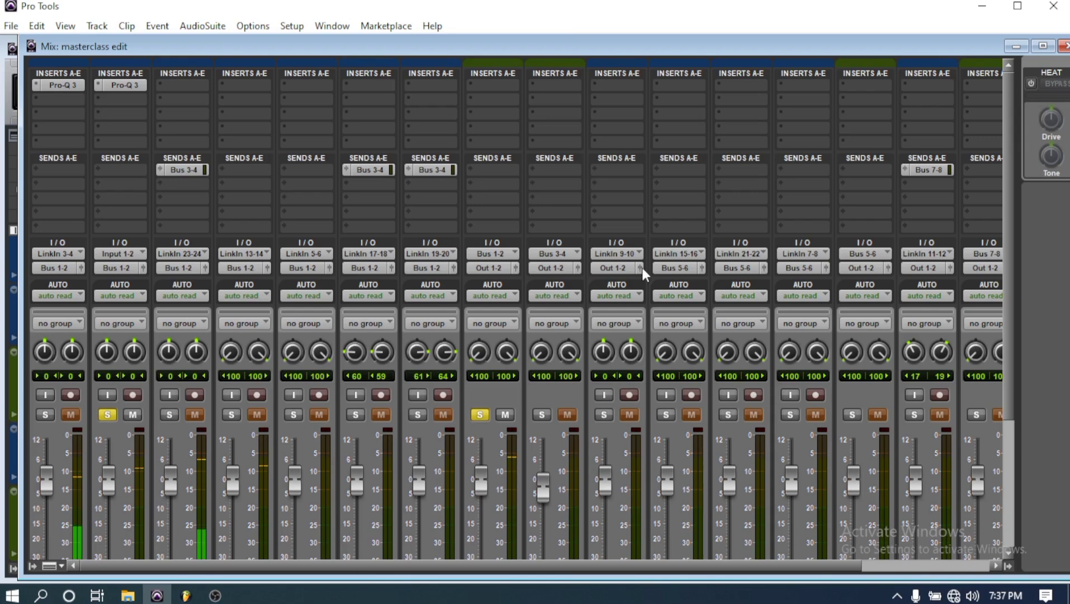
# - Solo the kick in and Snare tracks alongside the kick out track and Drums bus
pyautogui.click(38, 420)
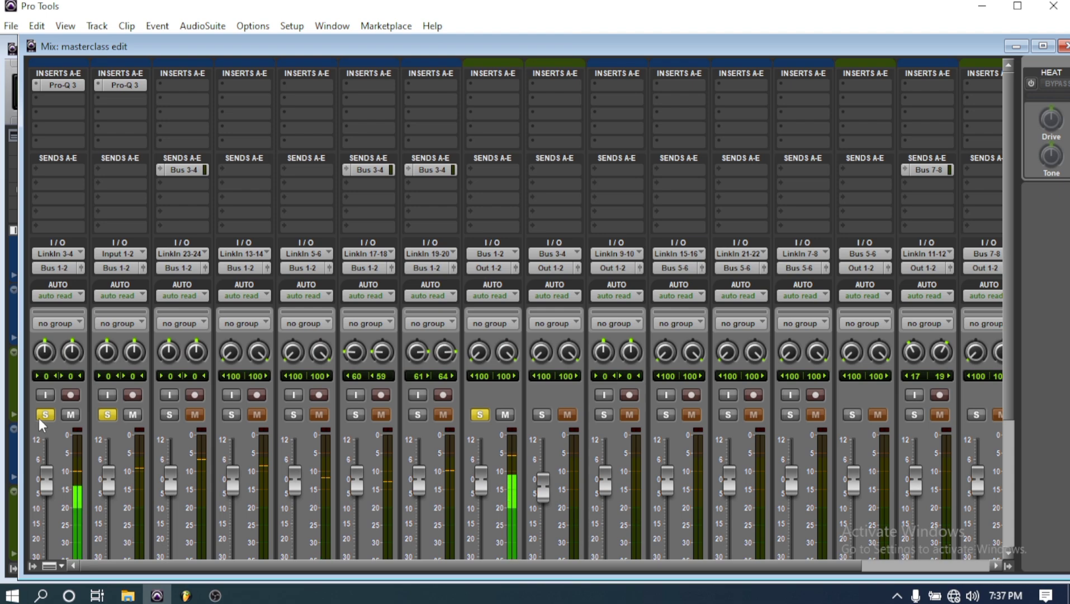
pyautogui.scroll(-3, 193, 451)
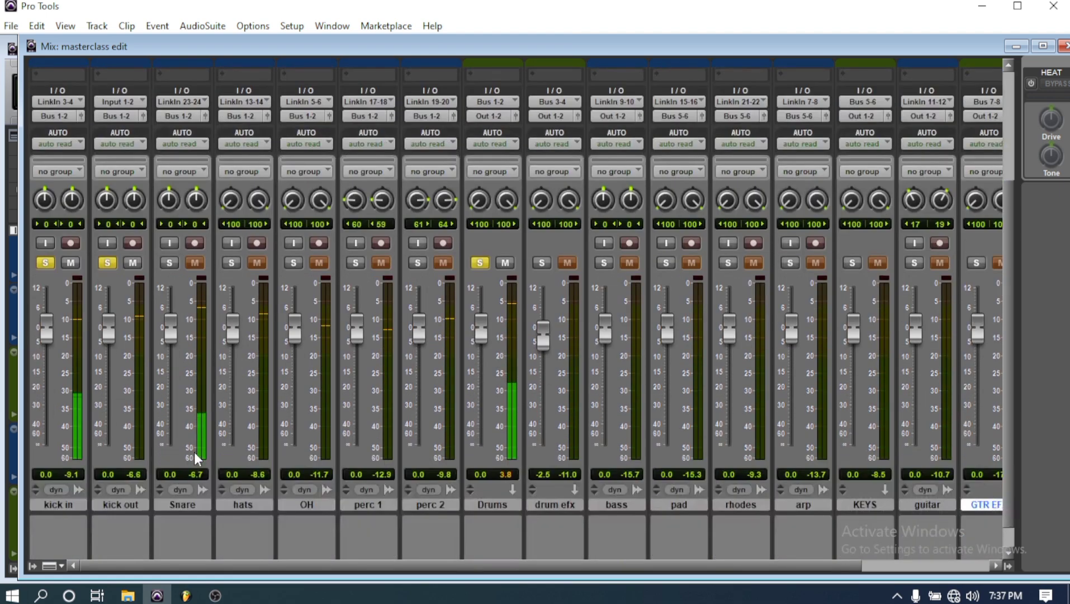
pyautogui.click(170, 264)
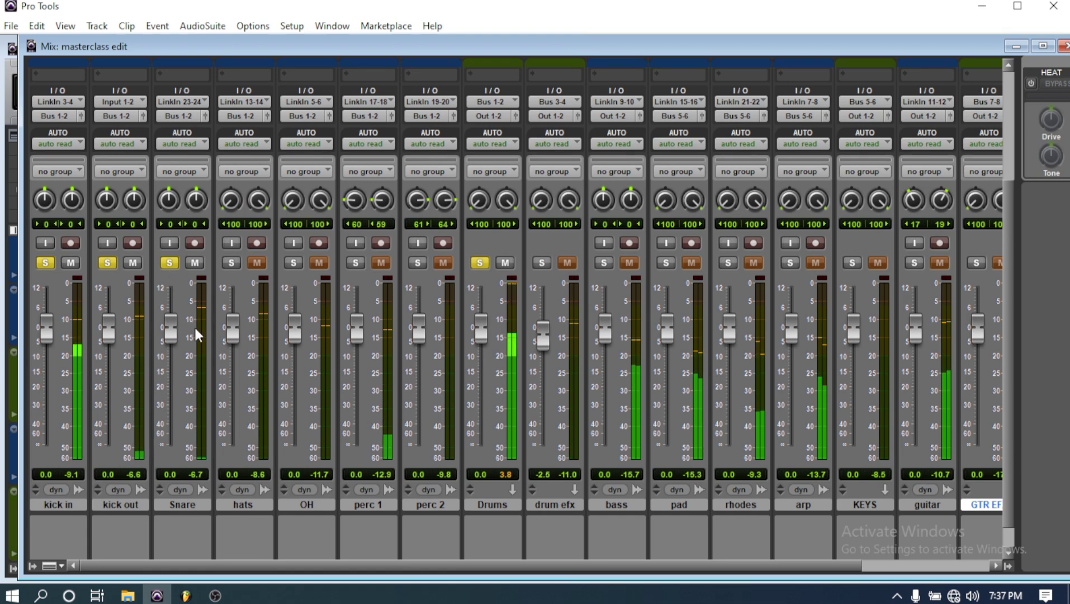
# - Insert the multichannel FabFilter Pro-Q 3 (stereo) EQ in the first insert slot of the Snare track
pyautogui.scroll(1, 194, 326)
pyautogui.scroll(3, 194, 327)
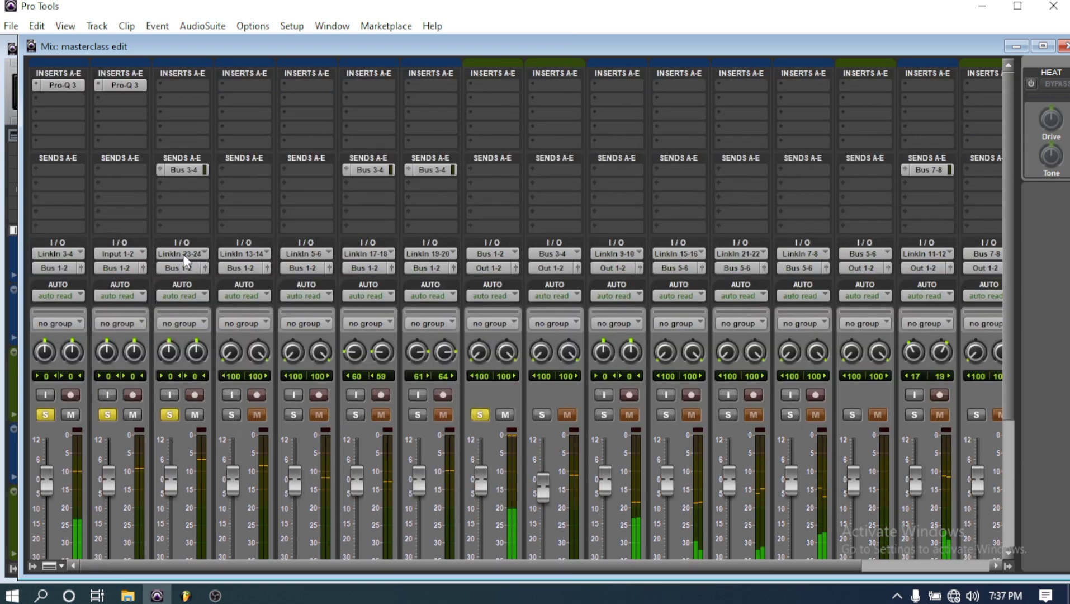
pyautogui.click(179, 84)
pyautogui.moveTo(221, 110)
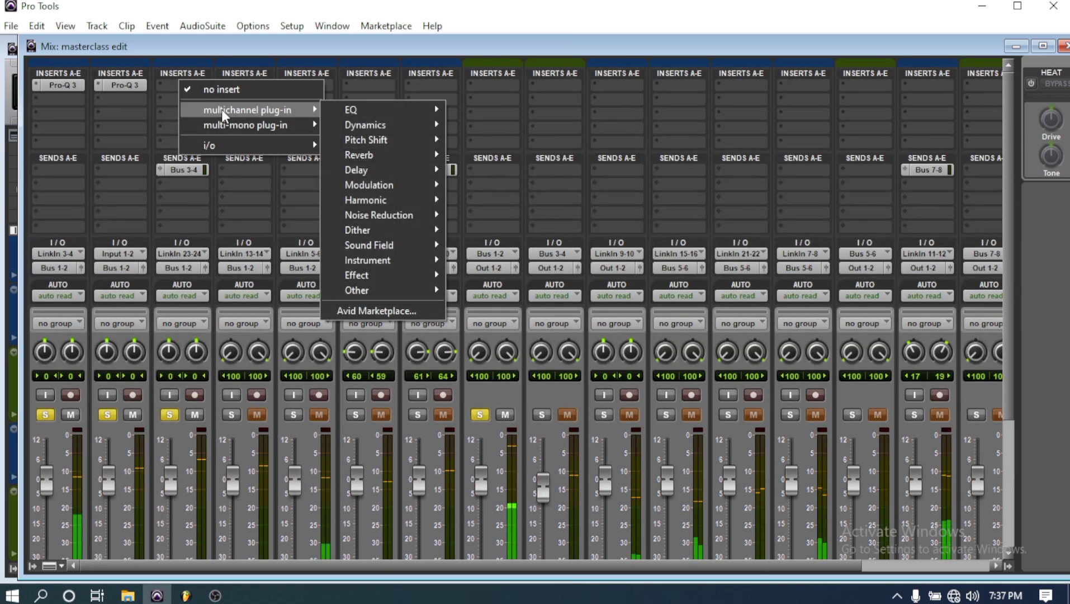
pyautogui.moveTo(349, 110)
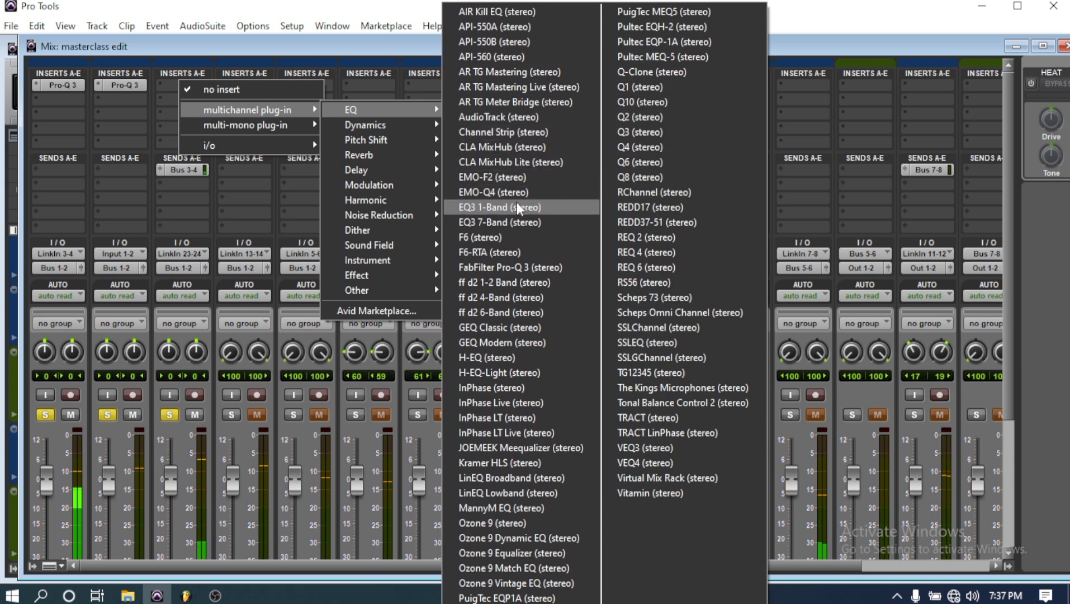
pyautogui.click(518, 265)
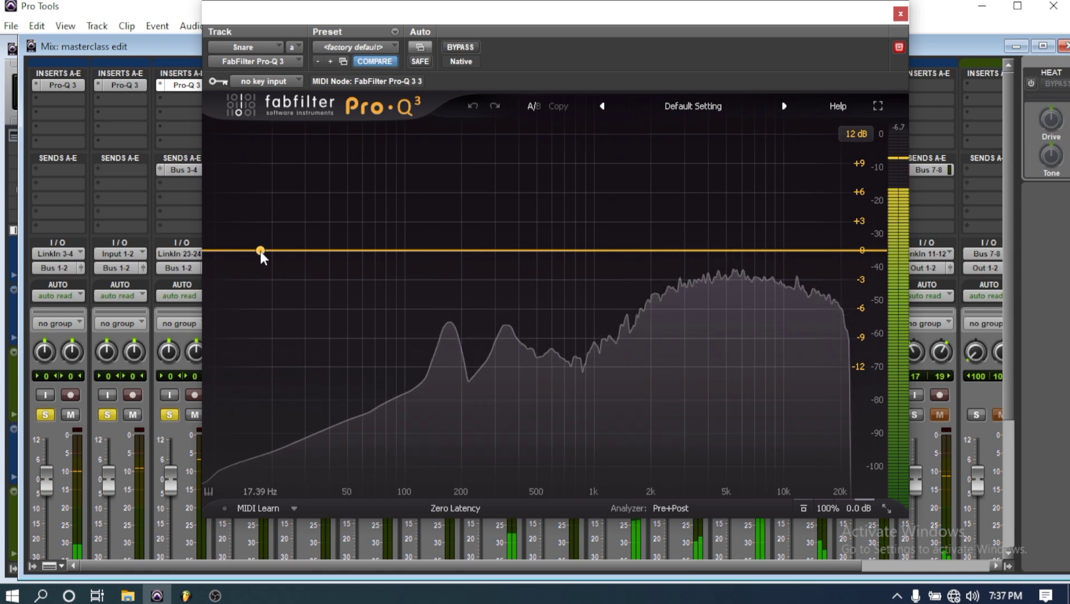
# - Add a low-cut band with a 36 dB/oct slope to the Snare EQ and raise its frequency to about 131 Hz
pyautogui.click(260, 251)
pyautogui.click(256, 459)
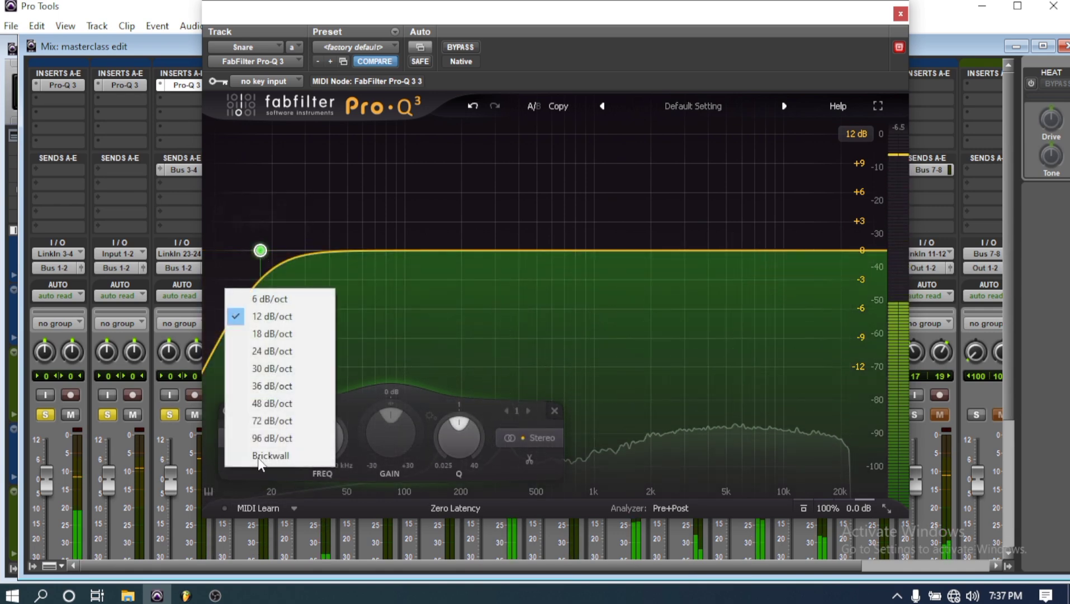
pyautogui.click(265, 384)
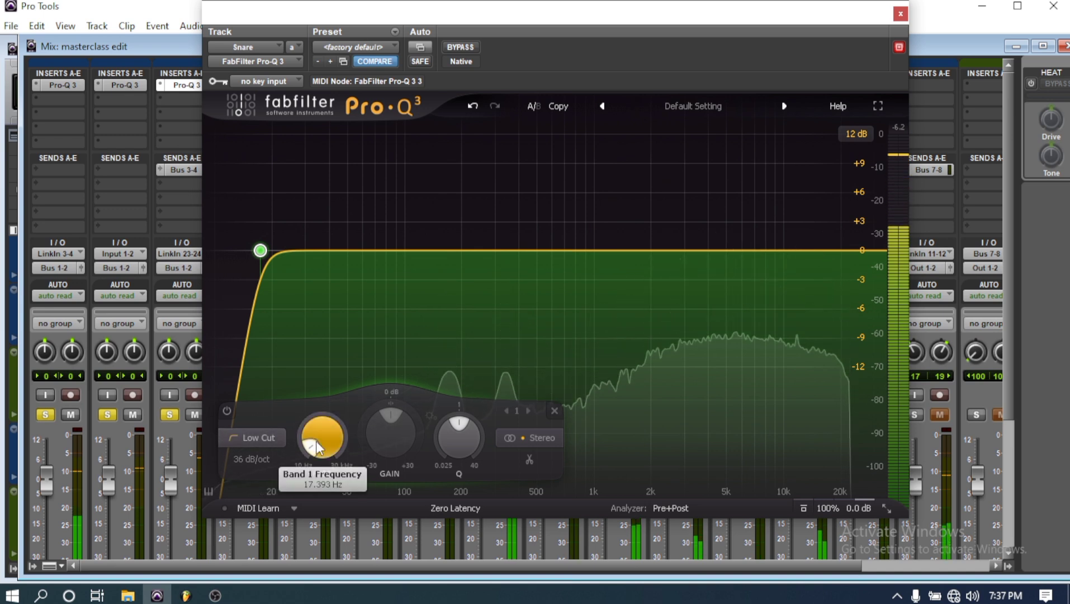
pyautogui.moveTo(311, 443); pyautogui.dragTo(317, 440)
pyautogui.scroll(10, 319, 442)
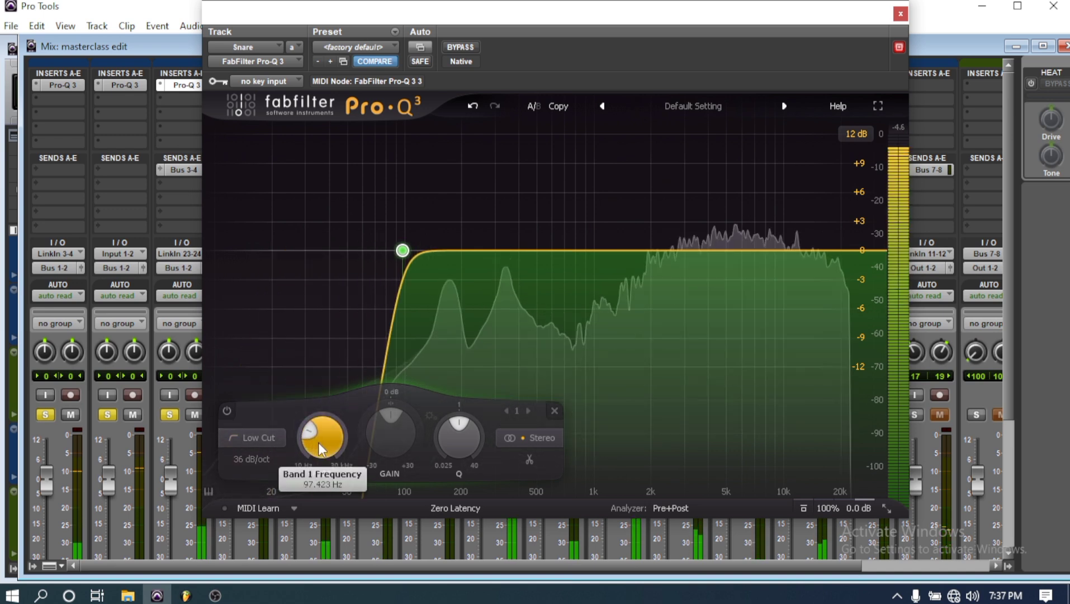
pyautogui.moveTo(318, 442); pyautogui.dragTo(317, 442)
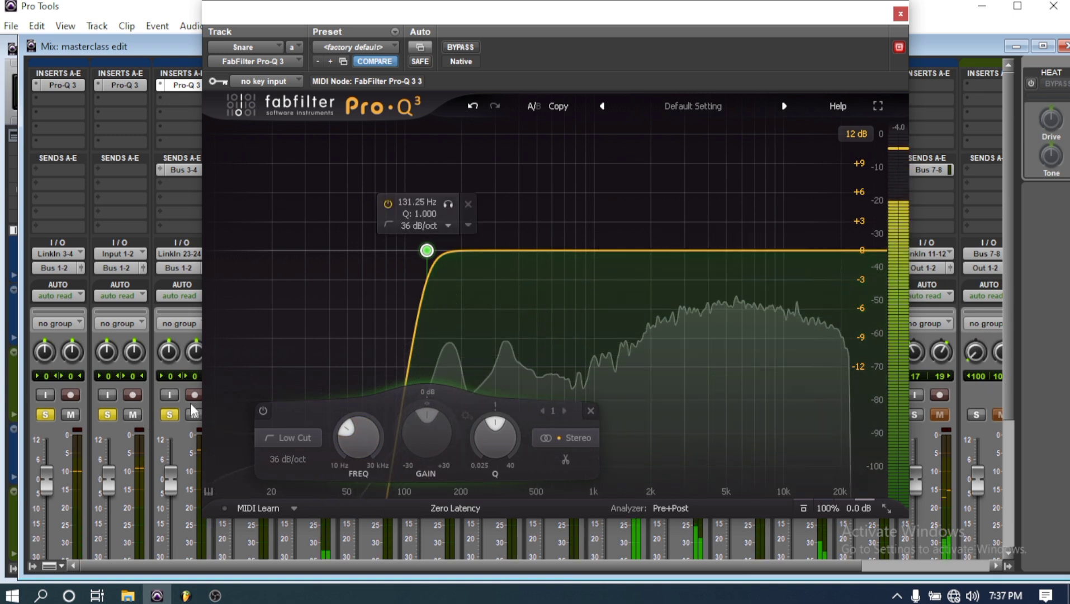
# - Unsolo both kick tracks and add a bell boost to the Snare EQ at about 2781 Hz with a Q of about 4.5
pyautogui.click(106, 415)
pyautogui.click(38, 416)
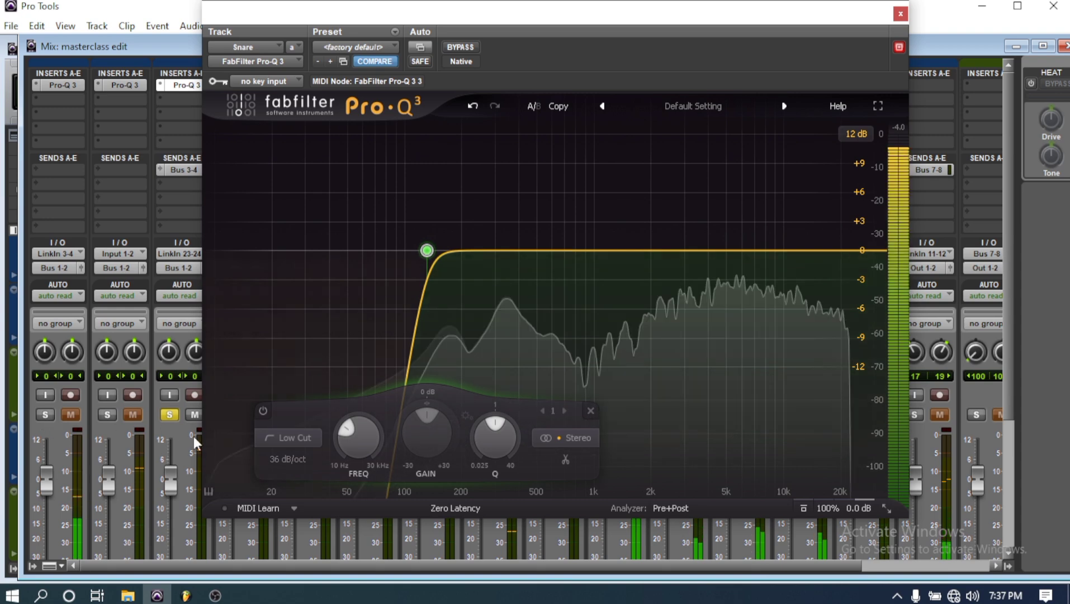
pyautogui.moveTo(664, 251); pyautogui.dragTo(665, 195)
pyautogui.scroll(3, 730, 436)
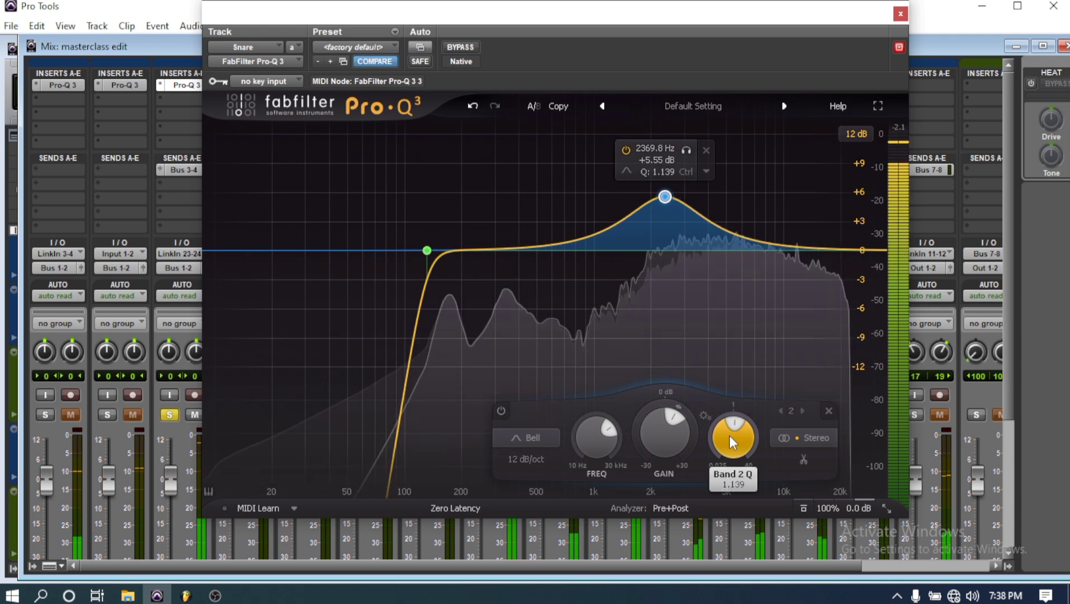
pyautogui.scroll(5, 729, 435)
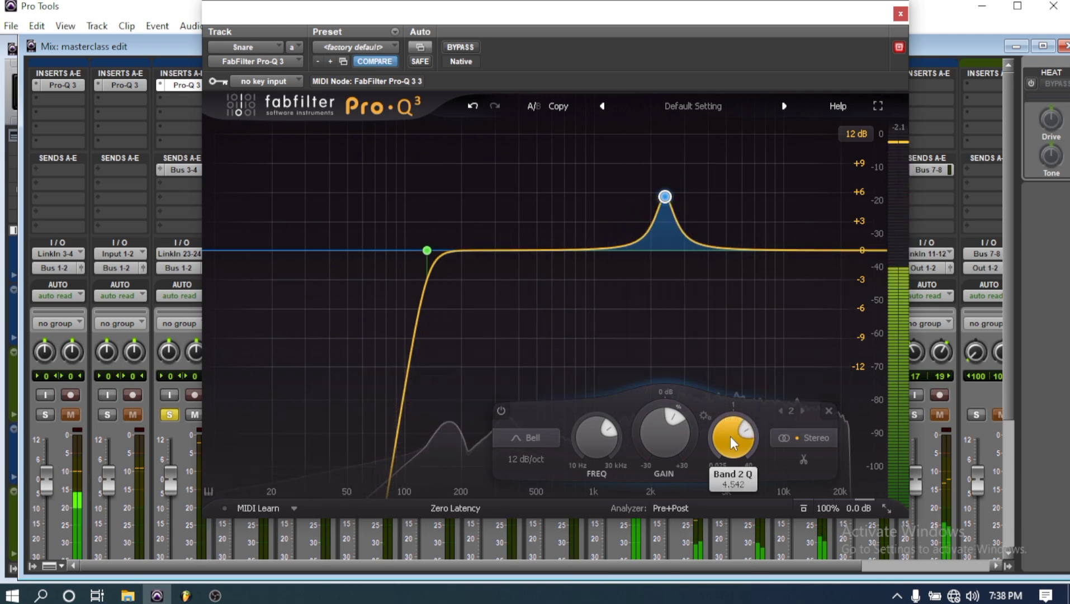
pyautogui.scroll(1, 660, 433)
pyautogui.scroll(3, 596, 442)
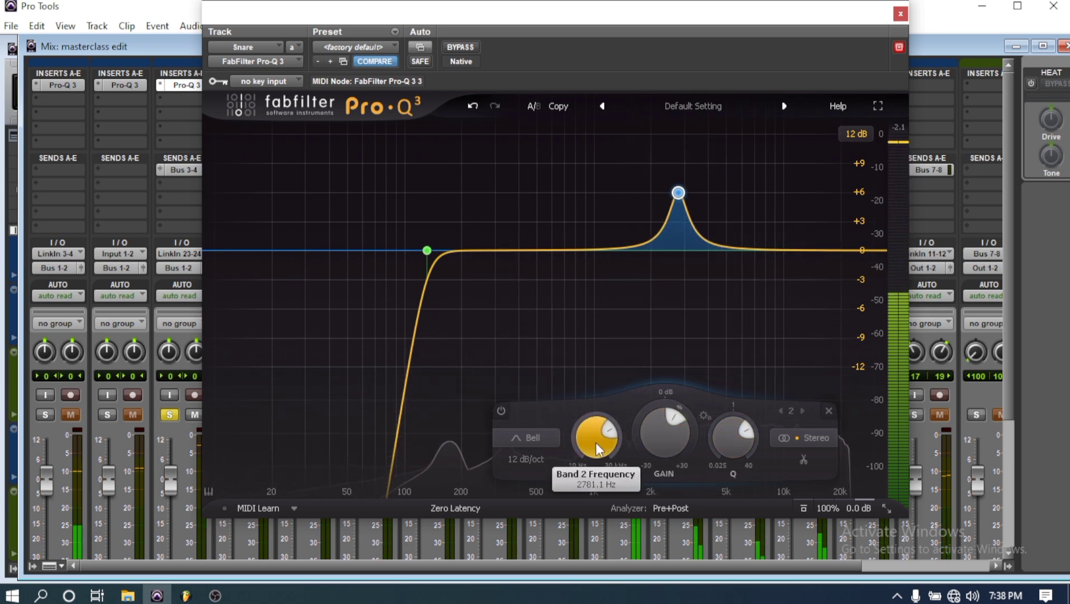
# - Sweep the Snare EQ's bell boost up to about 4036 Hz, down to about 468 Hz and back up to find the problem frequency
pyautogui.scroll(7, 595, 442)
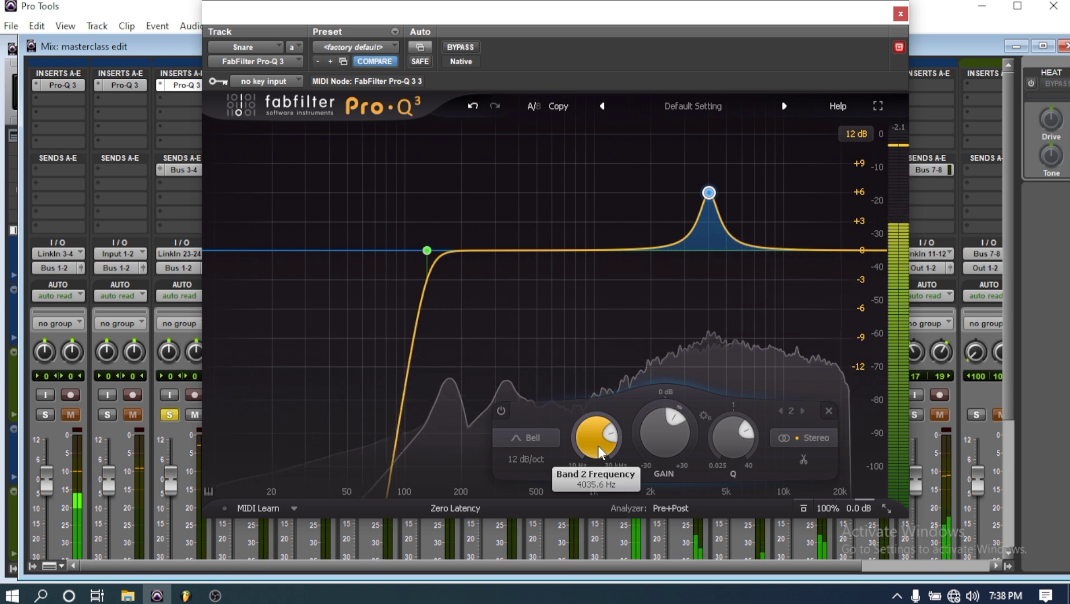
pyautogui.scroll(-6, 599, 445)
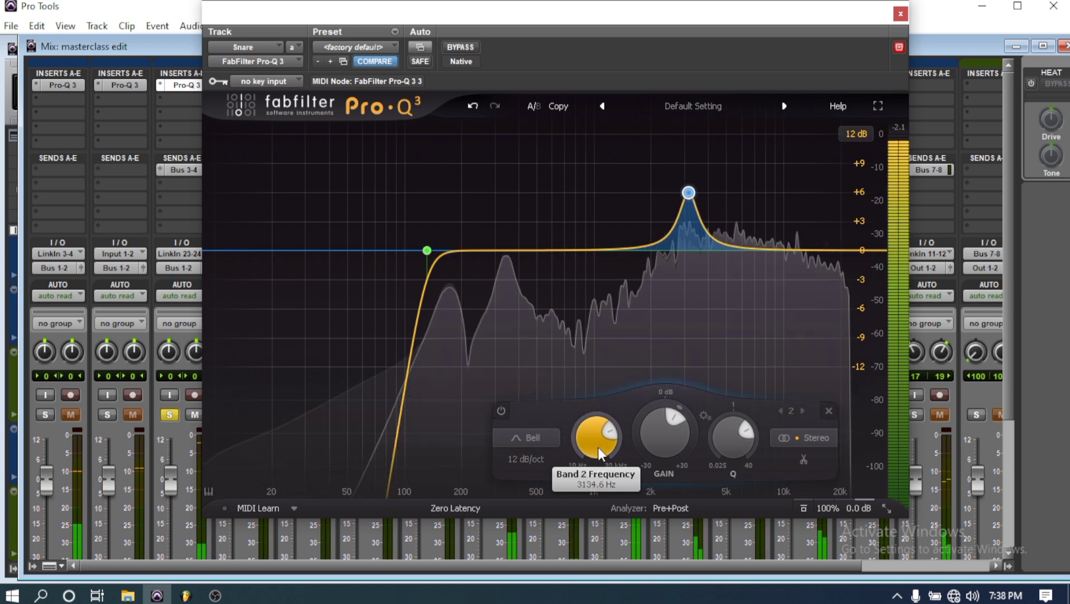
pyautogui.scroll(-18, 599, 447)
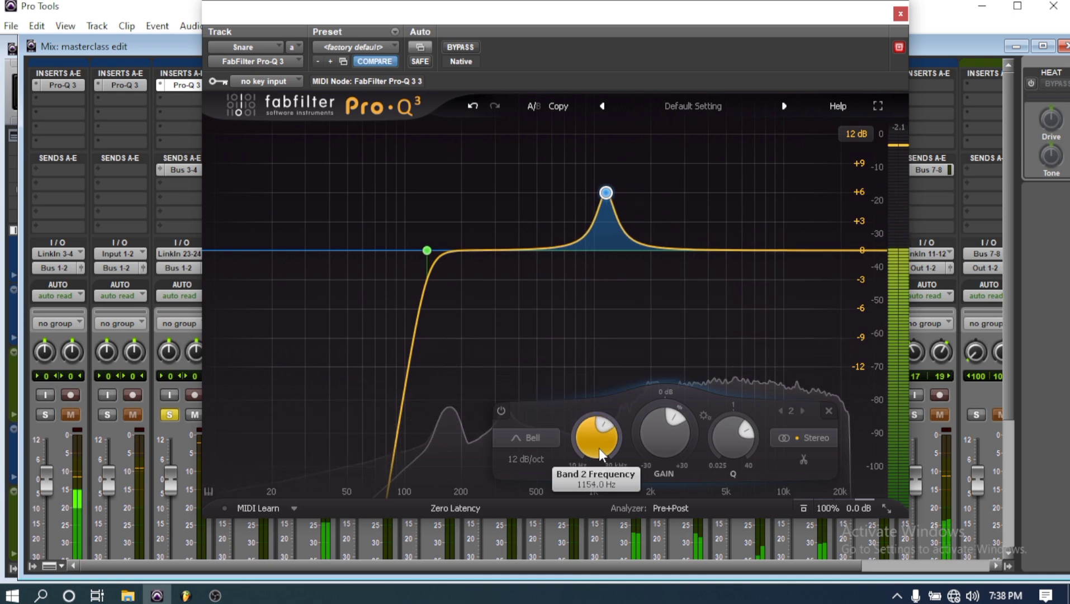
pyautogui.scroll(-9, 600, 450)
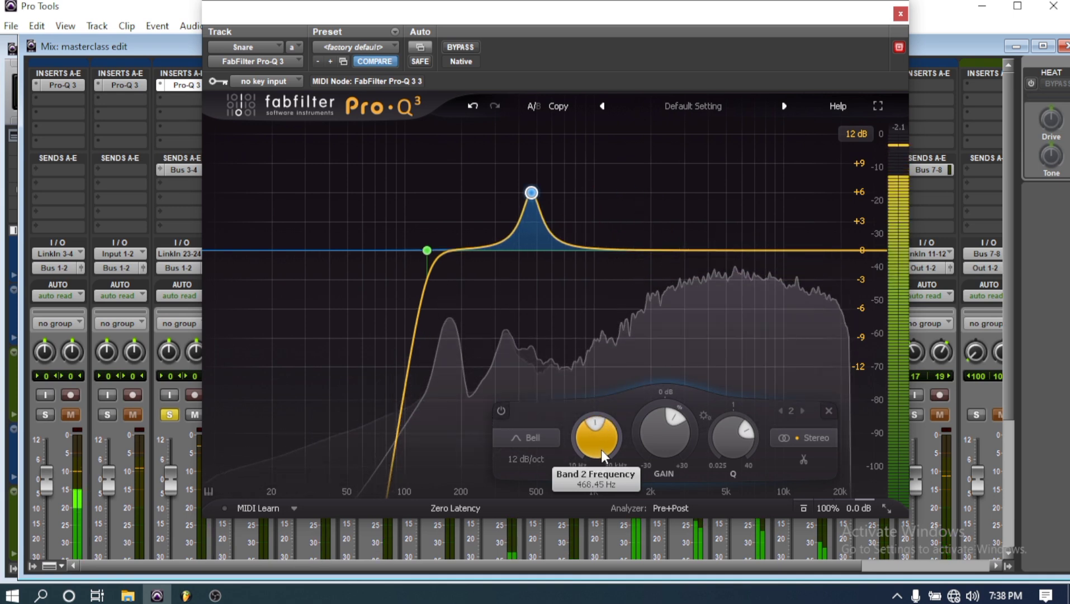
pyautogui.scroll(6, 601, 449)
pyautogui.scroll(10, 601, 449)
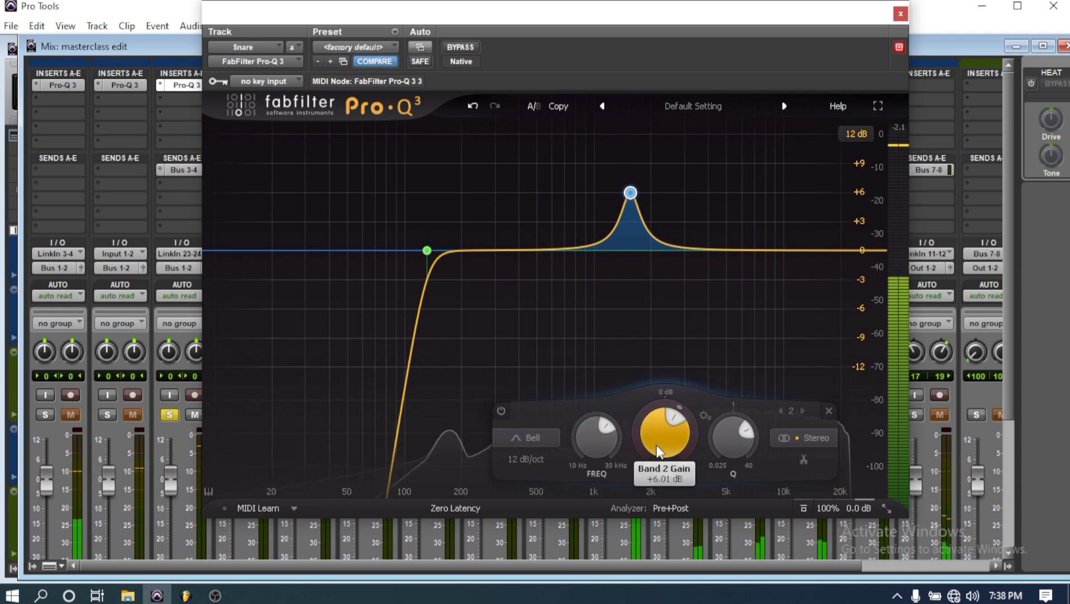
# - Raise the Snare's bell boost to about +8.33 dB and audition the band alone while moving its frequency to about 1.6 kHz
pyautogui.scroll(5, 656, 445)
pyautogui.scroll(-4, 596, 451)
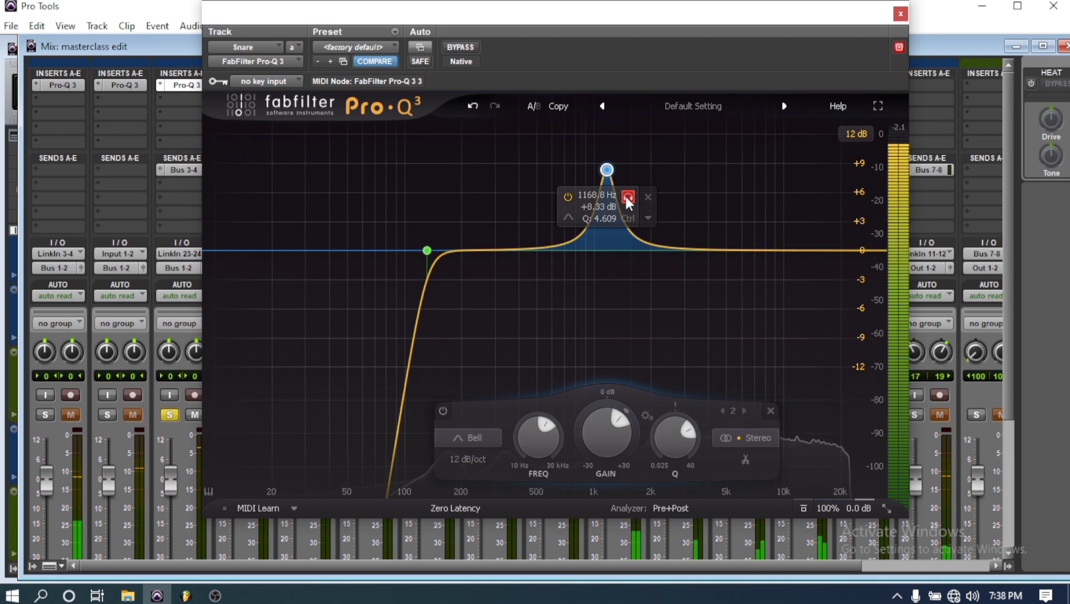
pyautogui.click(627, 197)
pyautogui.moveTo(625, 196); pyautogui.dragTo(655, 199)
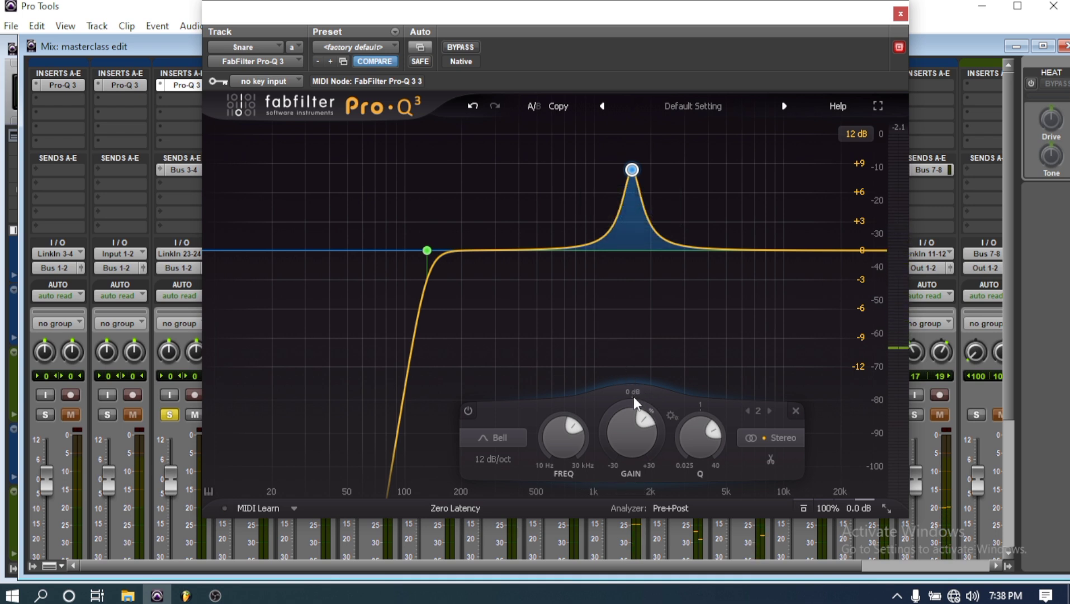
# - Turn the Snare's 1.6 kHz bell into a cut of about -5.3 dB and widen it to a Q of about 0.67
pyautogui.moveTo(637, 425)
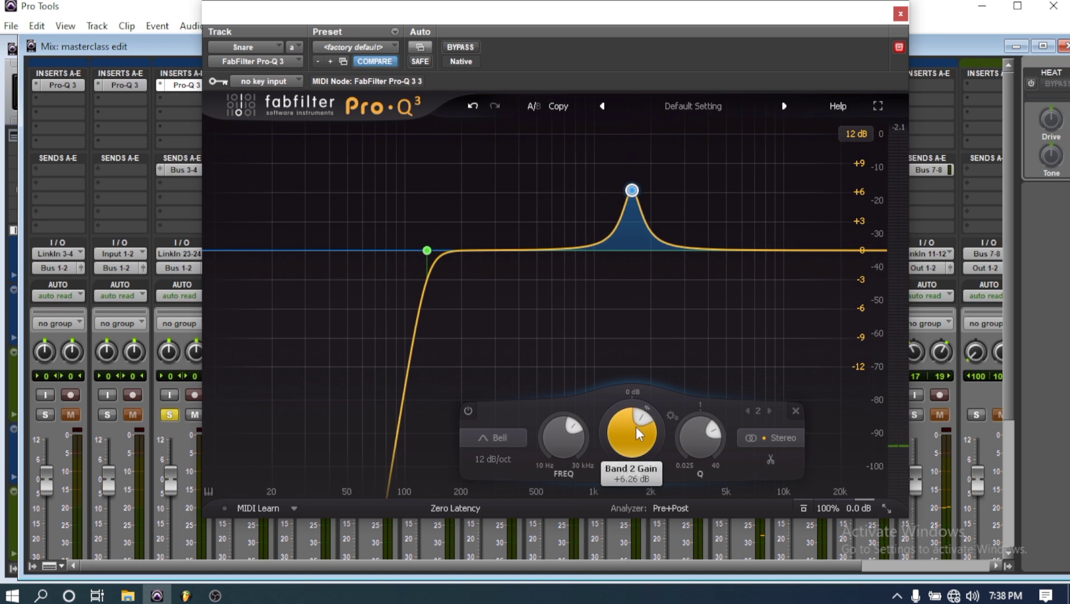
pyautogui.scroll(-8, 636, 427)
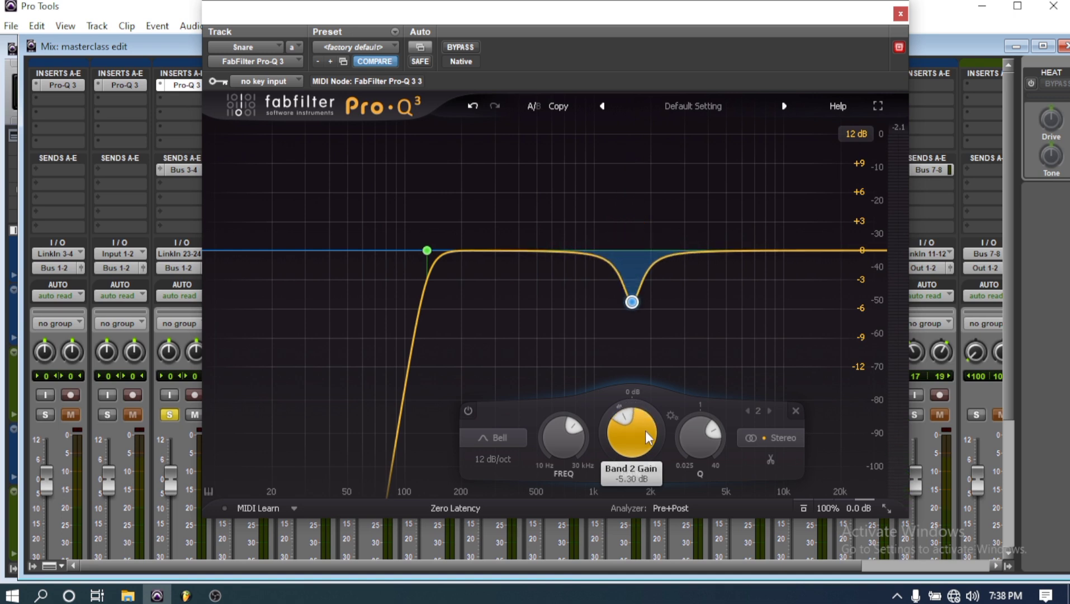
pyautogui.moveTo(707, 446)
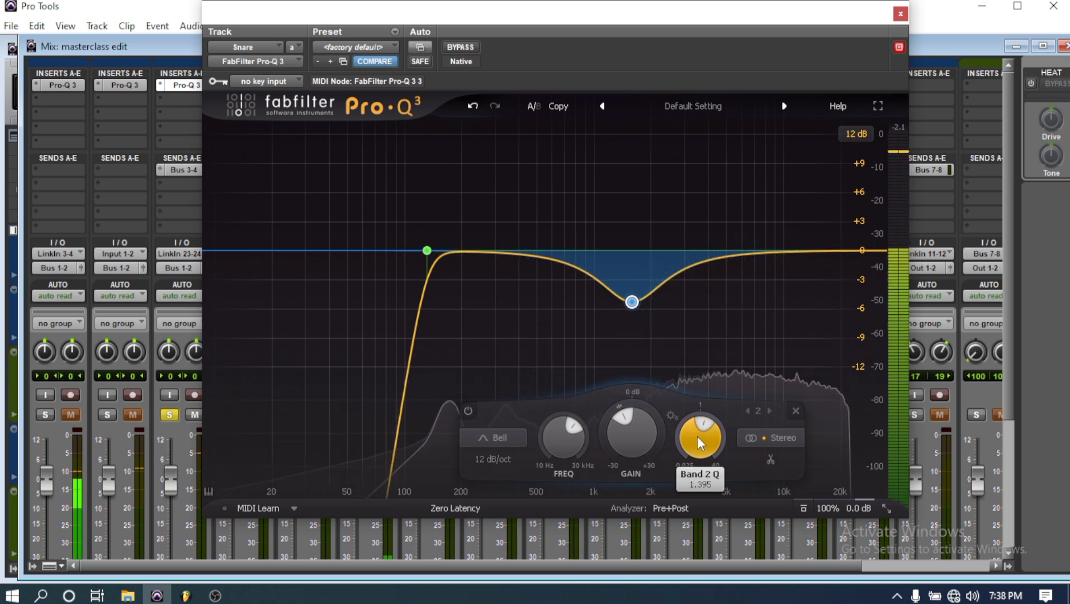
pyautogui.scroll(5, 697, 437)
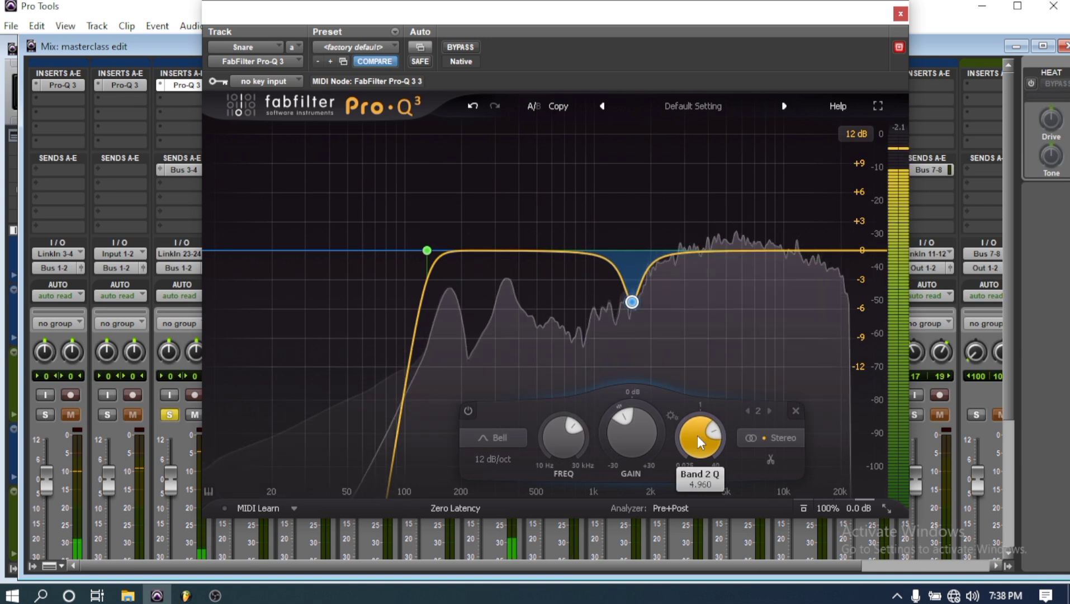
pyautogui.scroll(-9, 697, 436)
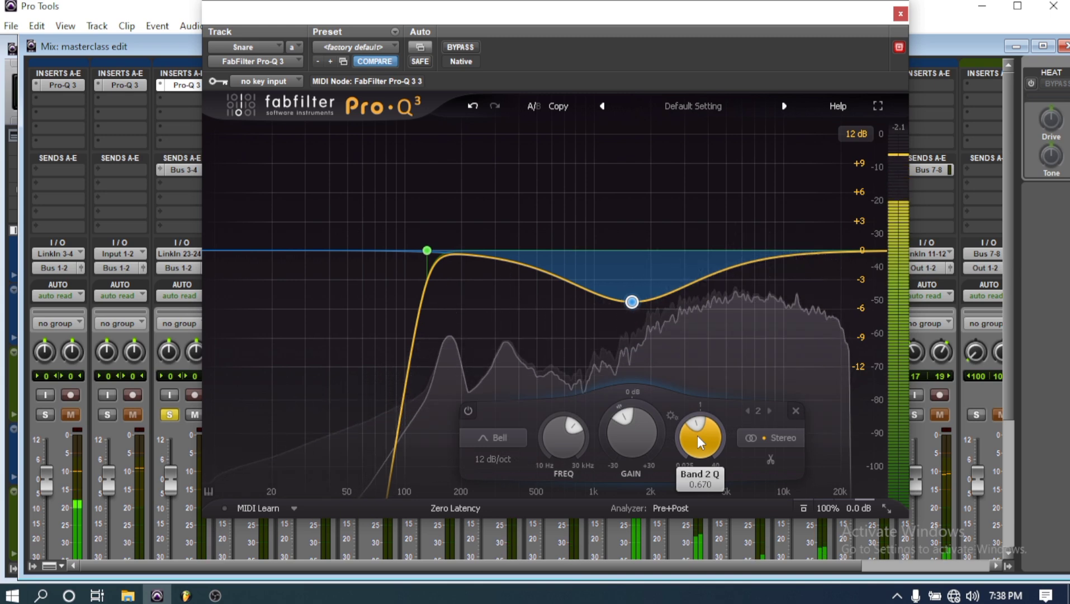
# - Add a bell cut to the Snare EQ at about 227 Hz with about -6.6 dB gain and a Q of about 1.88, then close the plug-in window
pyautogui.moveTo(476, 256)
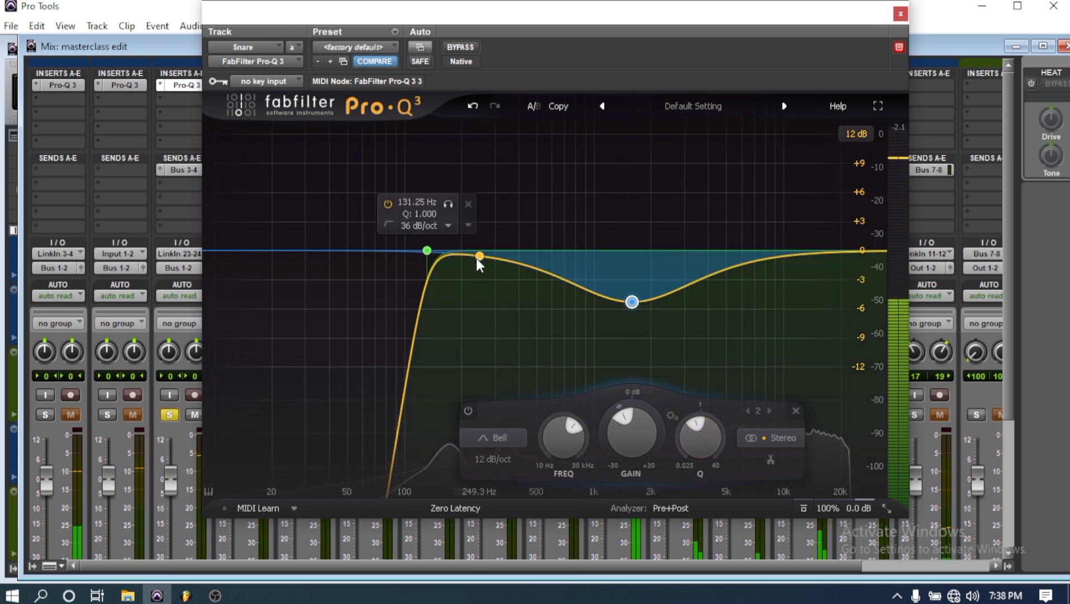
pyautogui.moveTo(473, 266); pyautogui.dragTo(472, 275)
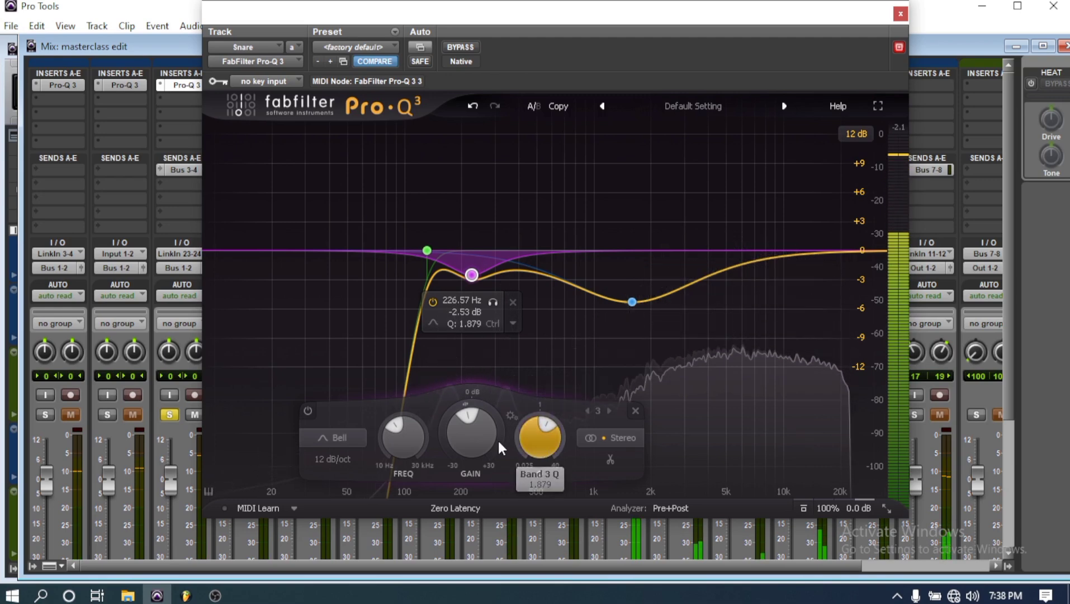
pyautogui.scroll(-10, 476, 436)
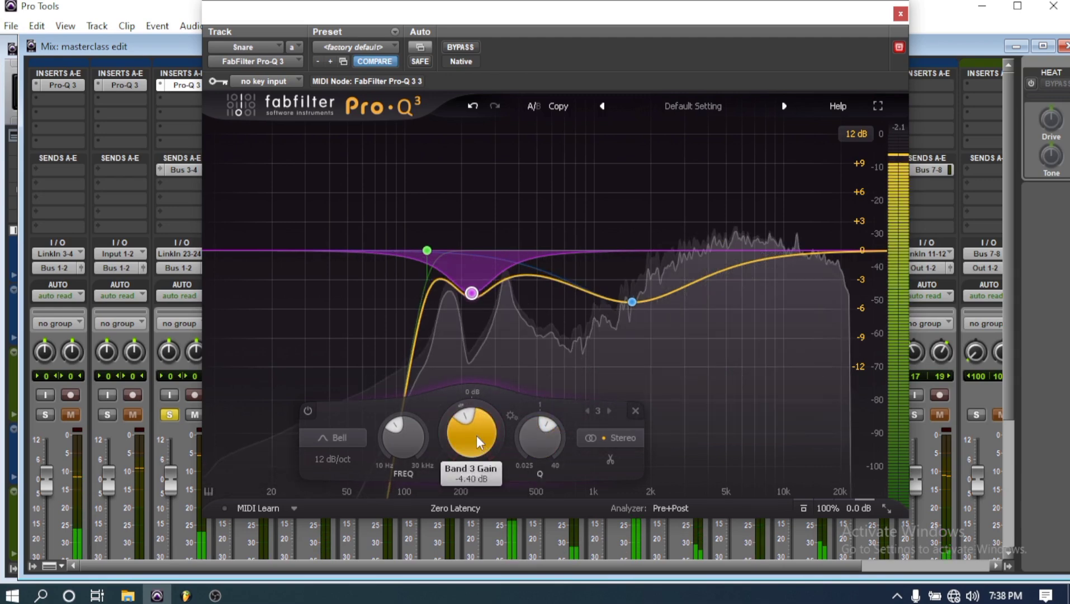
pyautogui.scroll(-3, 476, 436)
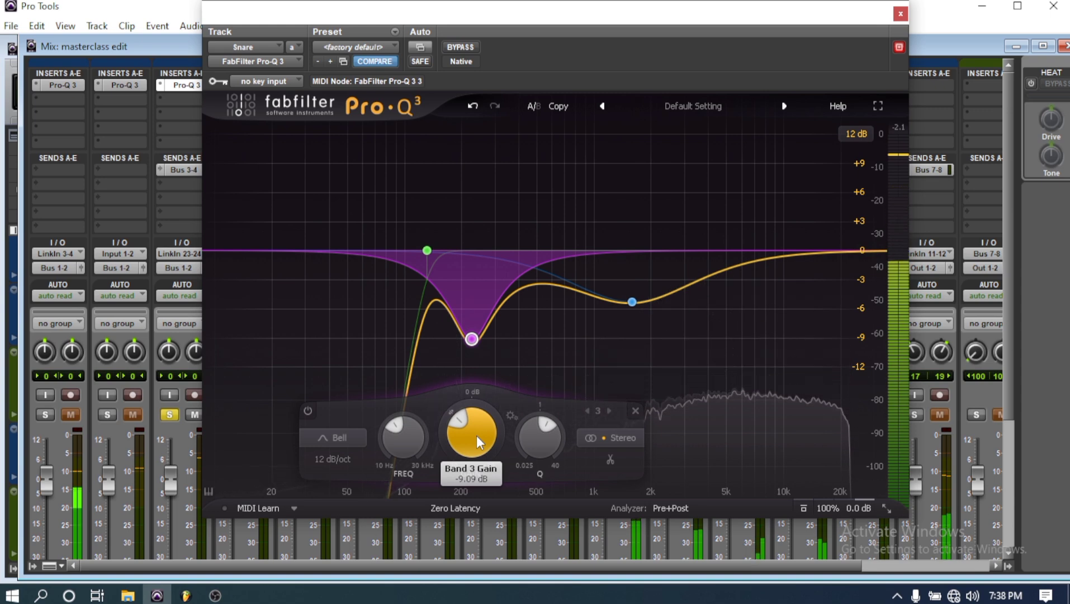
pyautogui.scroll(-3, 477, 435)
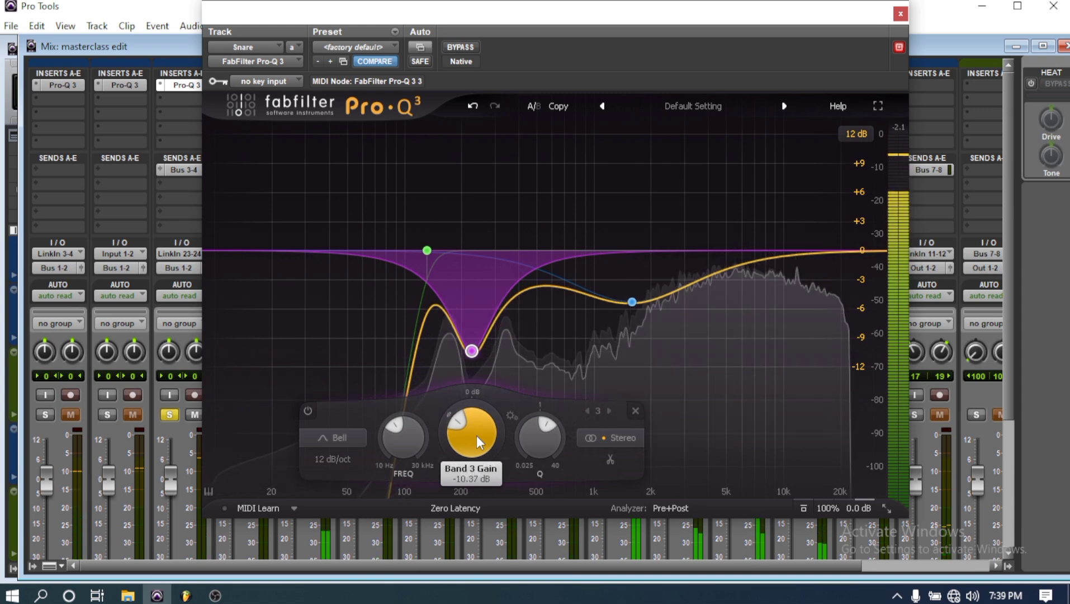
pyautogui.scroll(13, 475, 435)
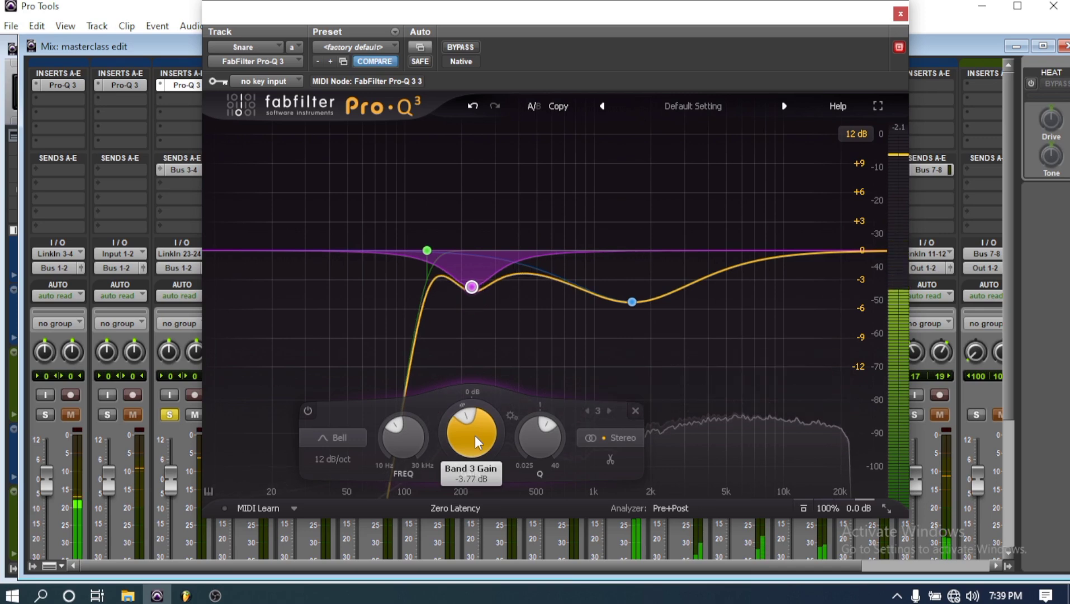
pyautogui.scroll(-6, 475, 436)
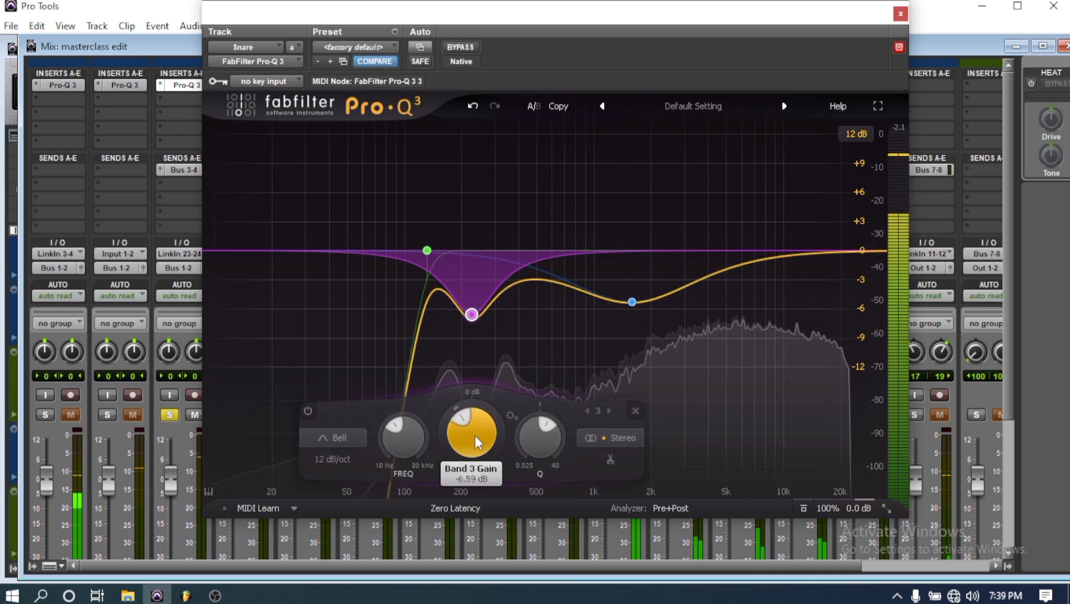
pyautogui.click(900, 14)
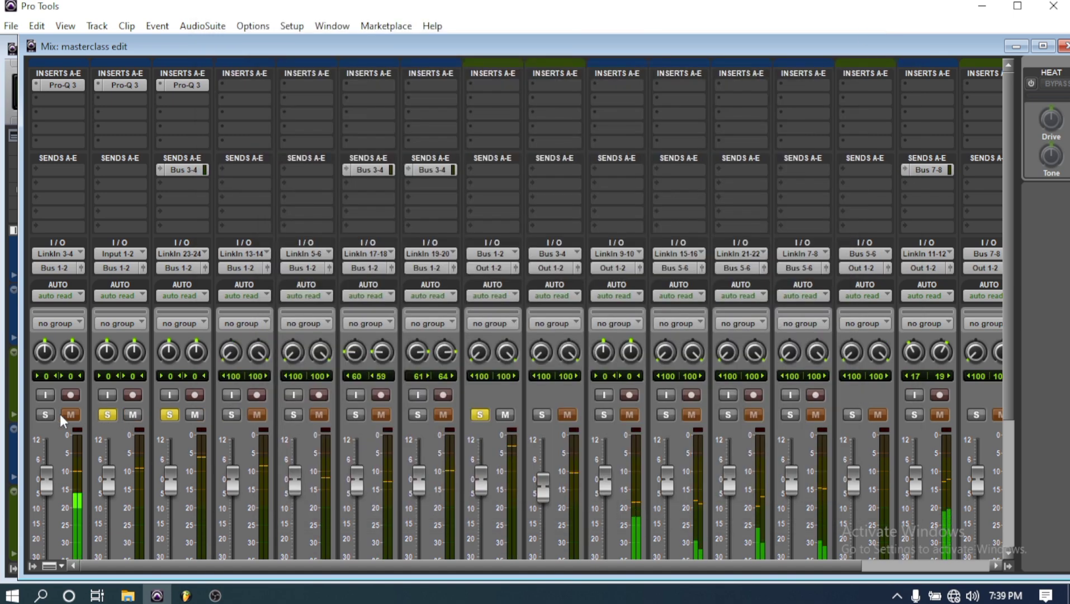
# - Solo the kick in and hats tracks alongside the kick out, Snare and Drums tracks
pyautogui.click(44, 414)
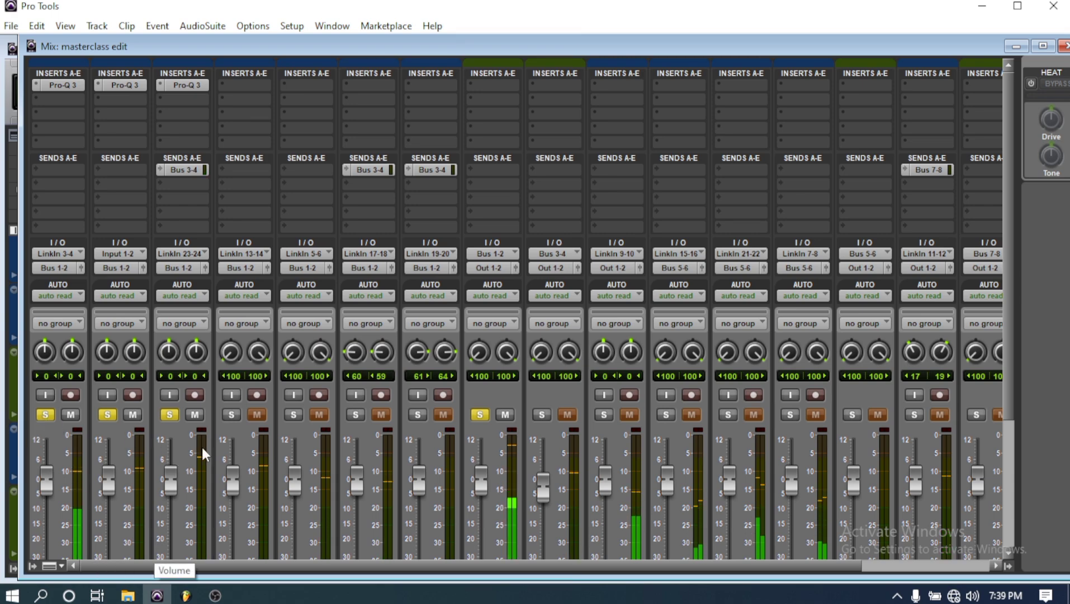
pyautogui.scroll(-3, 221, 443)
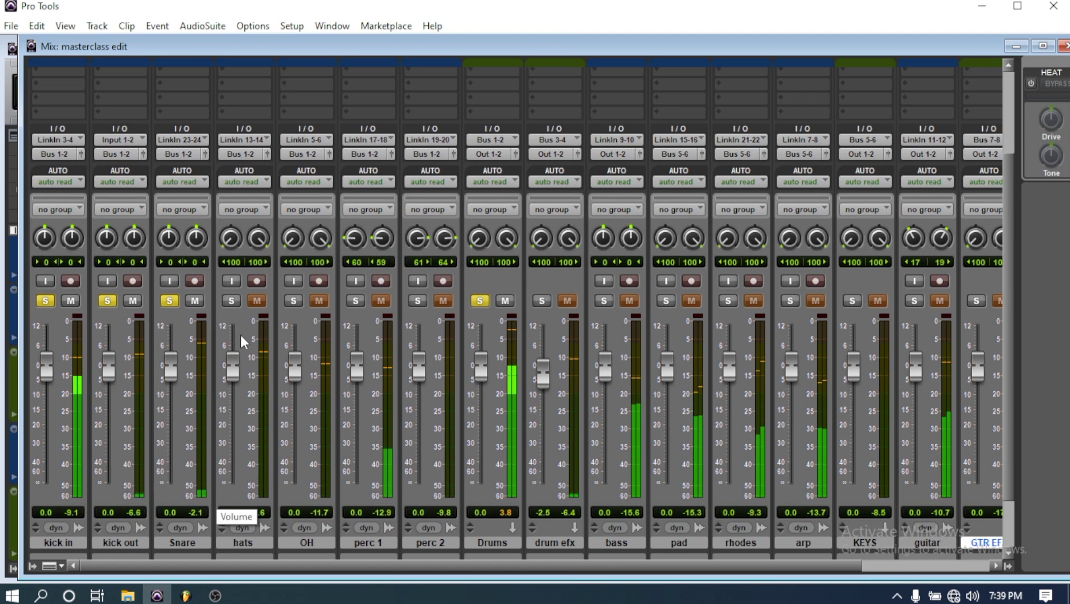
pyautogui.click(234, 300)
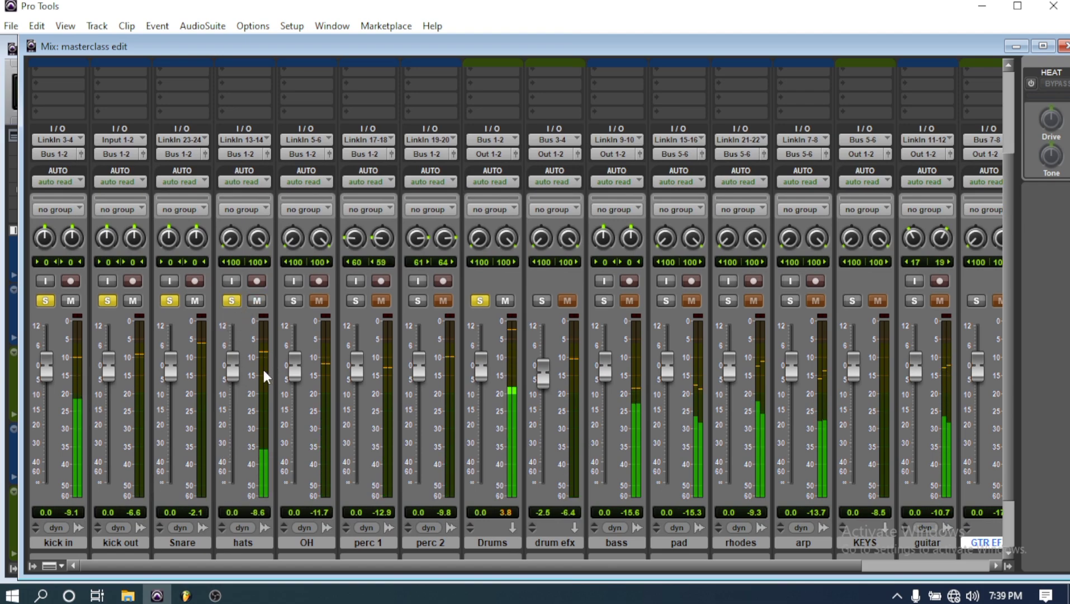
# - Insert the multichannel FabFilter Pro-Q 3 (stereo) EQ in the first insert slot of the hats track
pyautogui.scroll(3, 263, 369)
pyautogui.click(245, 85)
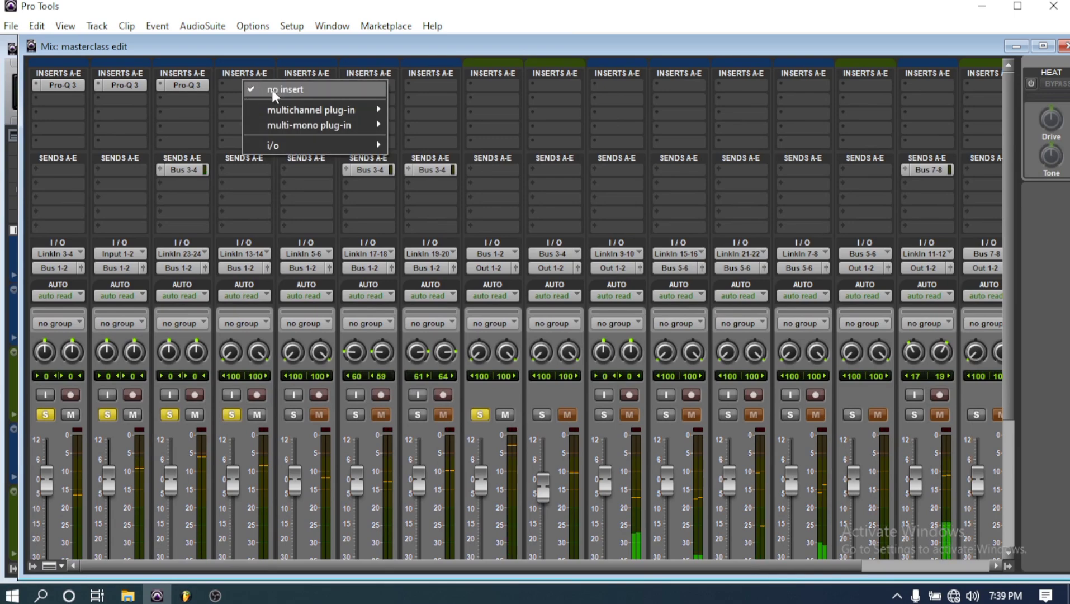
pyautogui.moveTo(293, 105)
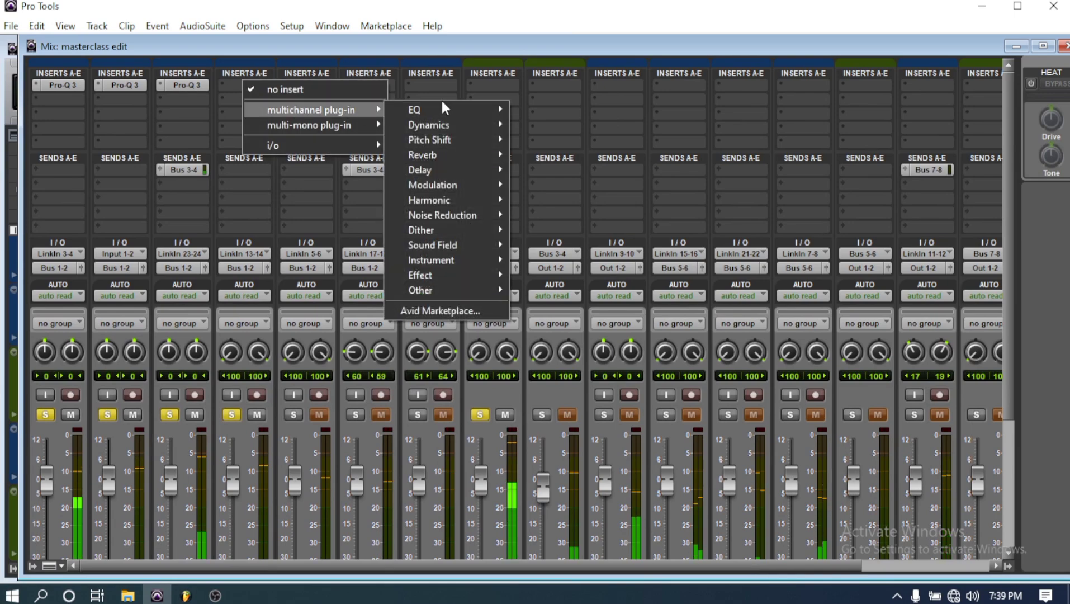
pyautogui.moveTo(443, 104)
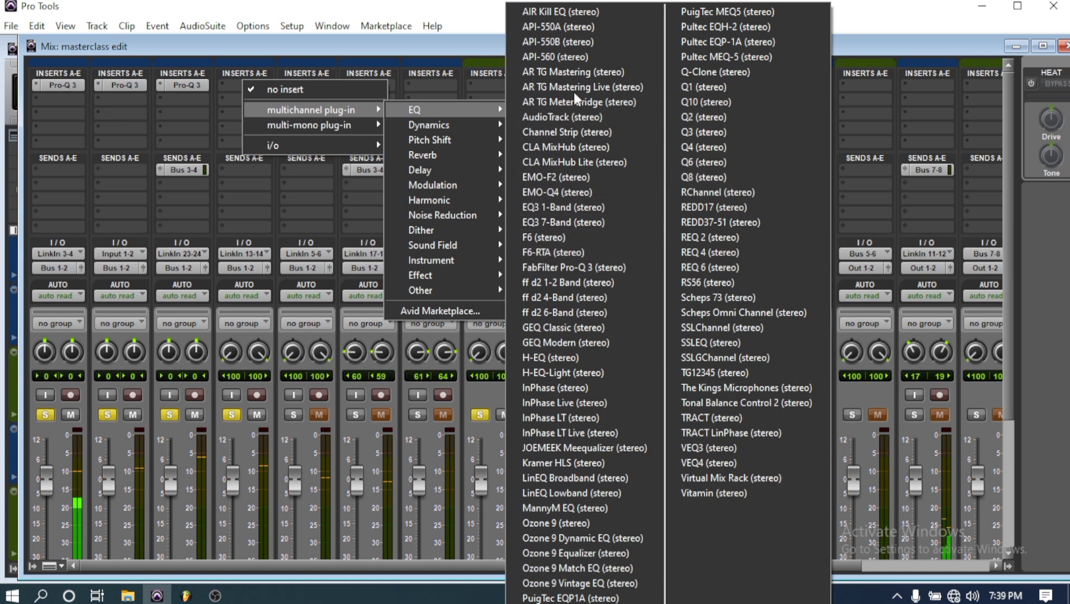
pyautogui.click(565, 264)
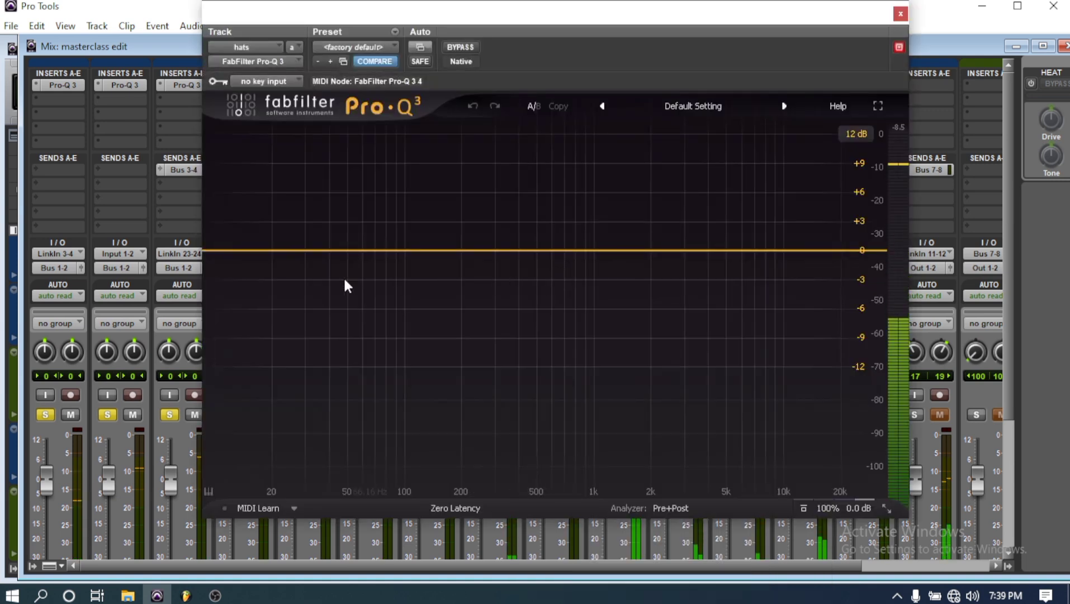
# - Add a Brickwall low-cut band to the hats EQ, set its frequency to about 600 Hz and close the plug-in window
pyautogui.click(253, 252)
pyautogui.click(250, 226)
pyautogui.click(276, 399)
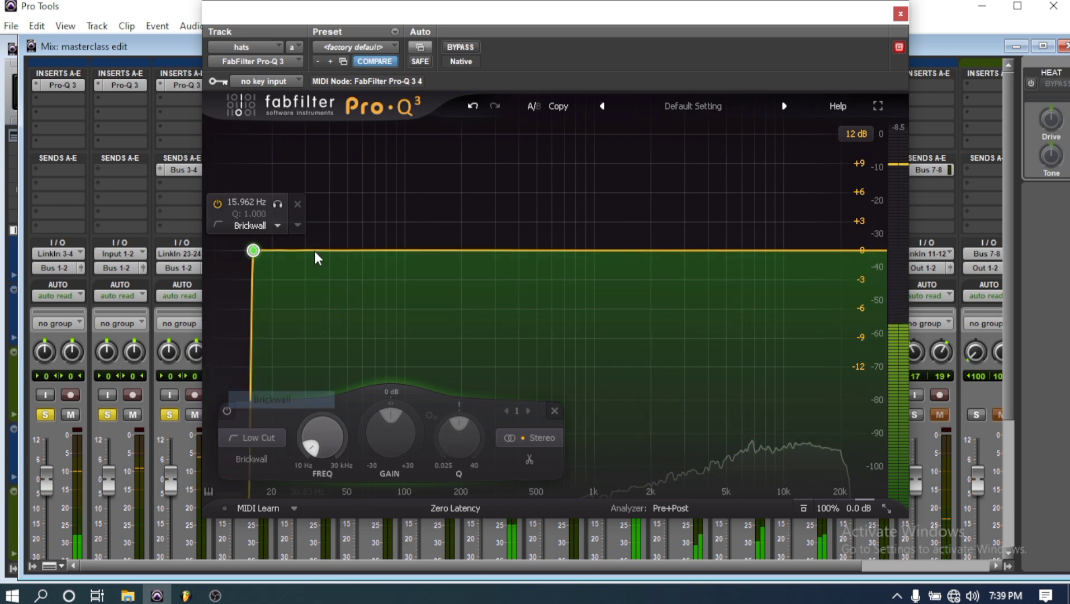
pyautogui.moveTo(320, 415); pyautogui.dragTo(319, 437)
pyautogui.scroll(6, 319, 437)
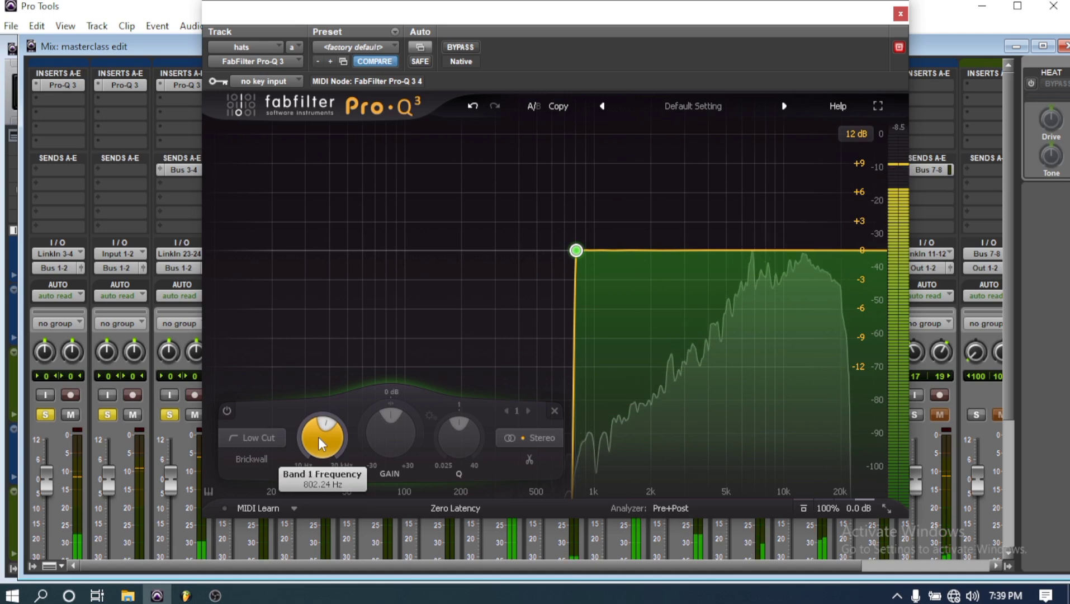
pyautogui.scroll(-1, 319, 437)
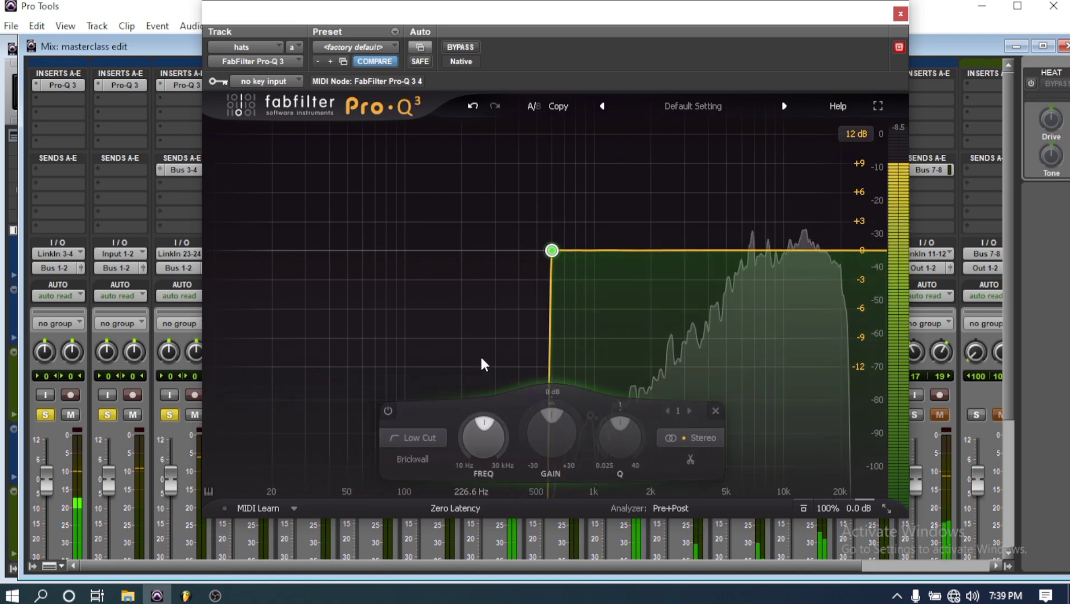
pyautogui.moveTo(592, 252); pyautogui.dragTo(628, 332)
pyautogui.click(899, 14)
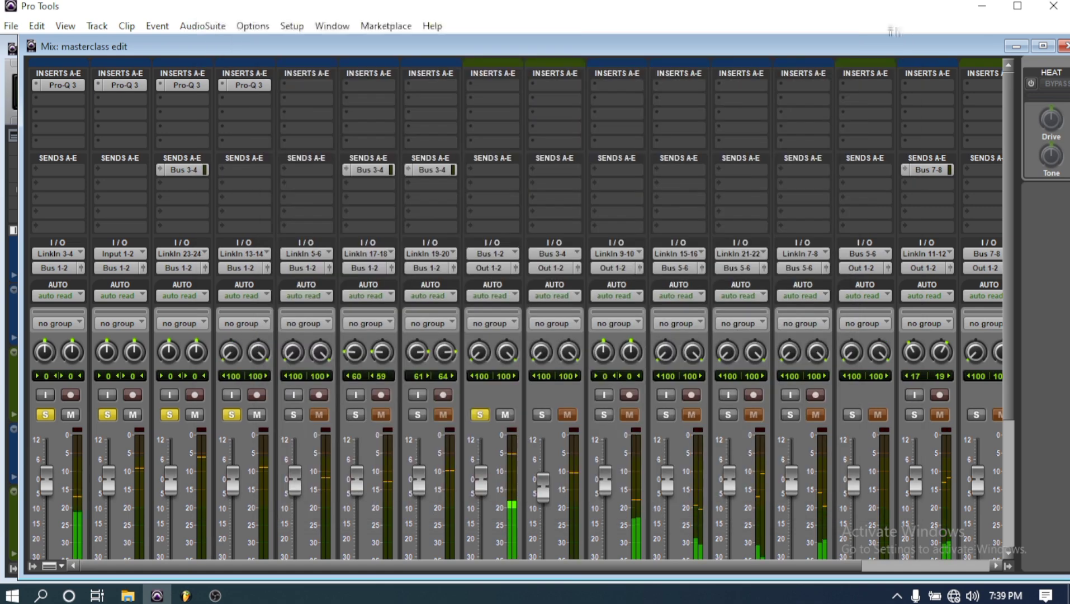
# - Solo the OH track and copy the hats track's Pro-Q 3 to the OH track's first insert slot
pyautogui.scroll(-5, 274, 475)
pyautogui.scroll(5, 279, 458)
pyautogui.click(294, 416)
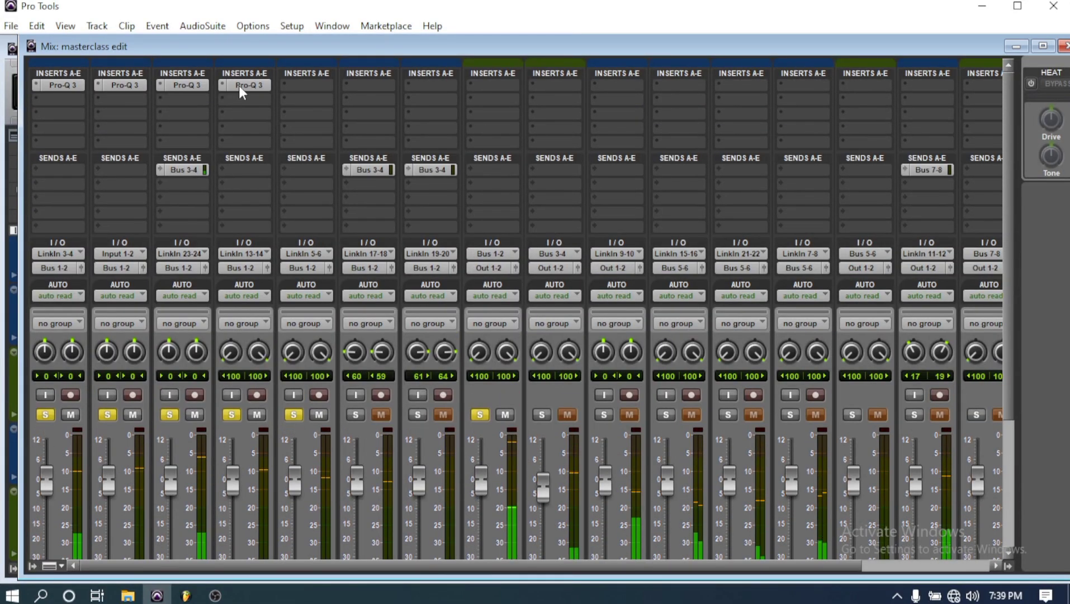
pyautogui.moveTo(241, 85); pyautogui.dragTo(285, 86)
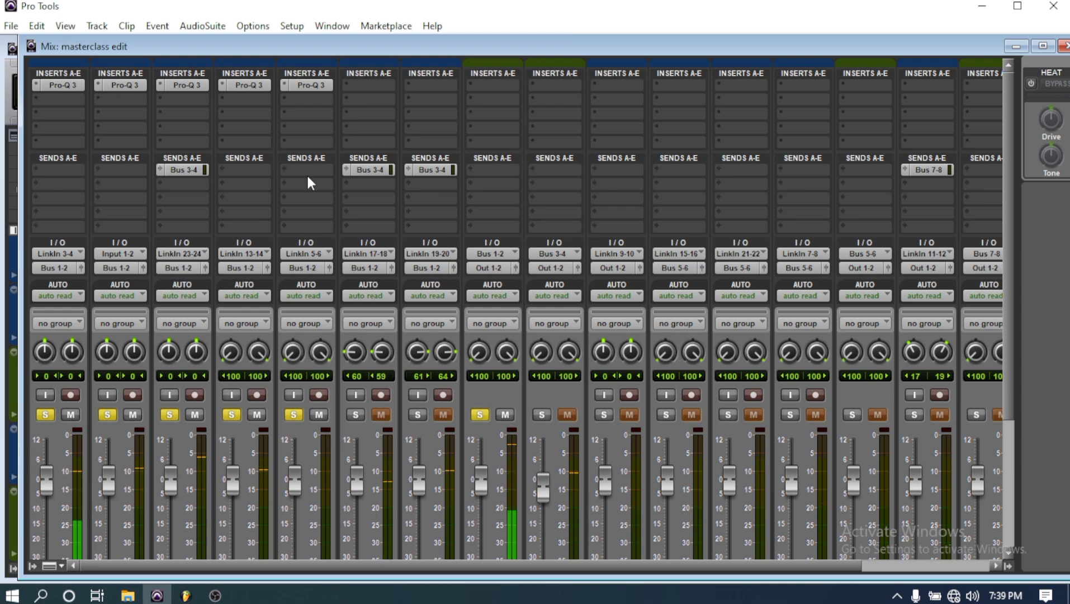
# - Solo the perc 1 track alongside the other soloed drum tracks
pyautogui.scroll(-5, 306, 174)
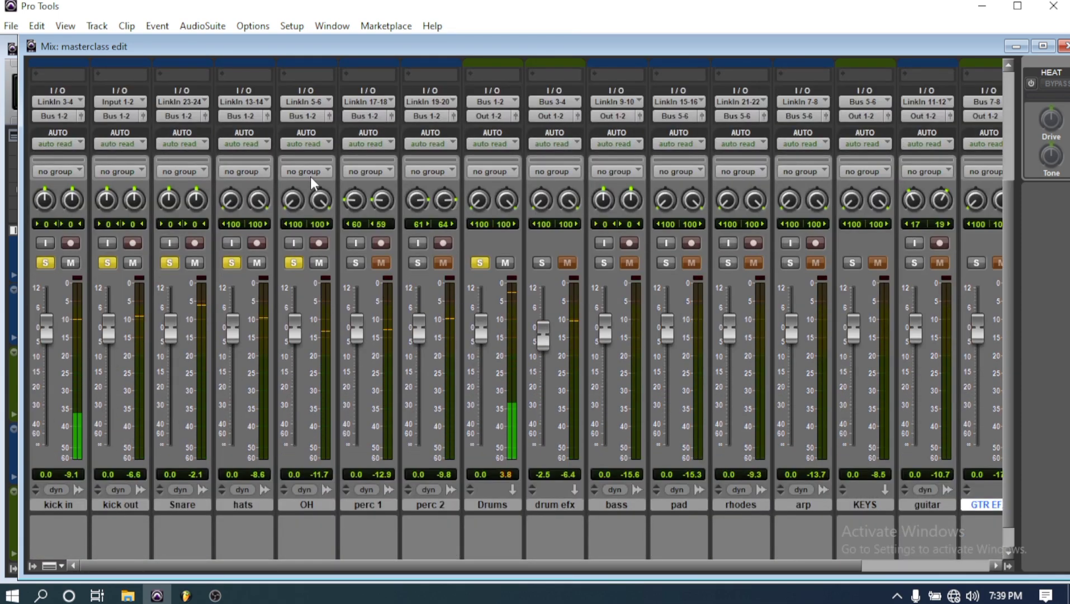
pyautogui.scroll(3, 309, 175)
pyautogui.click(374, 377)
pyautogui.click(353, 379)
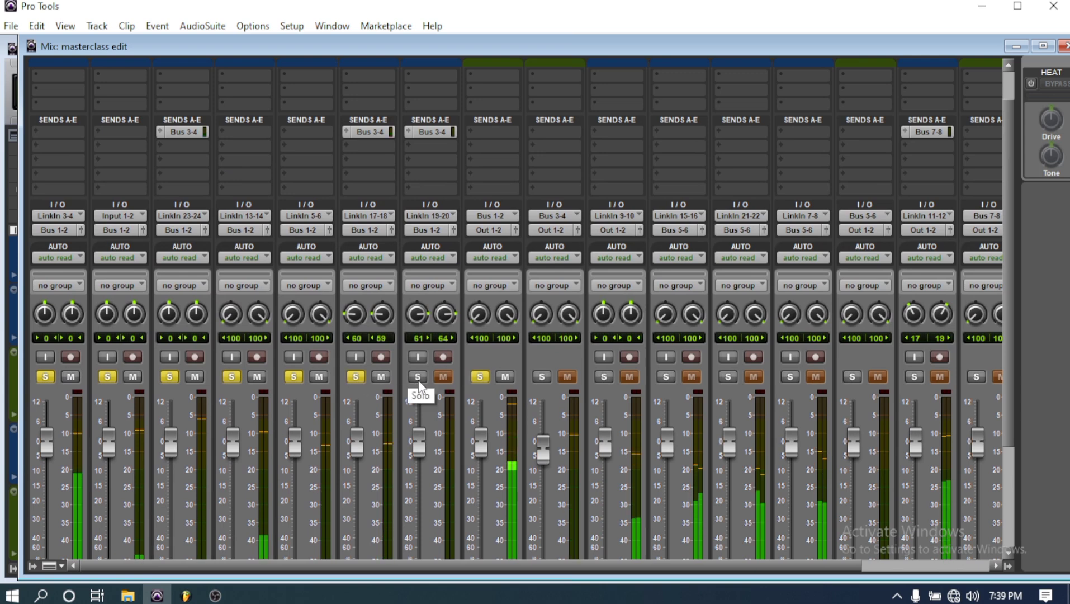
# - Copy the OH track's Pro-Q 3 to the perc 1 track's first insert slot
pyautogui.scroll(-2, 391, 410)
pyautogui.scroll(3, 392, 407)
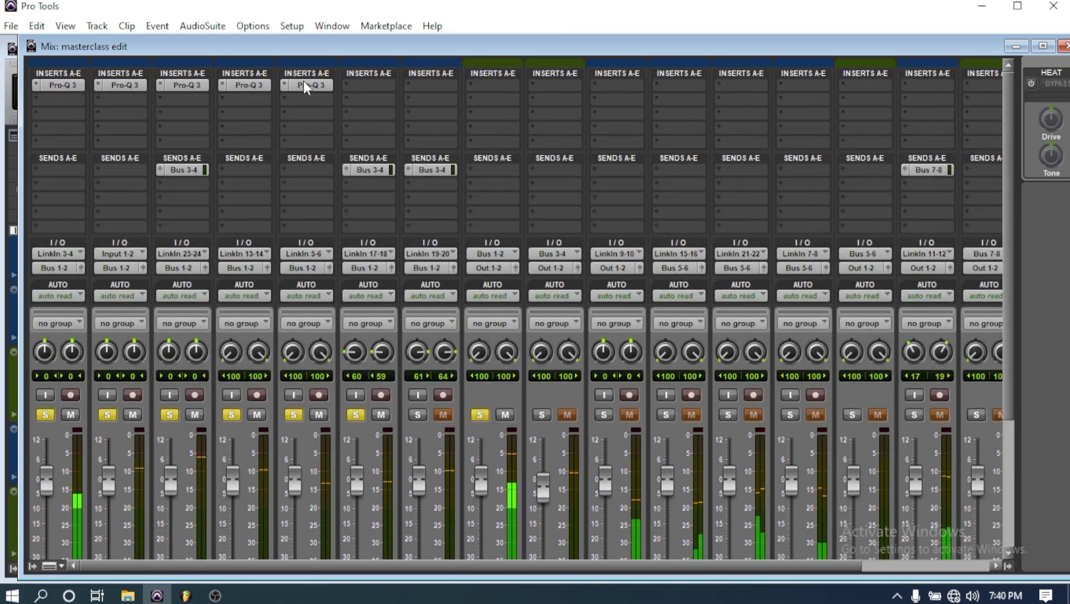
pyautogui.moveTo(302, 80); pyautogui.dragTo(350, 91)
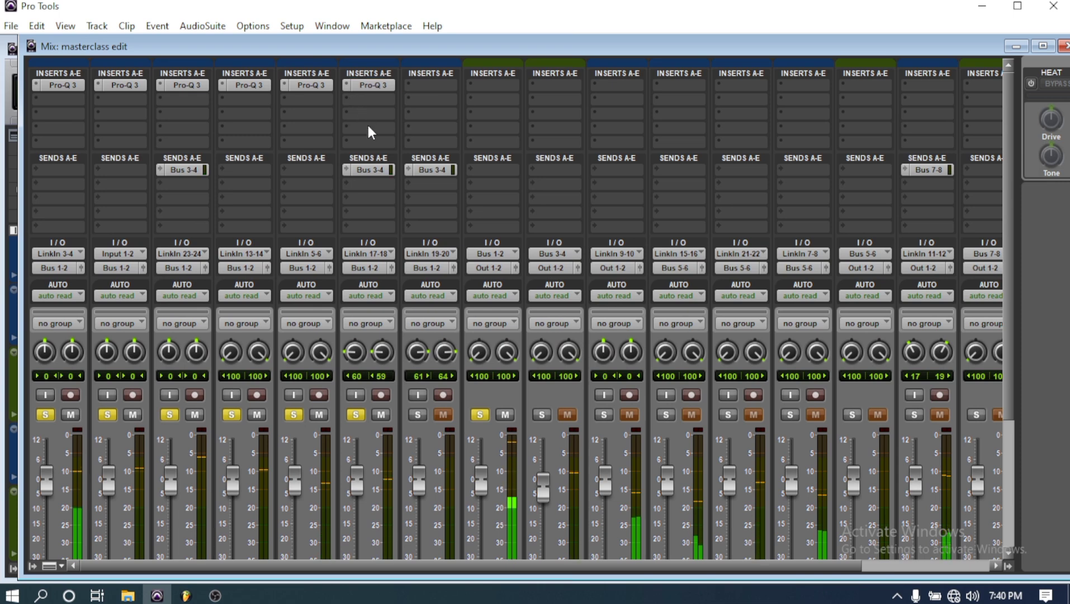
# - Solo the perc 2 track and insert the multichannel FabFilter Pro-Q 3 (stereo) EQ in its first insert slot
pyautogui.click(418, 414)
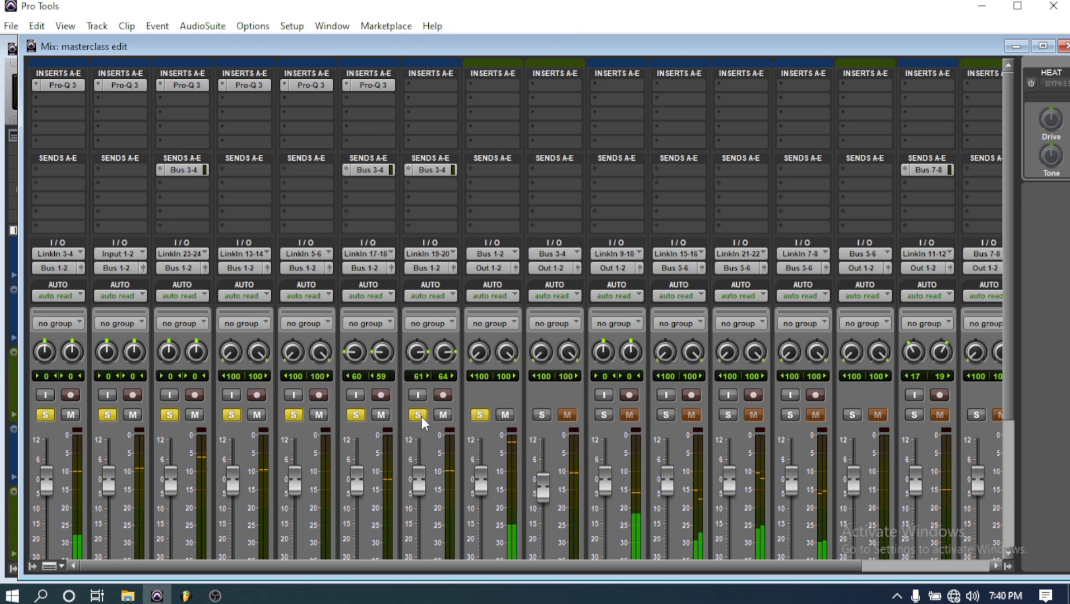
pyautogui.click(427, 82)
pyautogui.moveTo(564, 115)
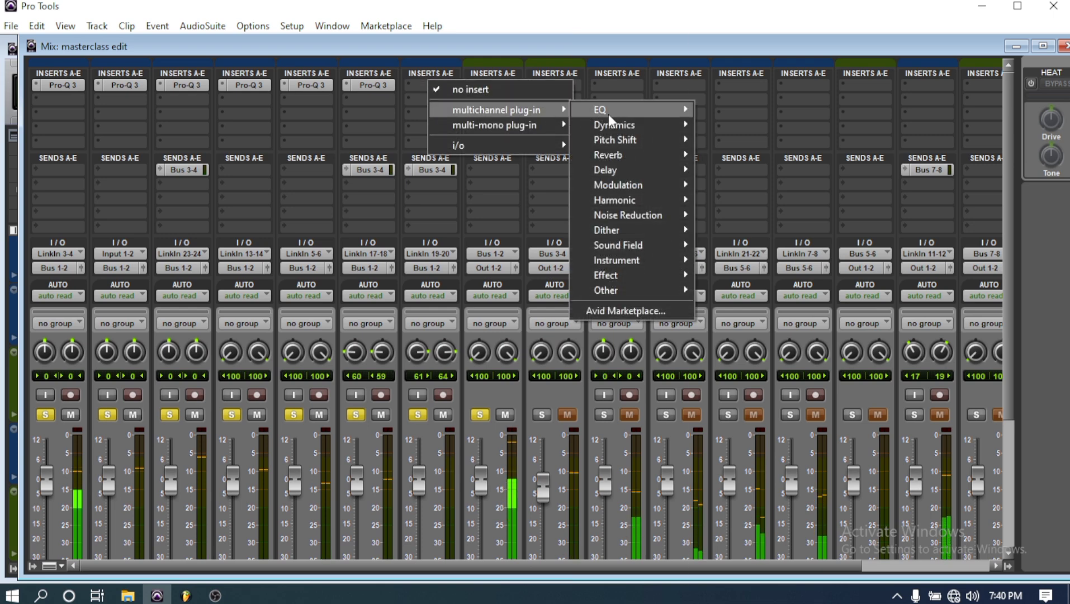
pyautogui.moveTo(609, 113)
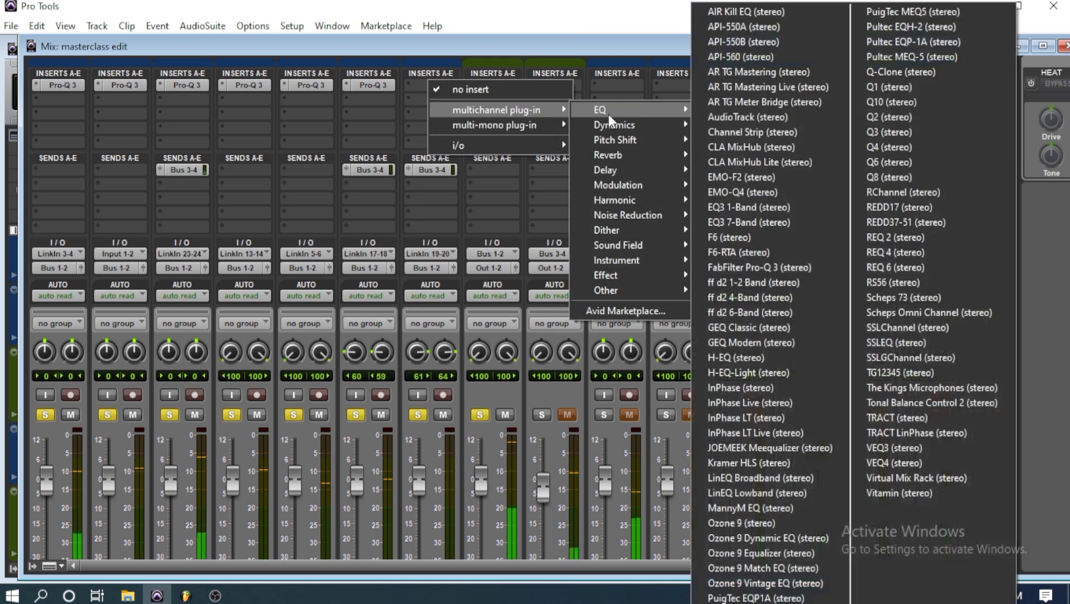
pyautogui.click(741, 267)
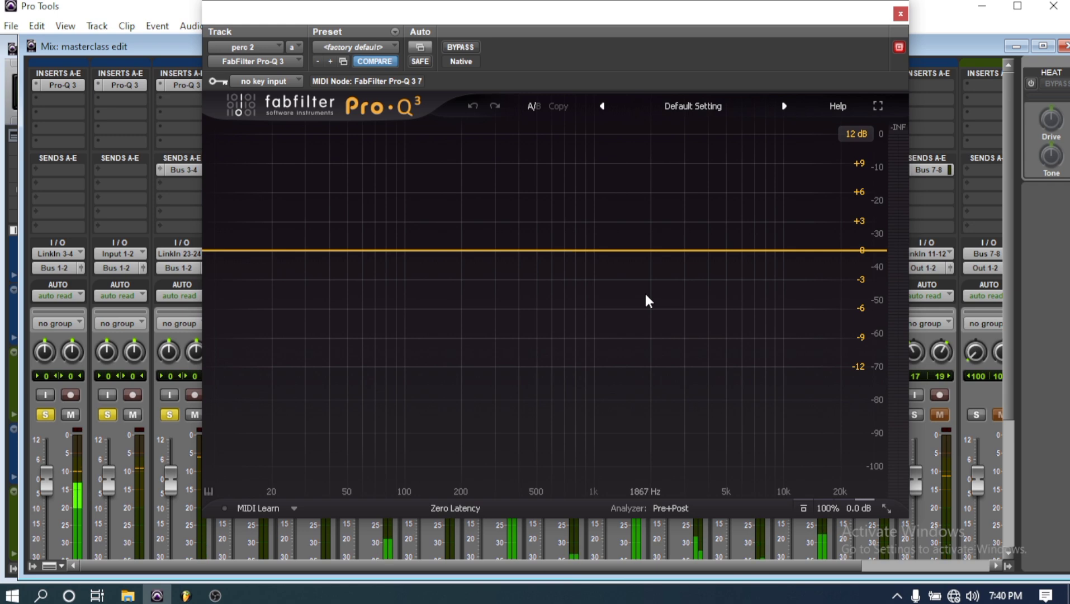
# - On the perc 2 EQ, add a low-cut band at about 180 Hz and a 24 dB/oct high-cut band at about 21.5 kHz
pyautogui.click(246, 250)
pyautogui.moveTo(322, 442); pyautogui.dragTo(319, 445)
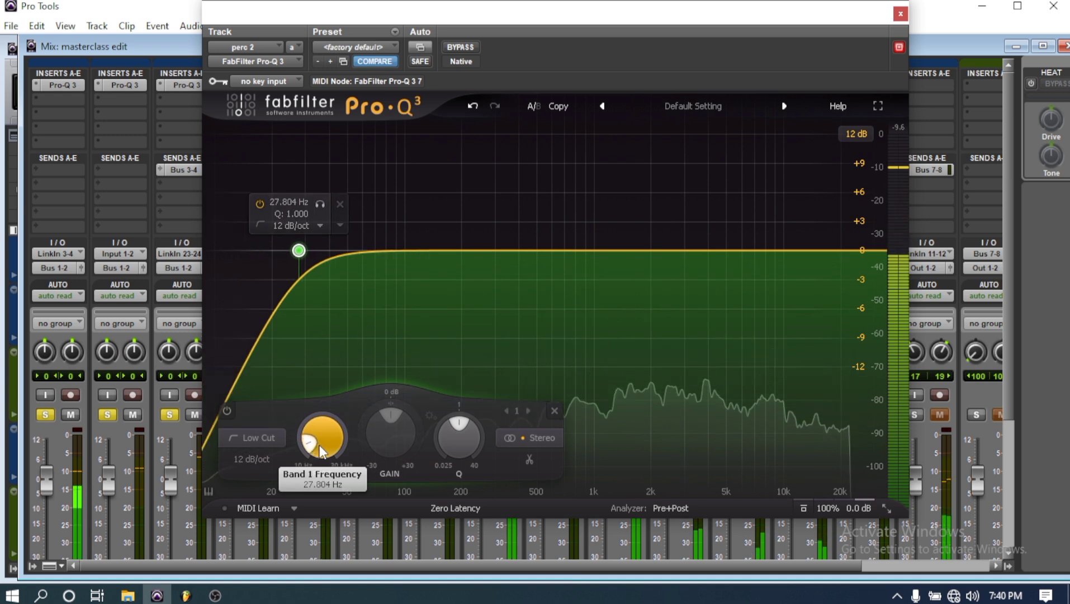
pyautogui.scroll(15, 322, 446)
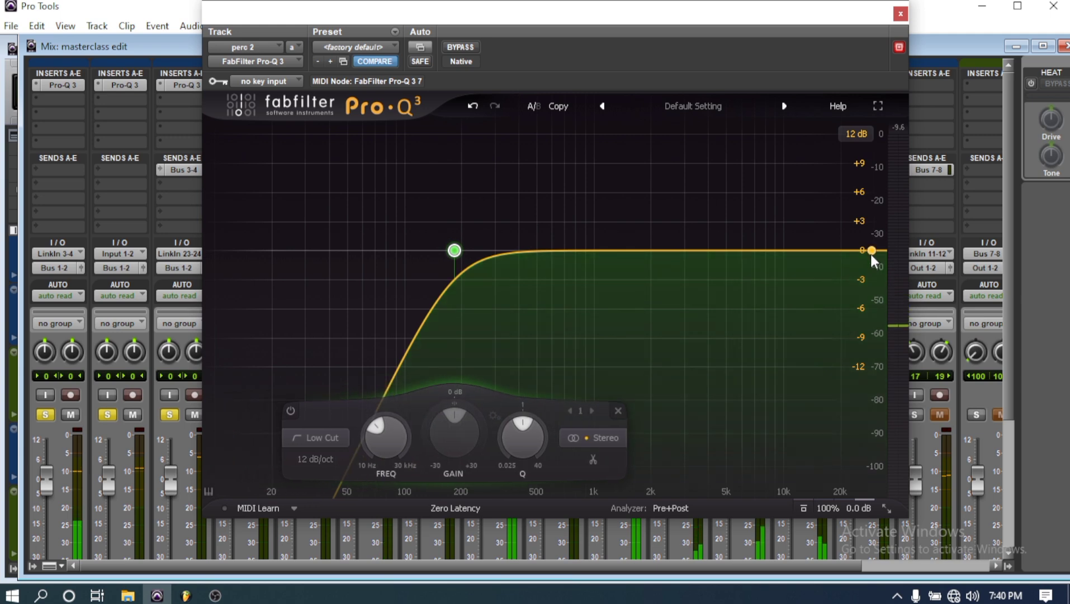
pyautogui.click(871, 252)
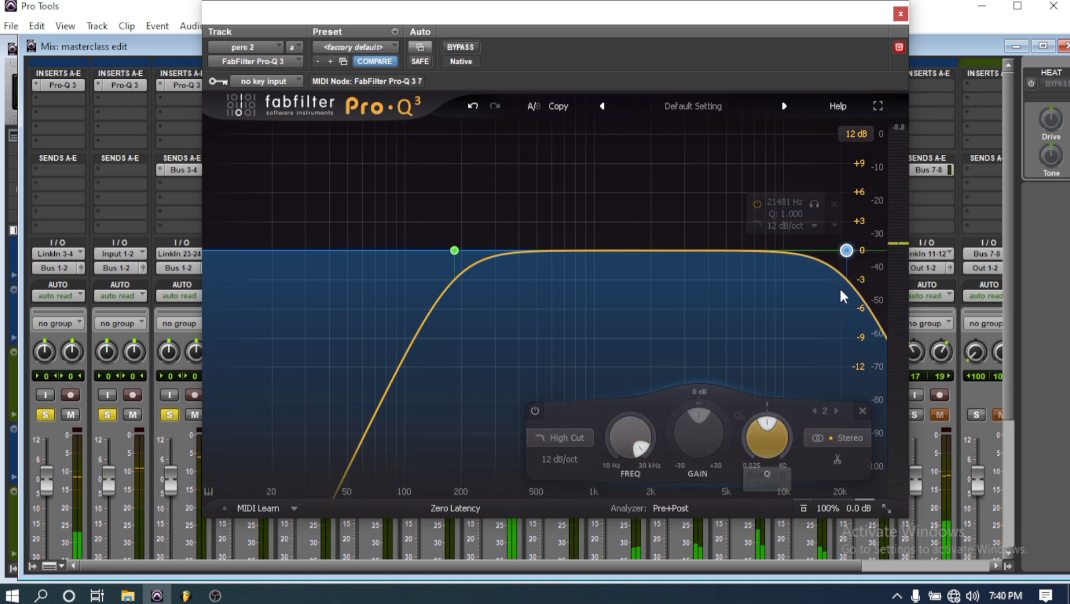
pyautogui.click(799, 227)
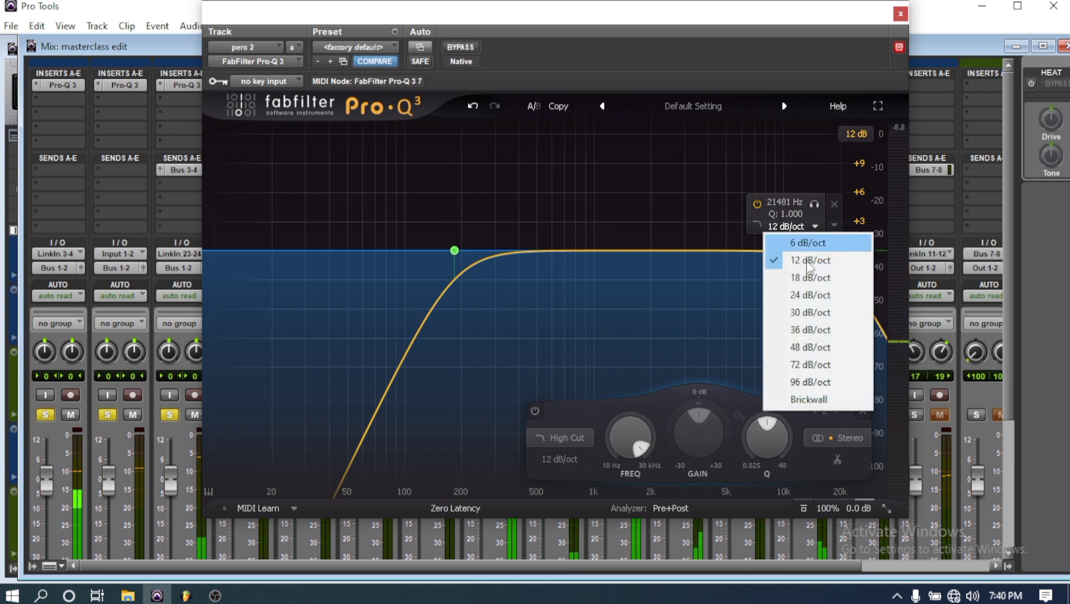
pyautogui.click(814, 302)
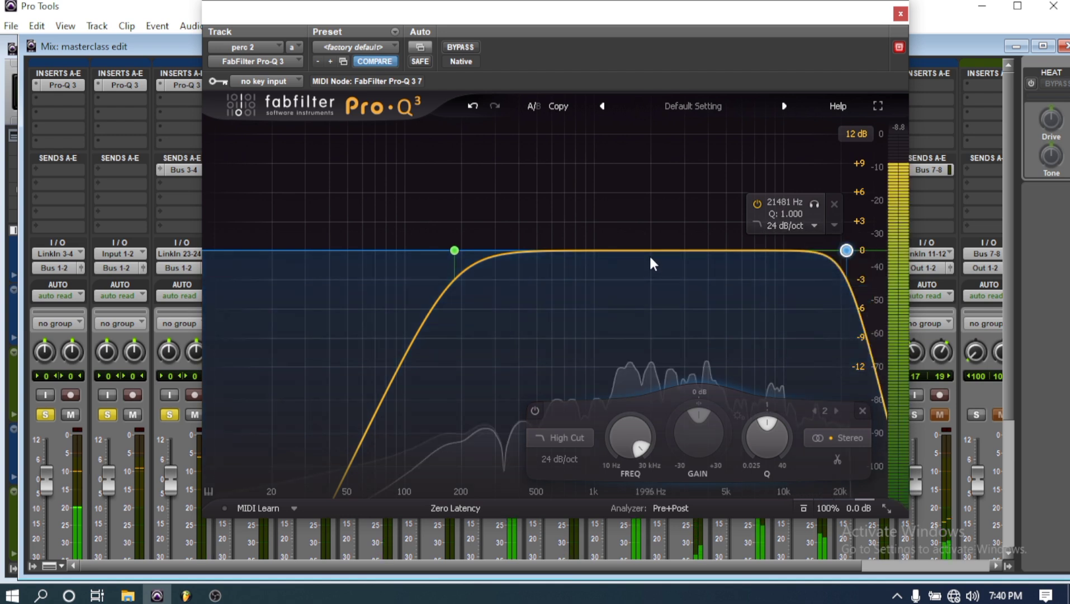
# - Add a bell cut of about -7.5 dB near 939 Hz to the perc 2 EQ and close the plug-in window
pyautogui.moveTo(676, 250); pyautogui.dragTo(593, 325)
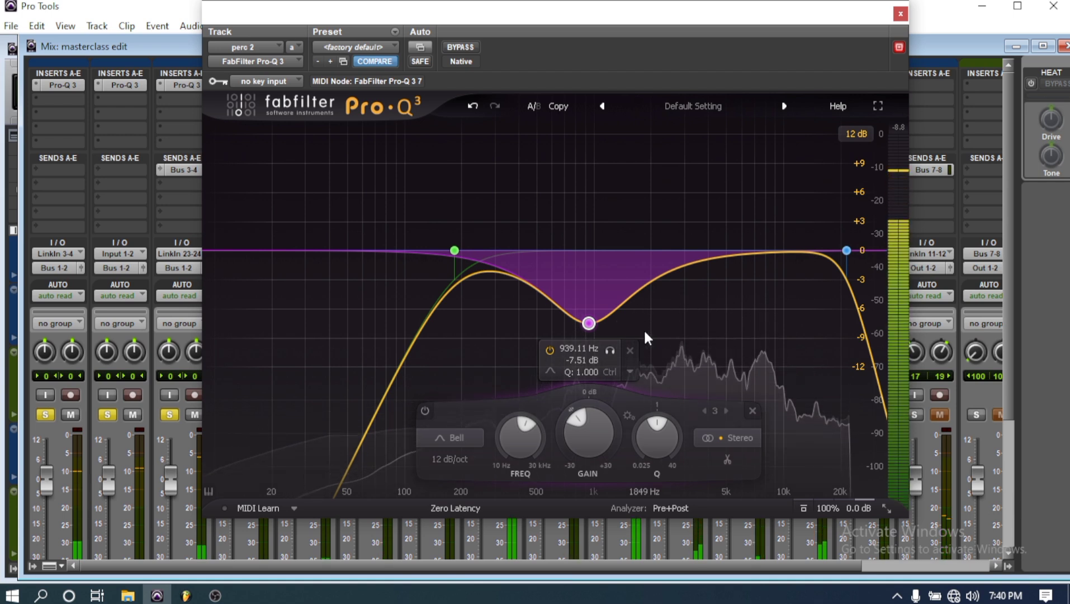
pyautogui.click(900, 14)
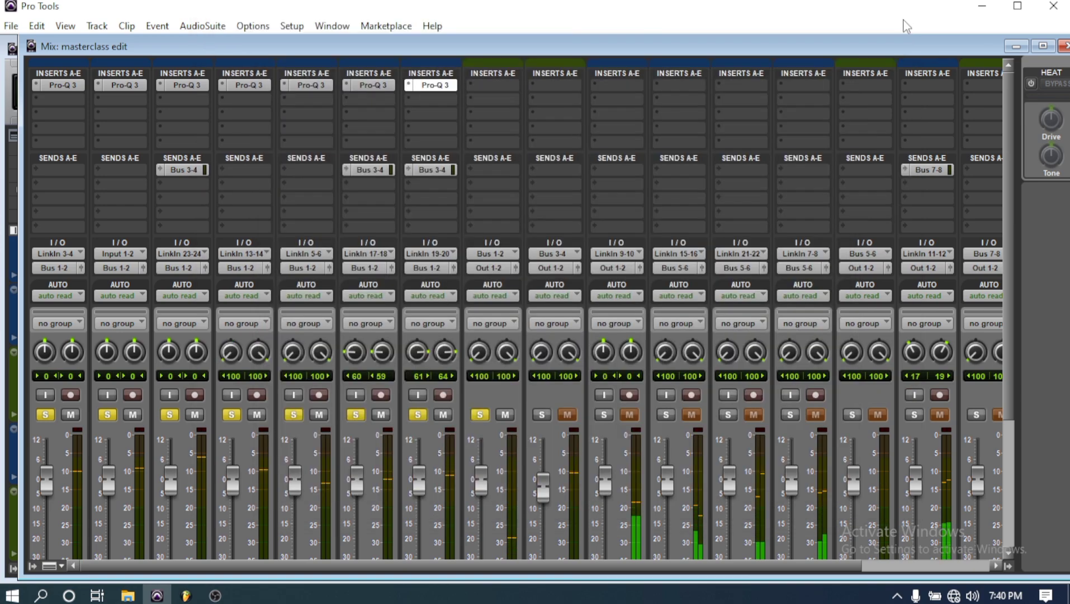
# - Raise the perc 2 fader to +4.3 dB and clear the solo on all tracks
pyautogui.scroll(-3, 550, 416)
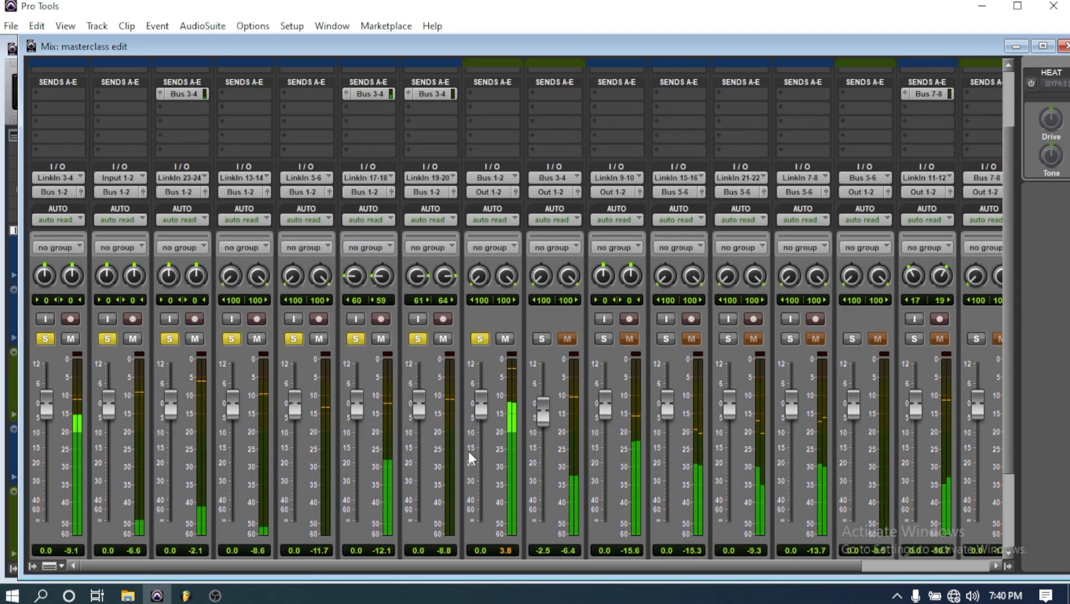
pyautogui.scroll(-2, 465, 449)
pyautogui.moveTo(424, 329); pyautogui.dragTo(425, 312)
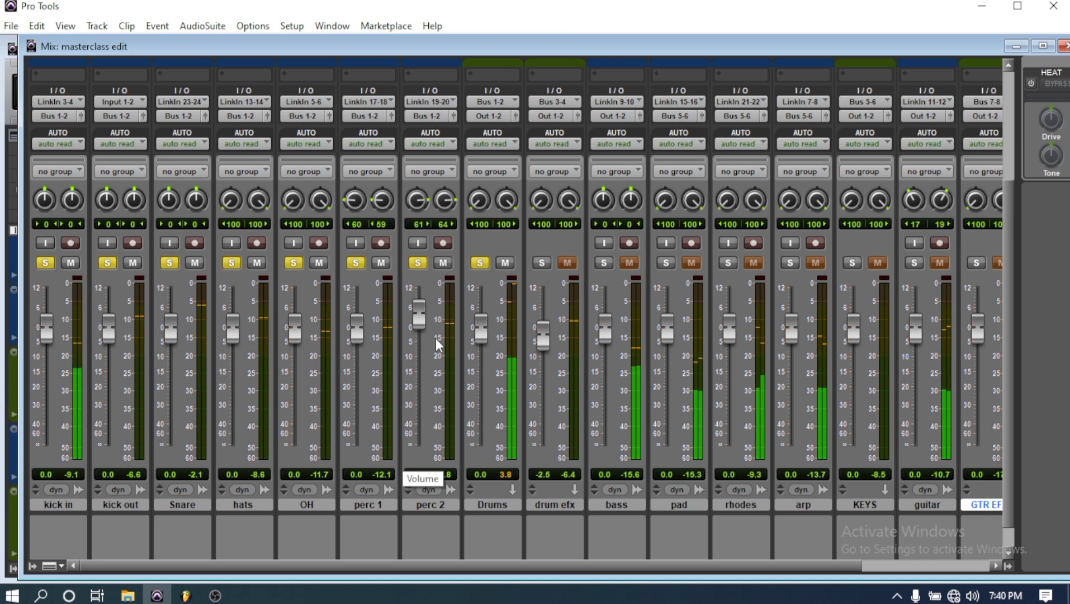
pyautogui.keyDown('alt'); pyautogui.click(482, 265); pyautogui.keyUp('alt')
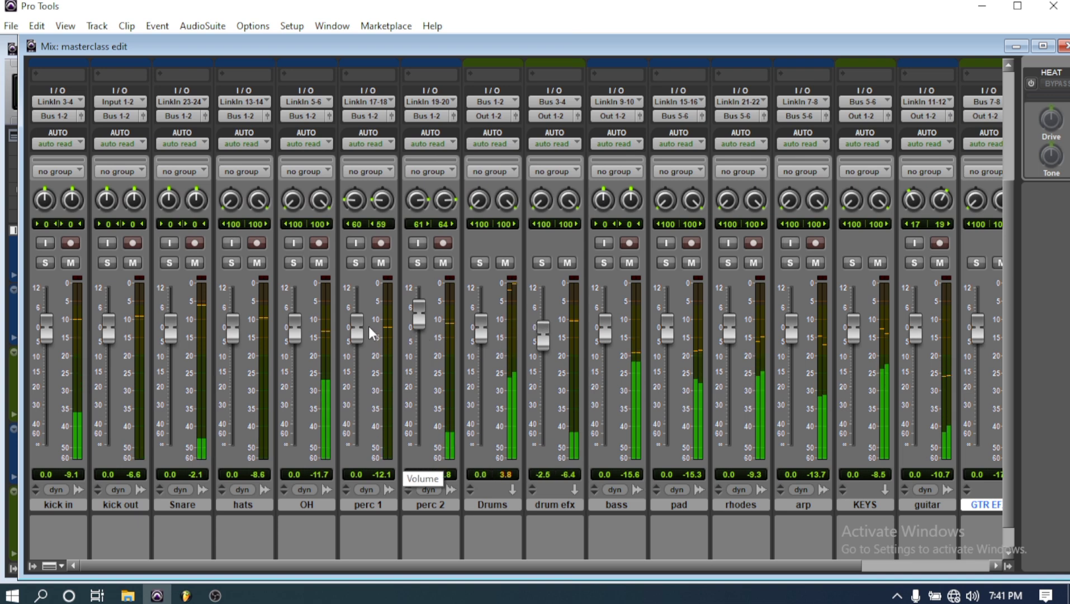
# - Set the faders to -7.8 dB on perc 1, +4.3 dB on OH, +1.4 dB on hats and +2.3 dB on kick out, and stop playback
pyautogui.moveTo(356, 331); pyautogui.dragTo(358, 340)
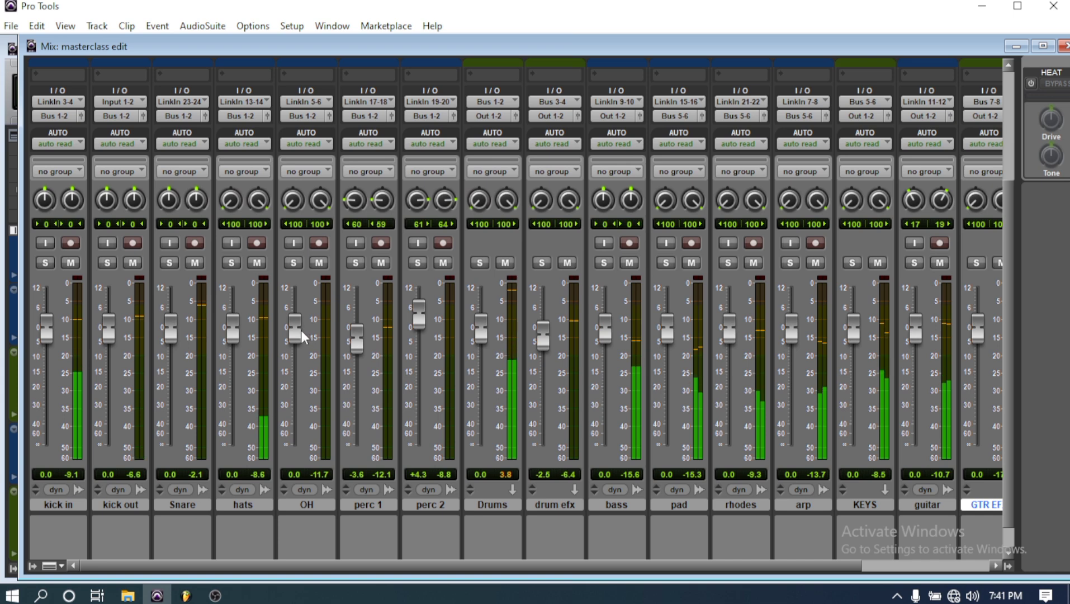
pyautogui.moveTo(301, 330); pyautogui.dragTo(300, 318)
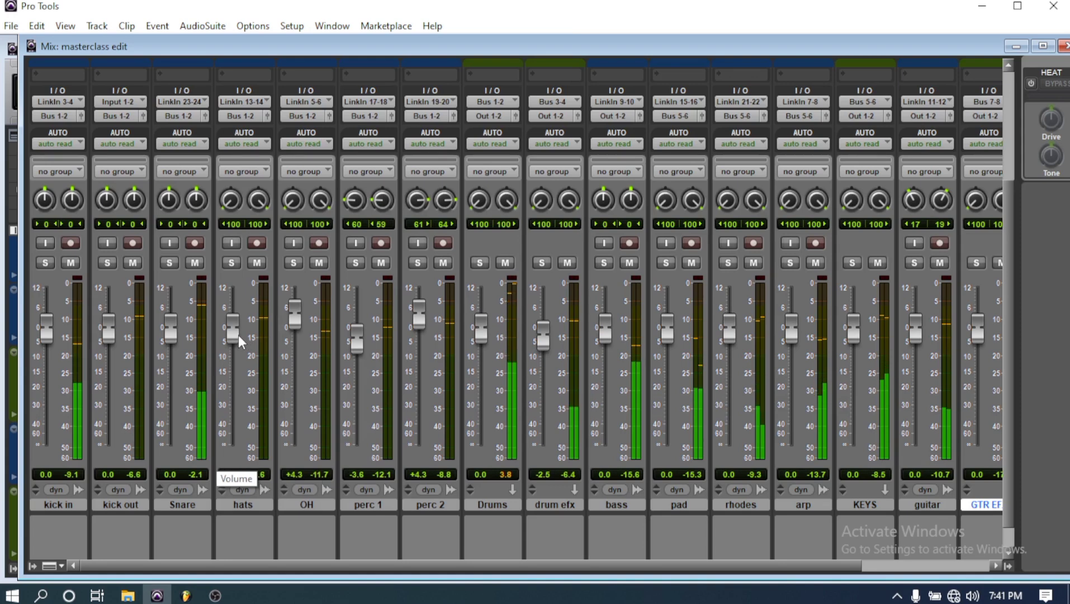
pyautogui.moveTo(238, 336); pyautogui.dragTo(238, 331)
pyautogui.moveTo(364, 330); pyautogui.dragTo(363, 344)
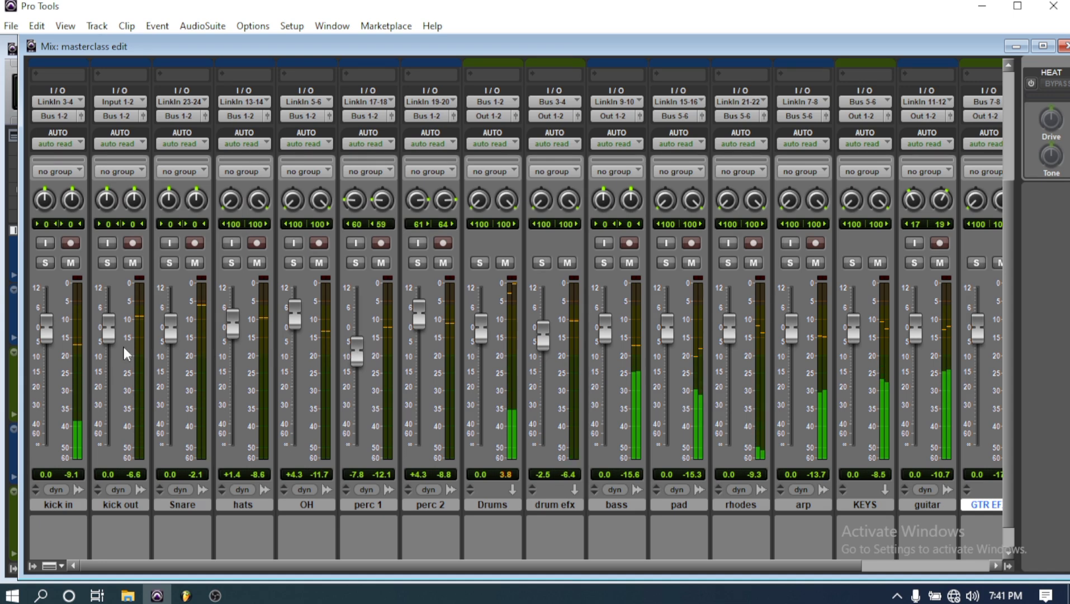
pyautogui.moveTo(114, 338); pyautogui.dragTo(116, 329)
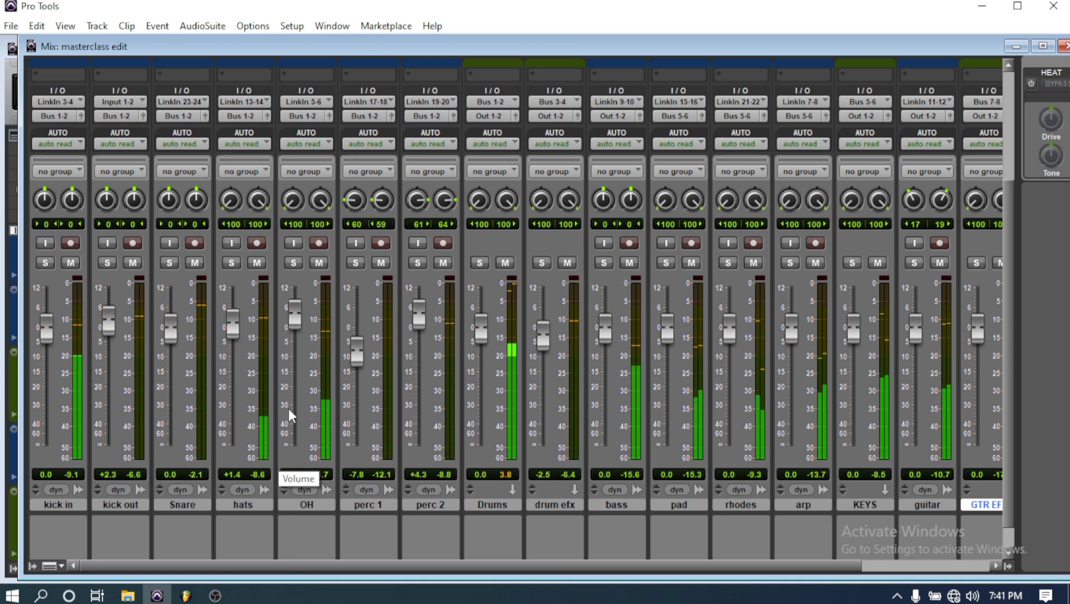
pyautogui.press('space')
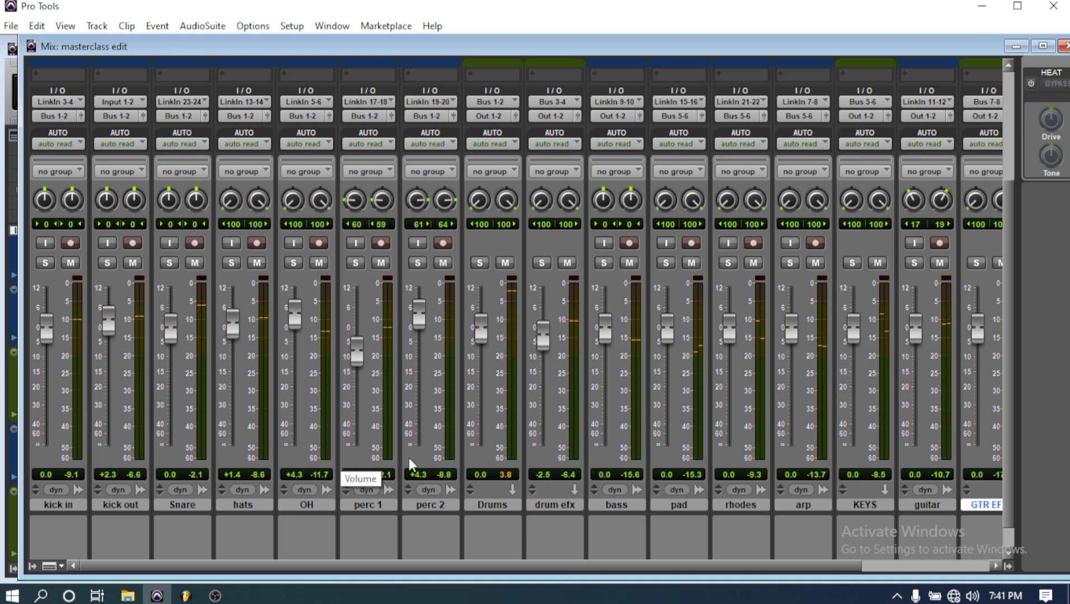
# - Insert the multichannel SSLChannel (stereo) dynamics plug-in in the kick out track's second insert slot
pyautogui.scroll(5, 137, 479)
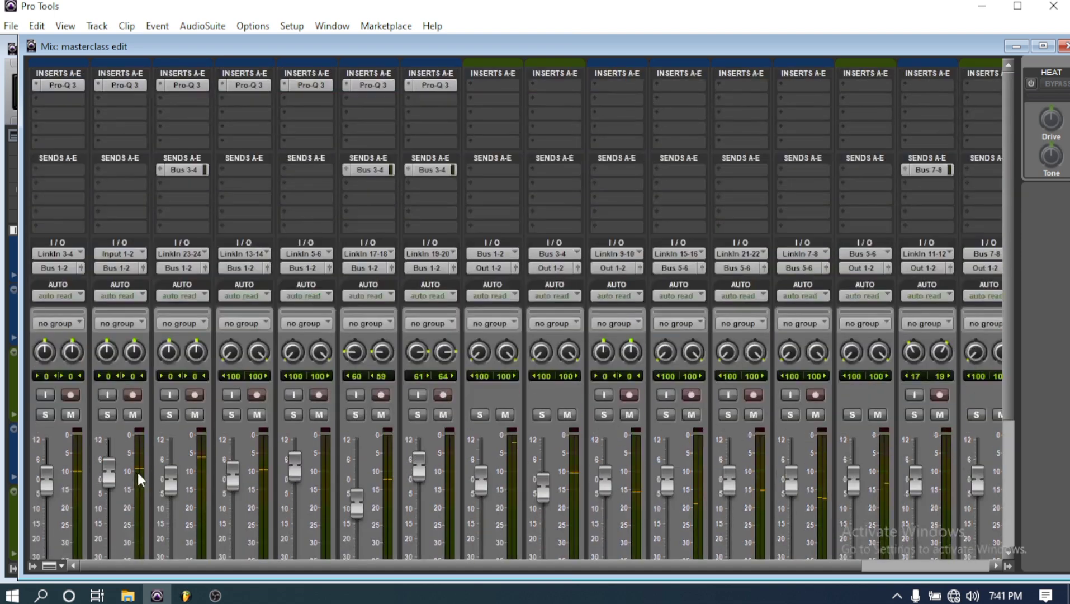
pyautogui.click(124, 100)
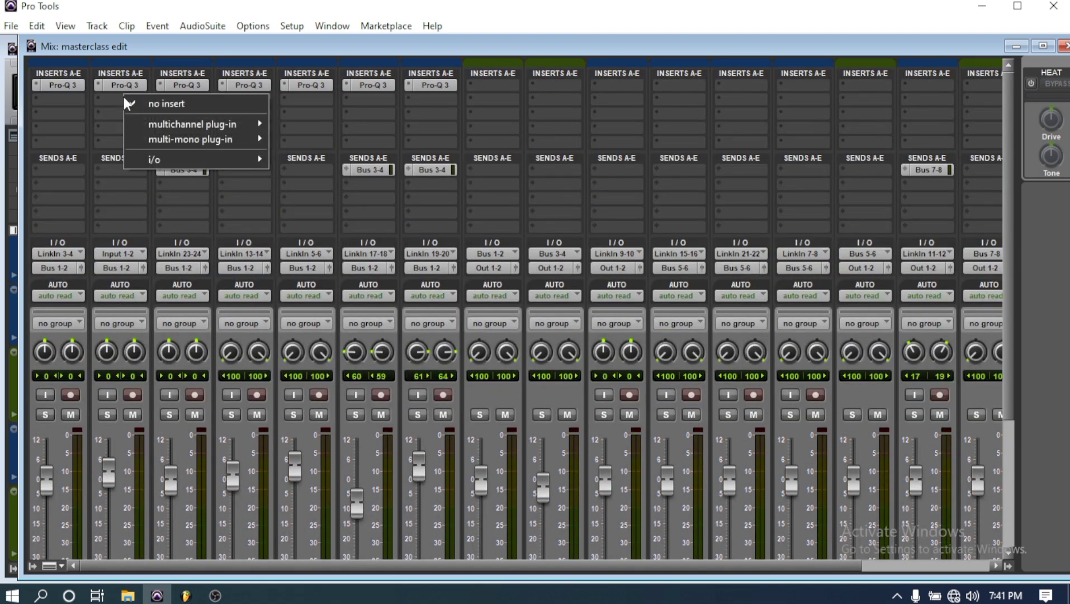
pyautogui.moveTo(199, 124)
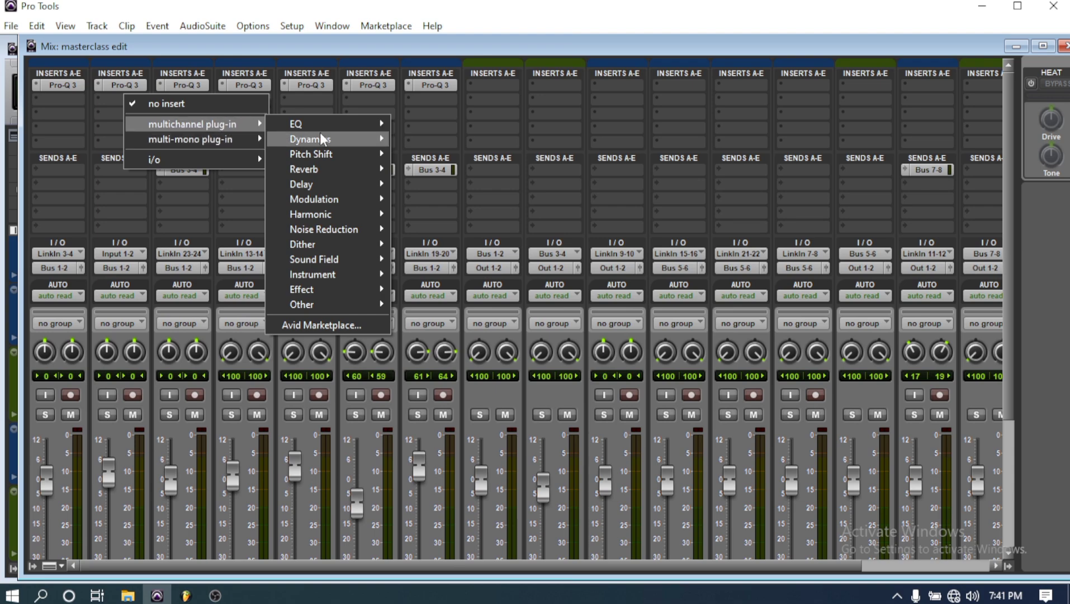
pyautogui.moveTo(321, 137)
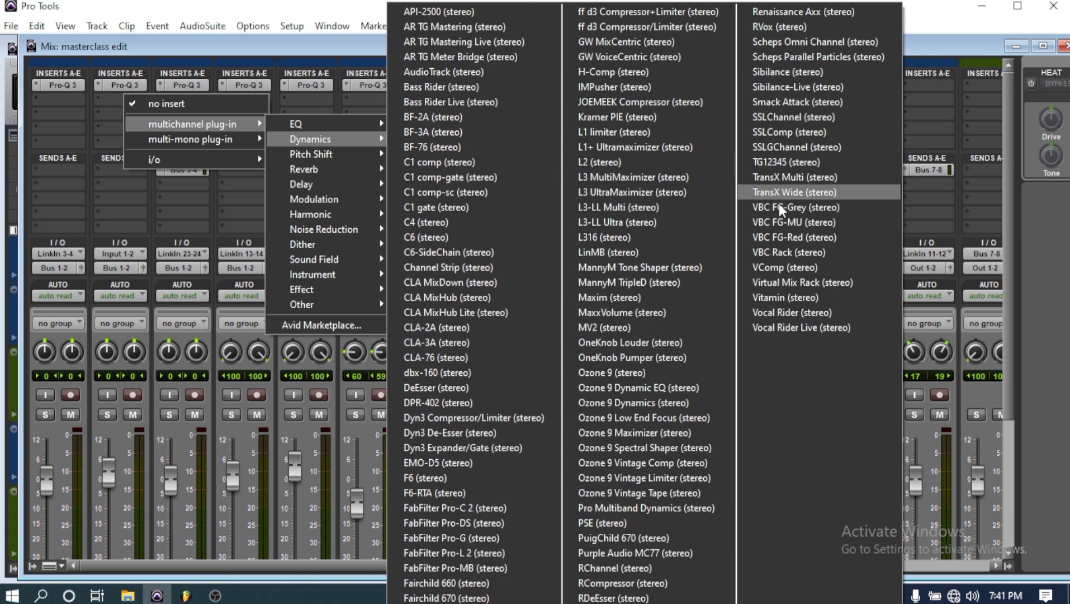
pyautogui.click(803, 120)
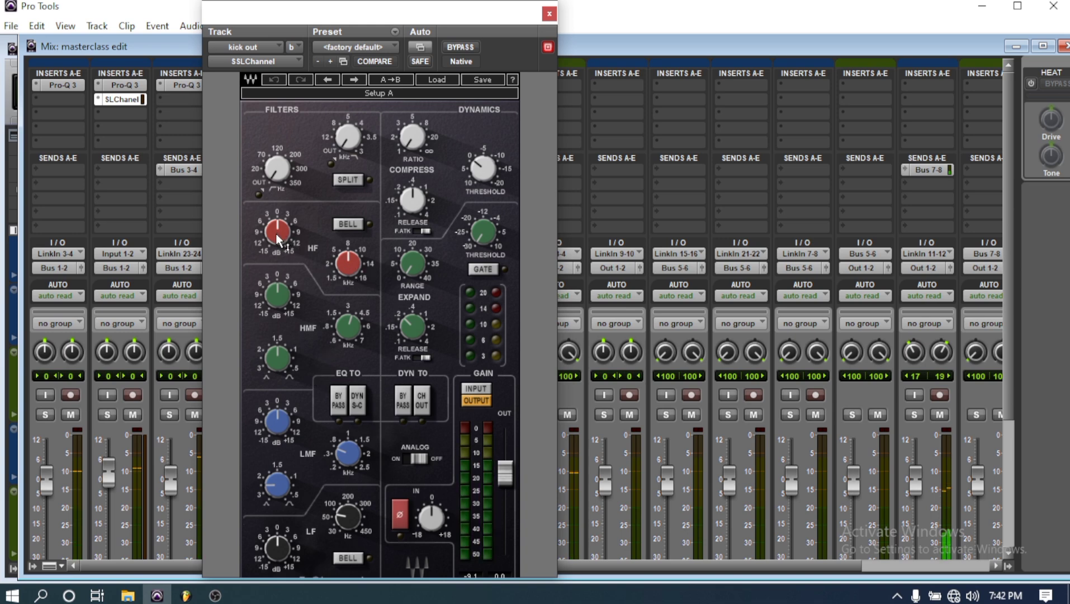
# - In the kick out SSLChannel, boost HF by about 4.2 dB, lower the HMF frequency slightly and cut the LMF and LF gains
pyautogui.moveTo(278, 237); pyautogui.dragTo(276, 237)
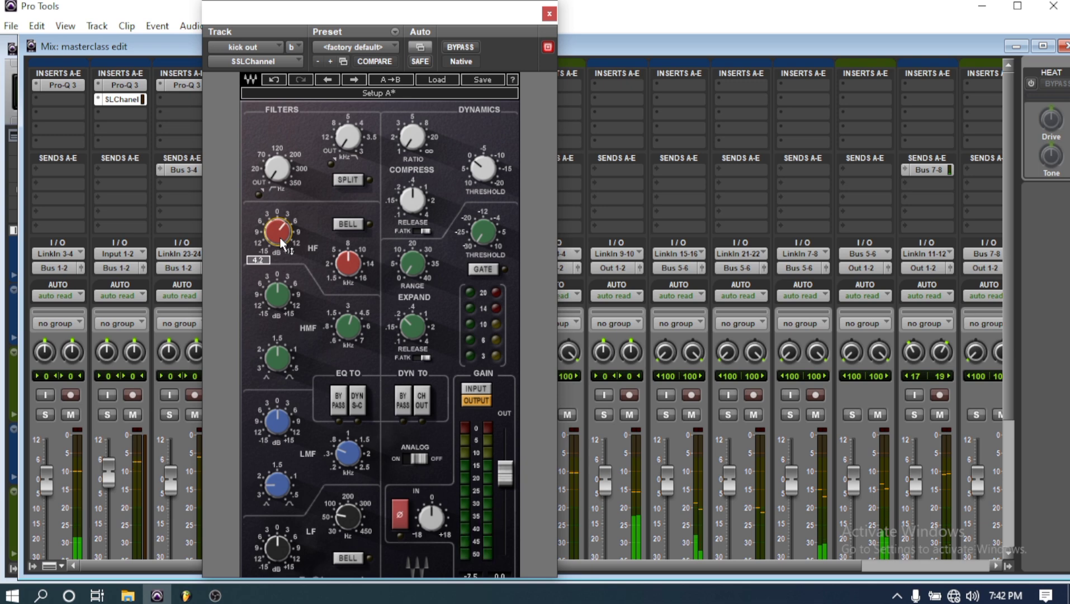
pyautogui.click(348, 330)
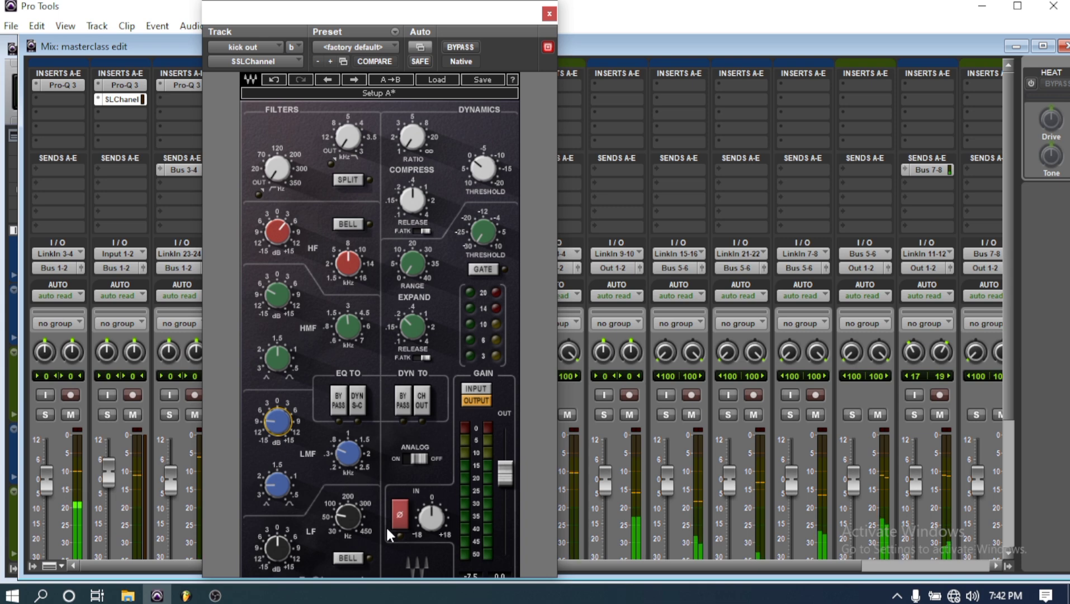
pyautogui.moveTo(337, 528)
pyautogui.moveTo(286, 542); pyautogui.dragTo(285, 556)
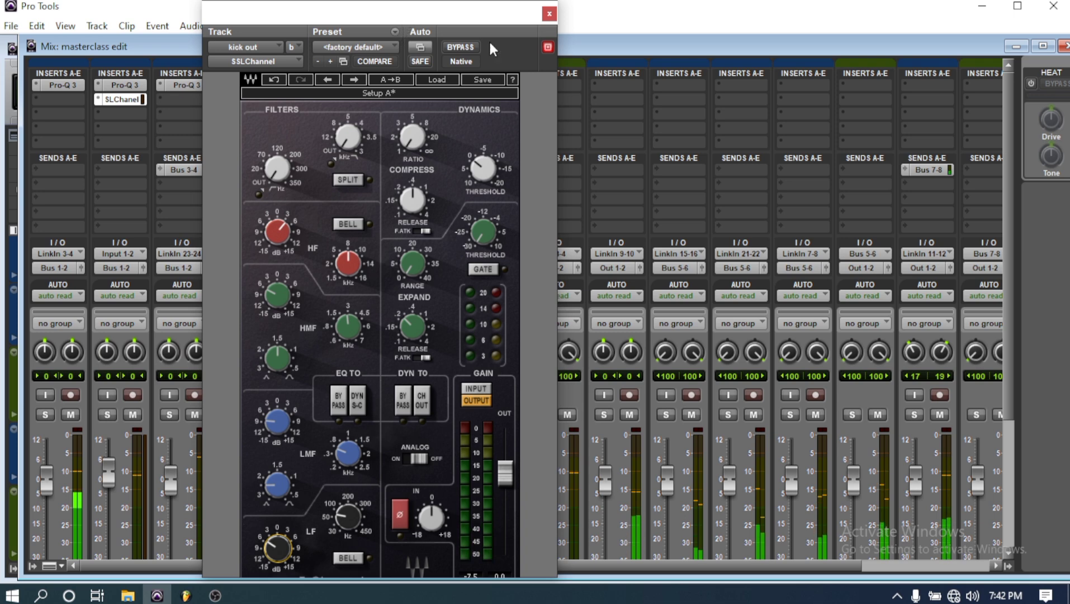
# - Move the SSLChannel window clear of the drum channels and solo the Drums bus and the kick out track
pyautogui.moveTo(446, 9); pyautogui.dragTo(834, 26)
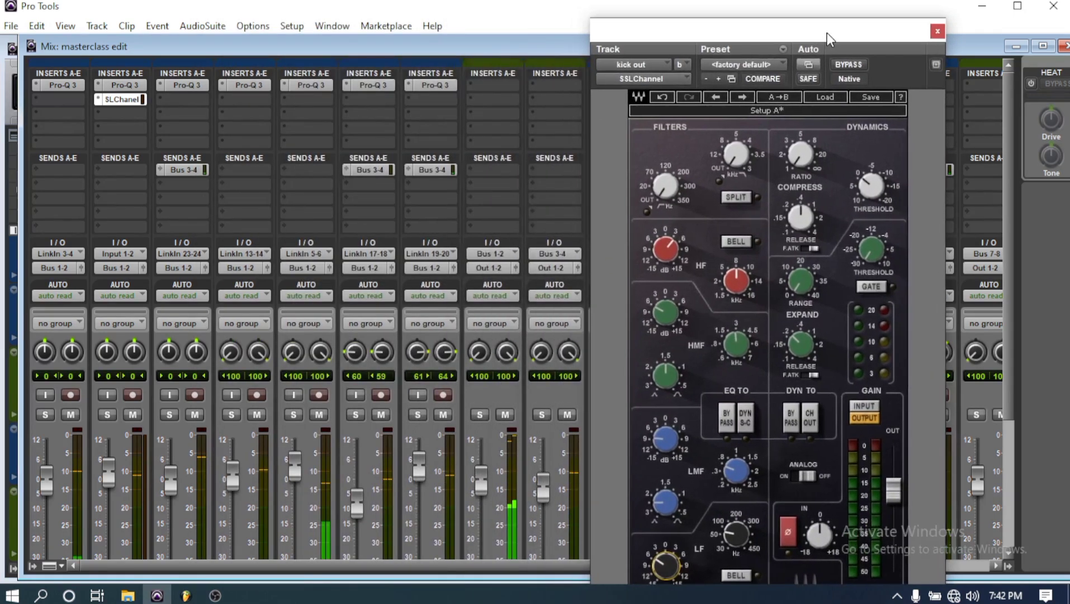
pyautogui.click(479, 415)
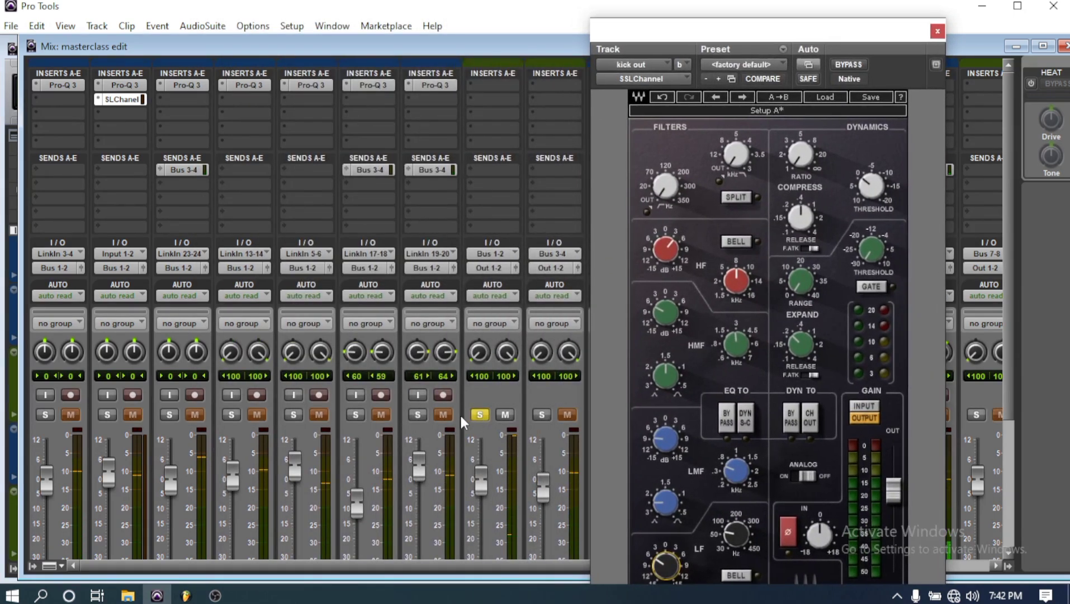
pyautogui.click(106, 415)
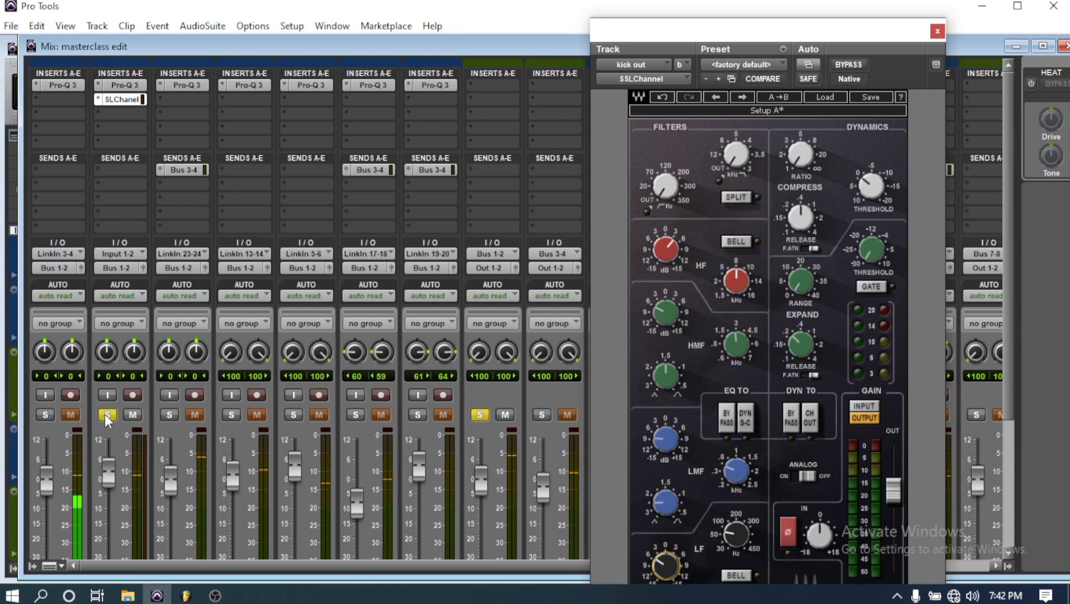
# - Raise the HF gain further in the kick out SSLChannel and close the plug-in window
pyautogui.moveTo(670, 254); pyautogui.dragTo(669, 250)
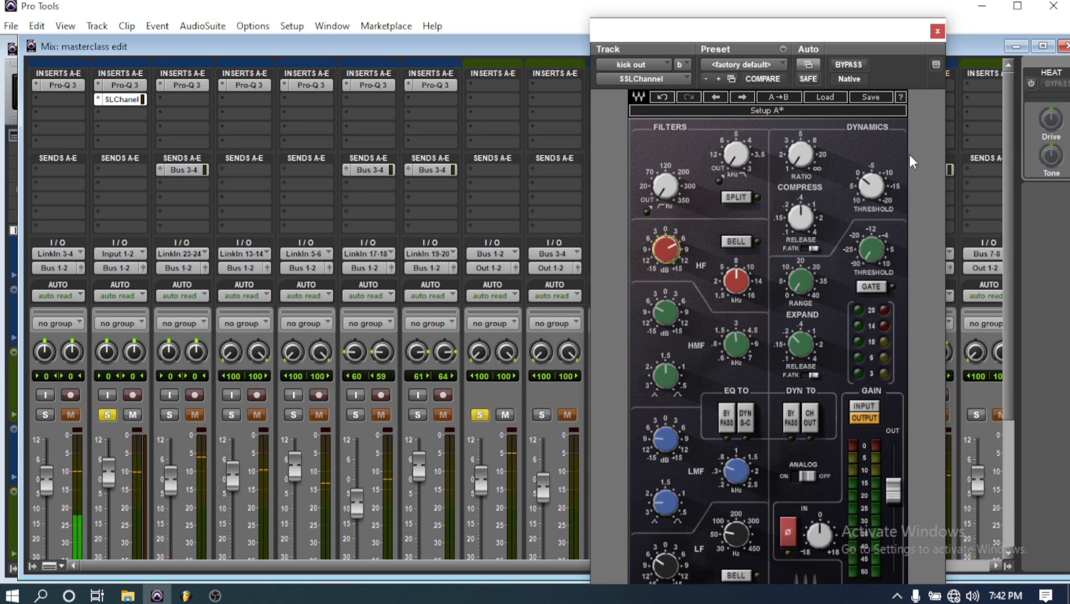
pyautogui.click(938, 32)
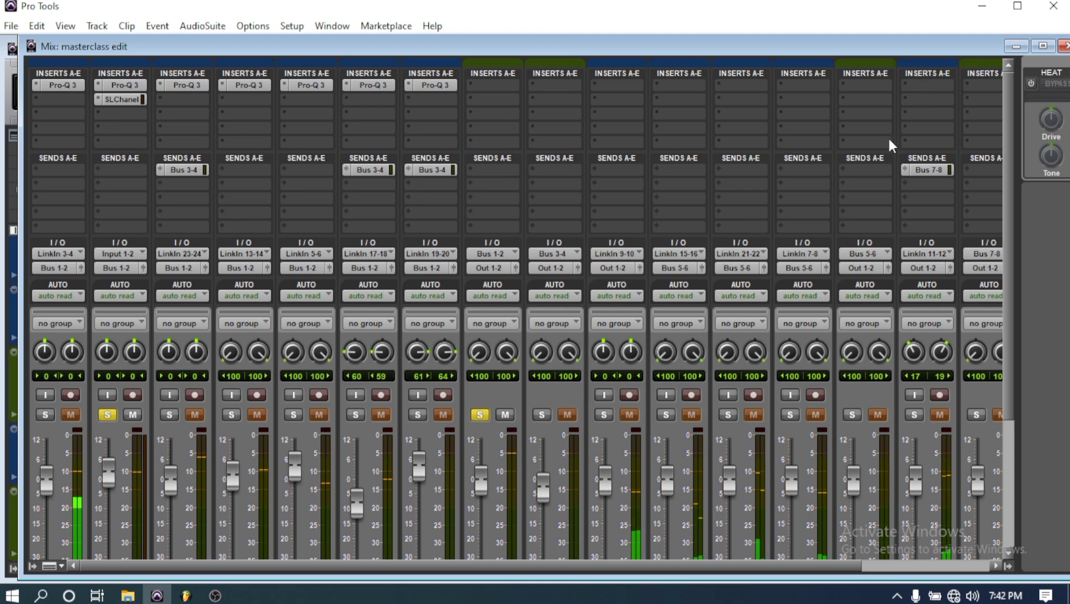
pyautogui.scroll(-3, 676, 216)
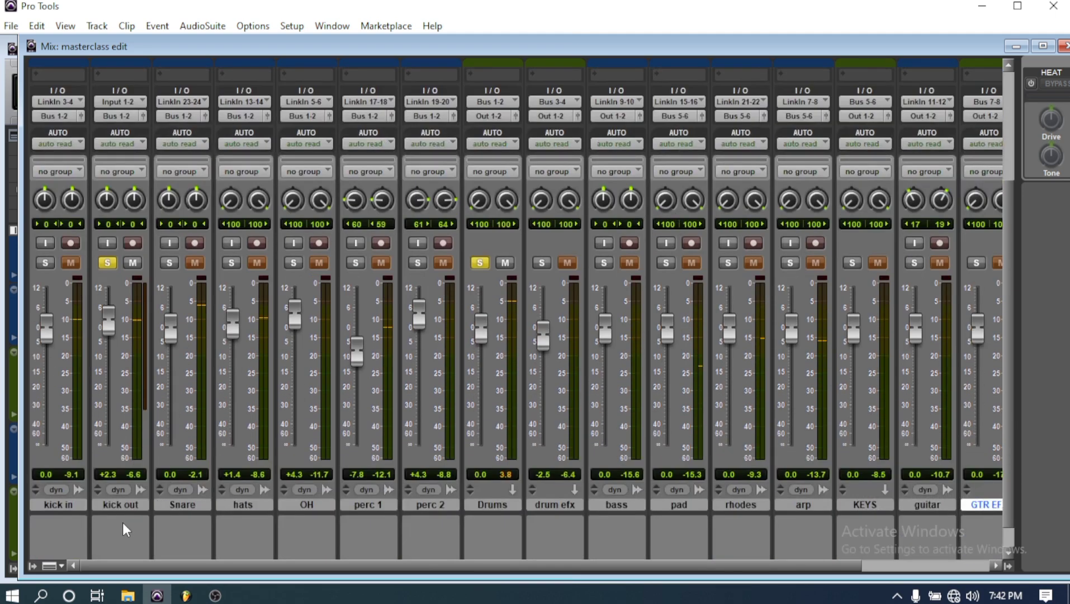
# - Create one new stereo Aux Input track directly after the kick out track
pyautogui.click(45, 29)
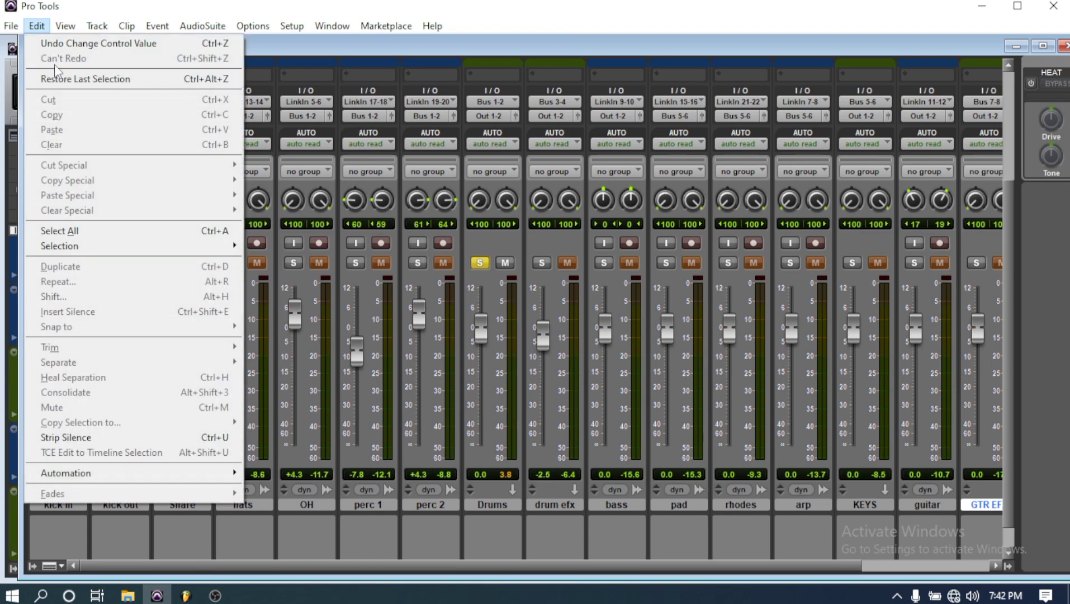
pyautogui.click(579, 21)
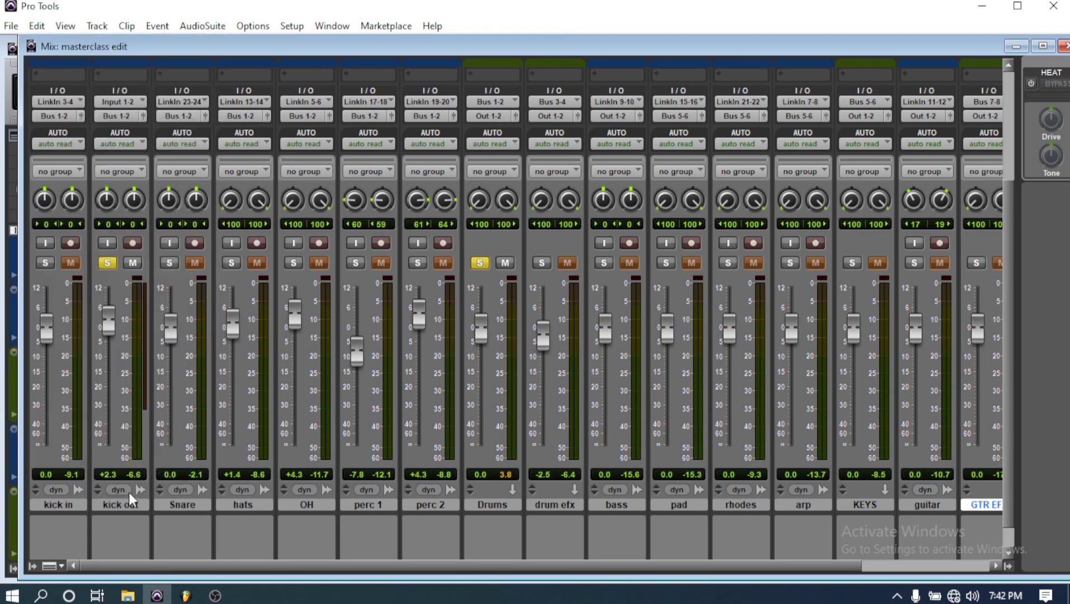
pyautogui.rightClick(131, 507)
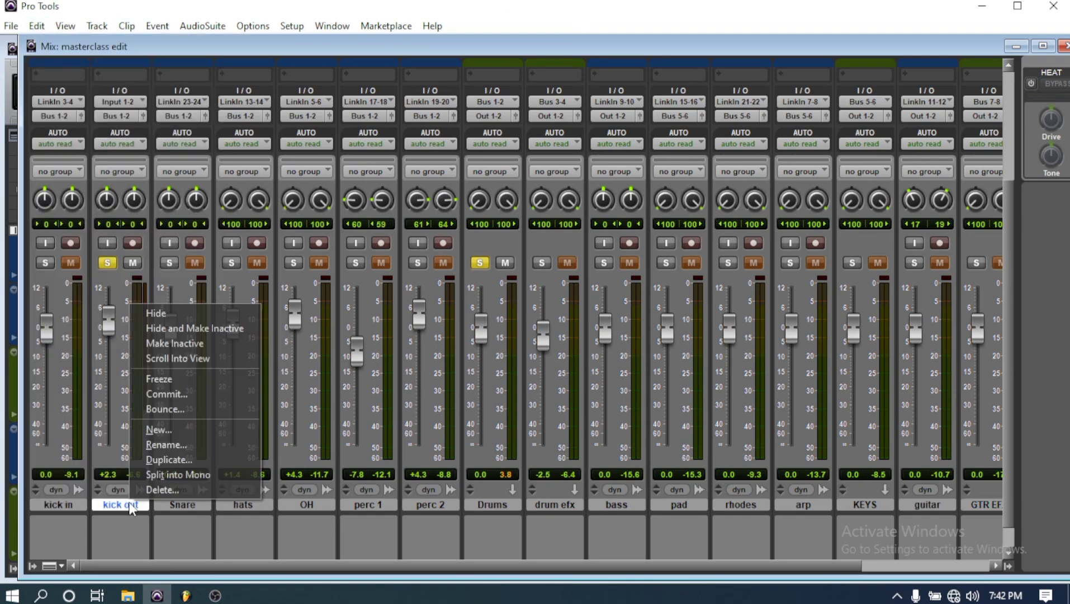
pyautogui.click(169, 431)
pyautogui.click(428, 210)
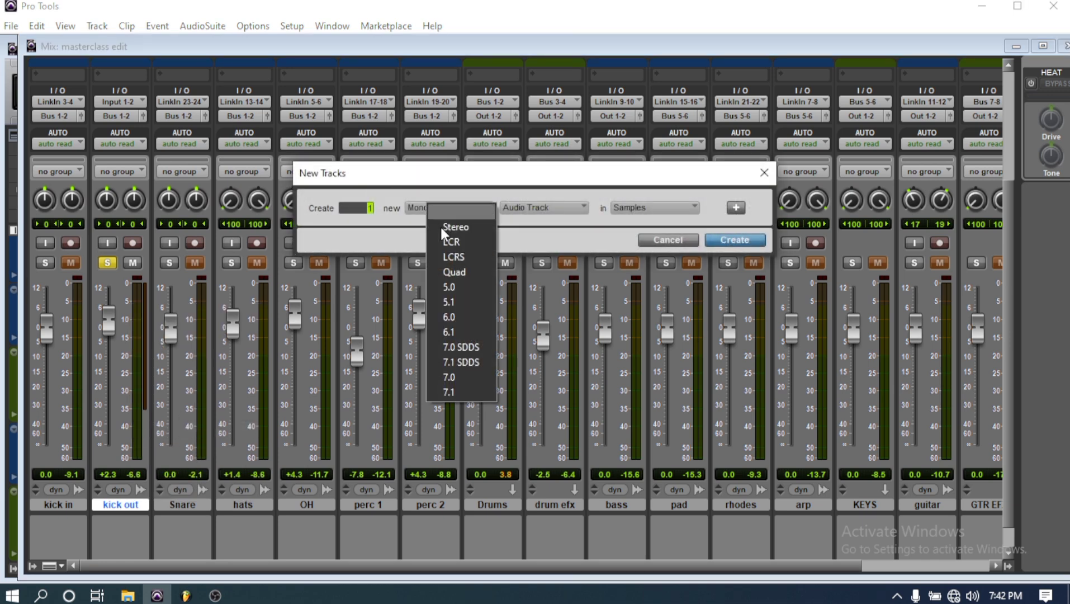
pyautogui.click(454, 228)
pyautogui.click(506, 208)
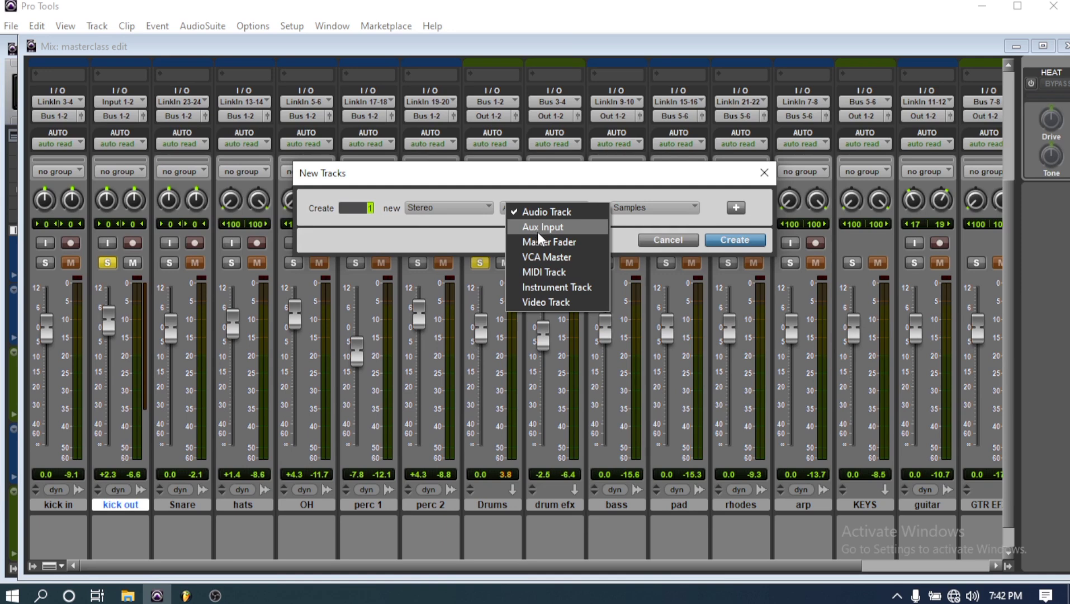
pyautogui.click(537, 231)
pyautogui.click(728, 241)
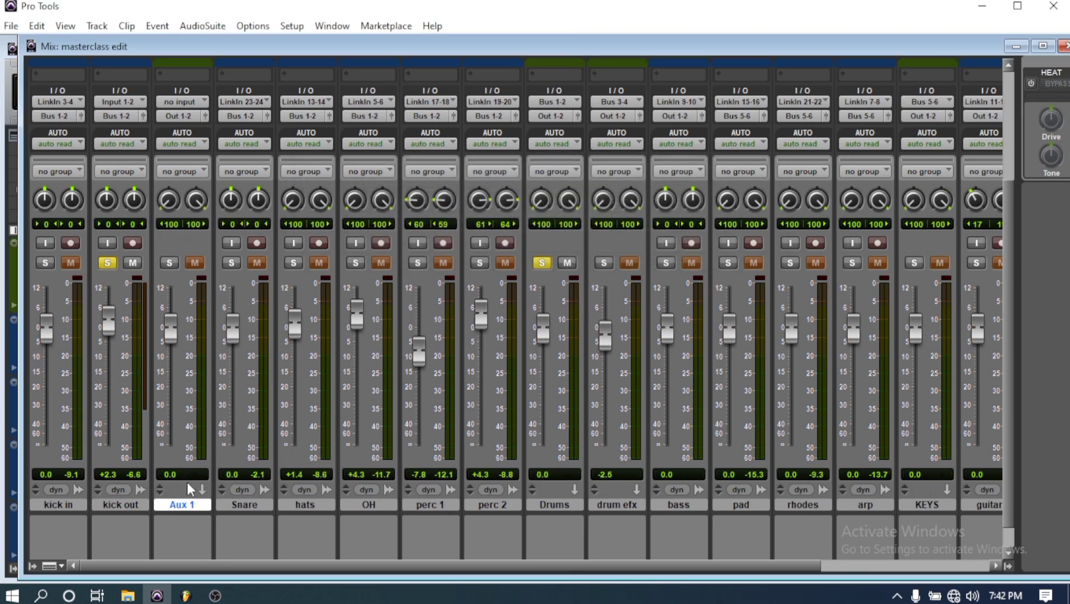
# - Rename the new aux track as KICK
pyautogui.doubleClick(181, 507)
pyautogui.write('KIC')
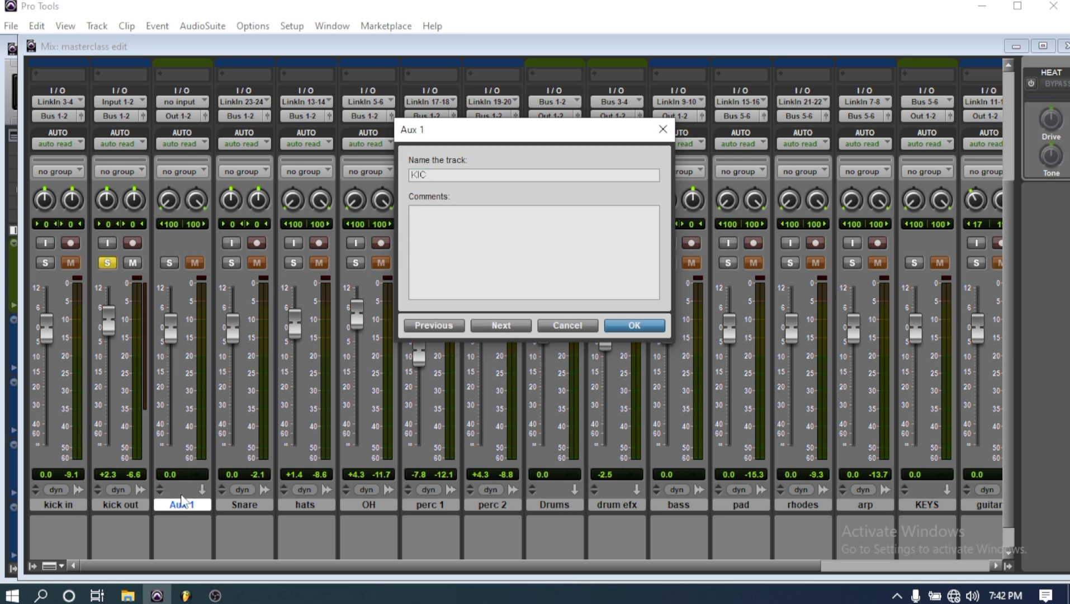
pyautogui.write('K')
pyautogui.press('Return')
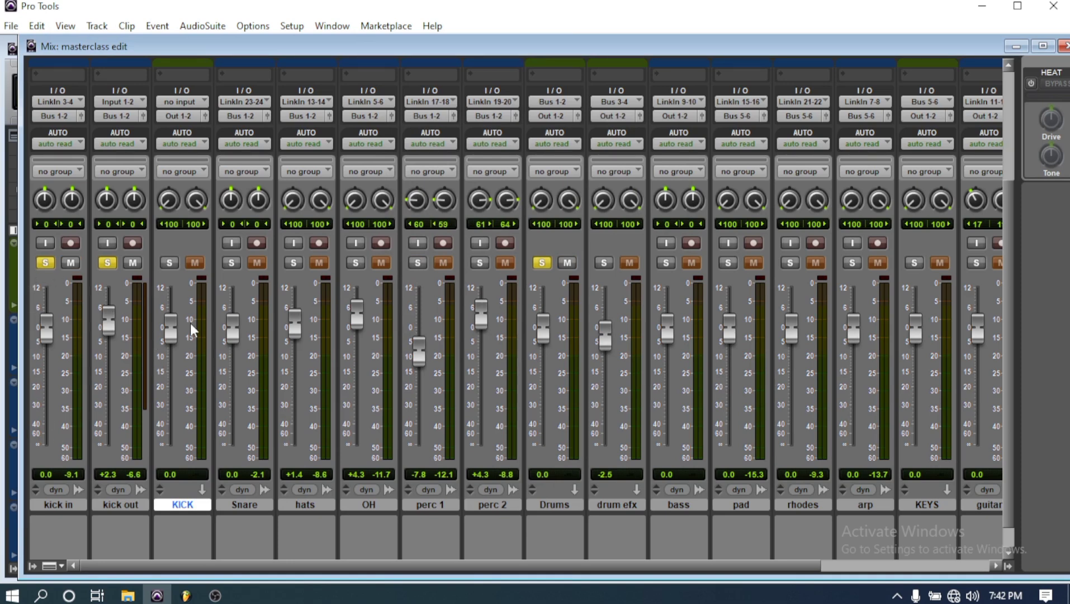
# - Set the KICK aux track's input to Bus 9-10
pyautogui.click(184, 102)
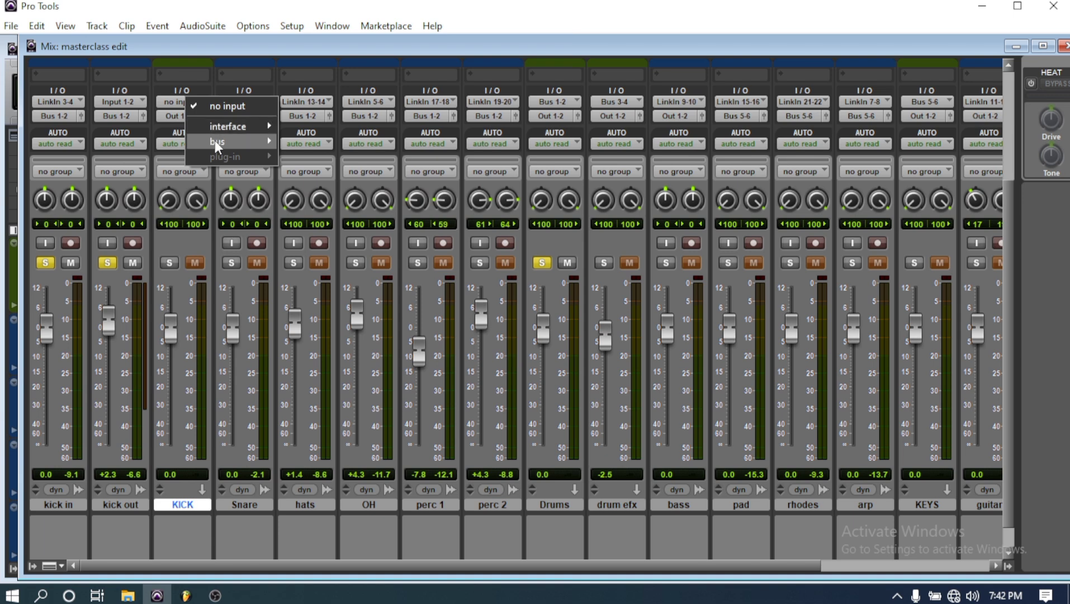
pyautogui.moveTo(214, 141)
pyautogui.click(321, 200)
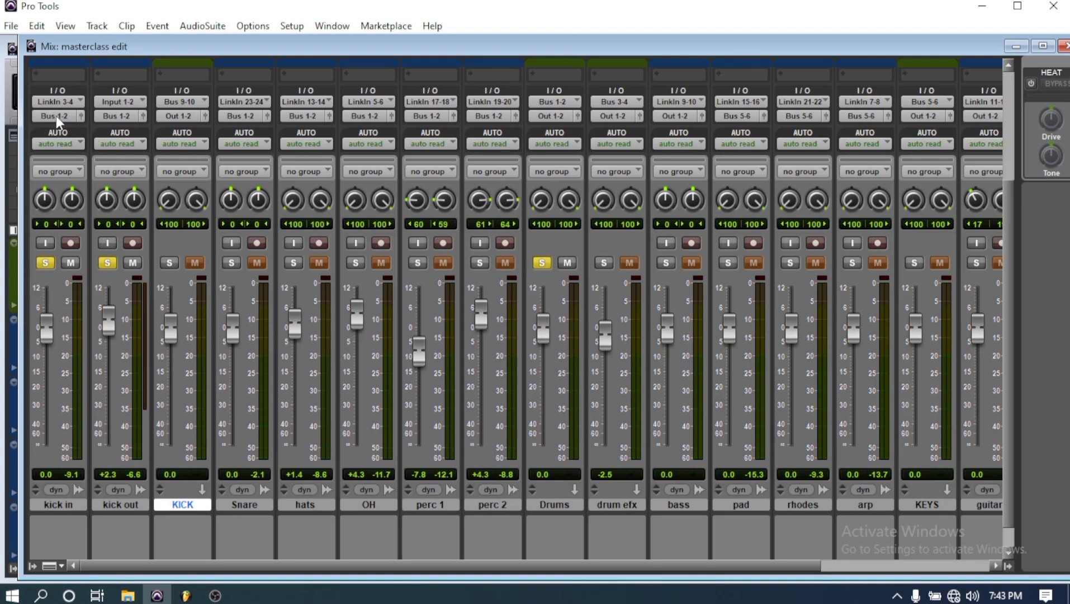
# - Route the outputs of the kick in and kick out tracks to Bus 9-10 (Stereo)
pyautogui.click(58, 117)
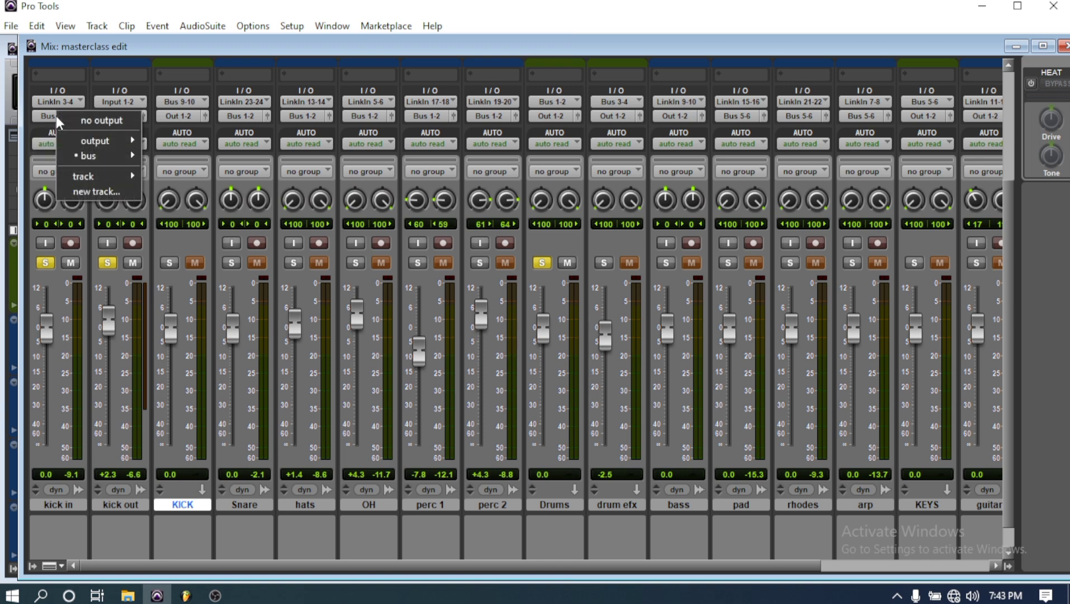
pyautogui.moveTo(98, 154)
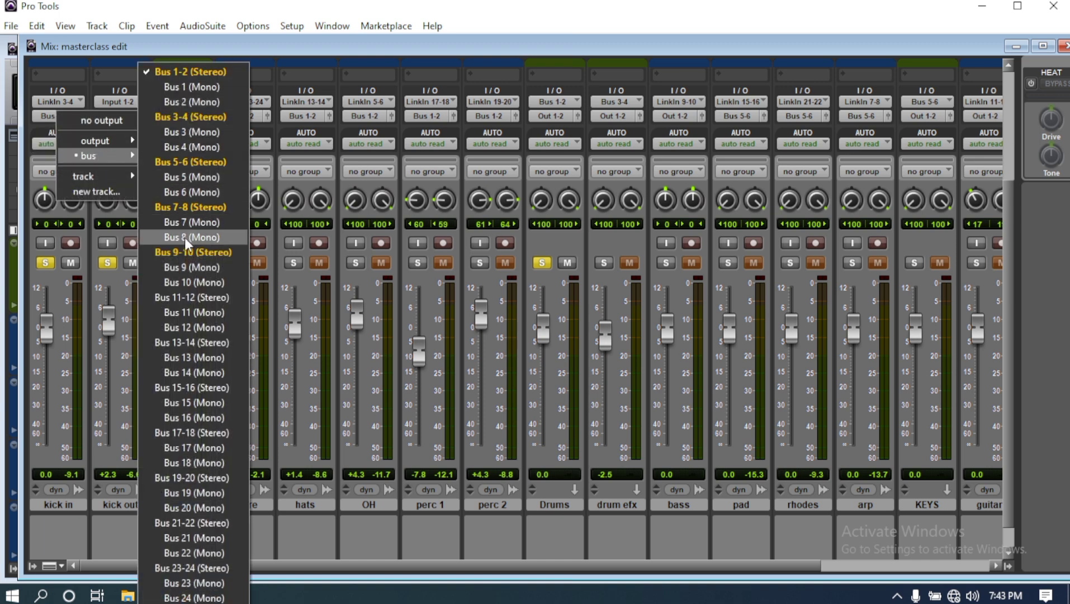
pyautogui.click(185, 252)
pyautogui.click(116, 117)
pyautogui.moveTo(159, 151)
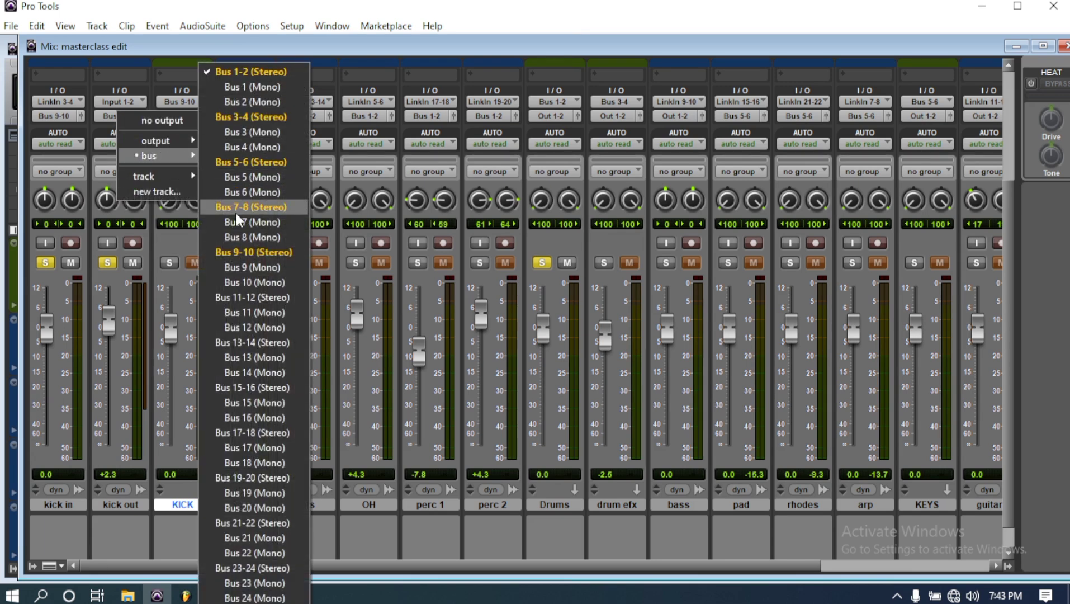
pyautogui.click(250, 249)
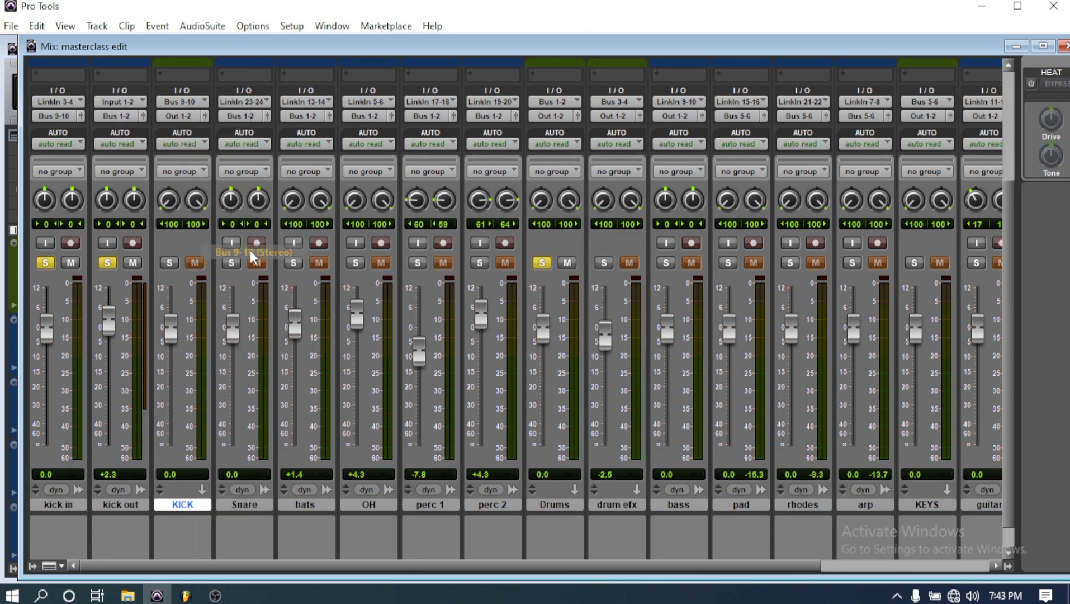
# - Route the KICK aux track's output to Bus 1-2 (Stereo) and solo the track
pyautogui.click(175, 115)
pyautogui.moveTo(208, 155)
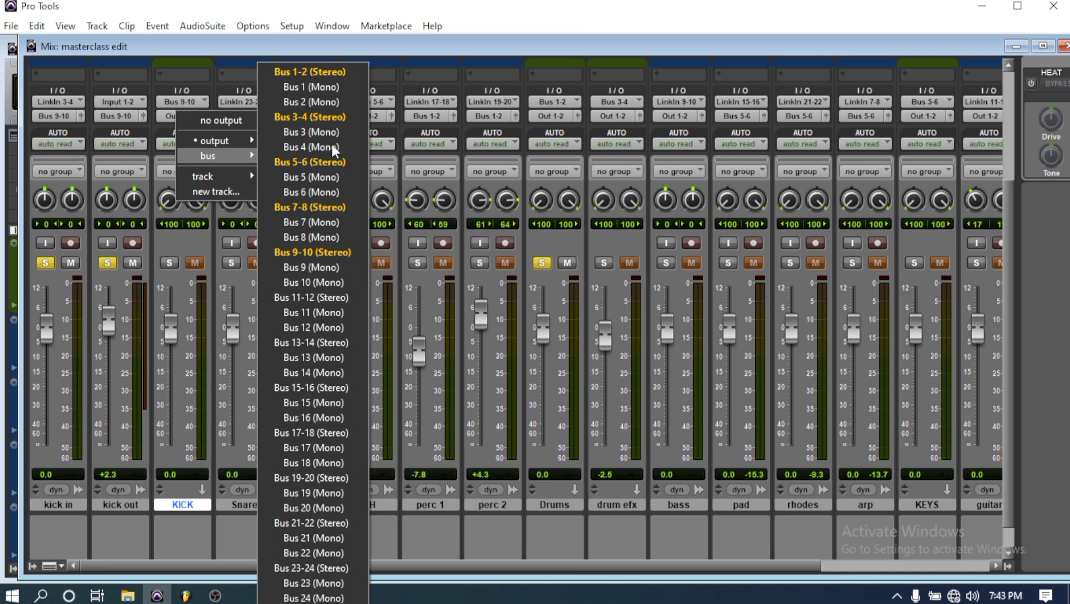
pyautogui.click(297, 76)
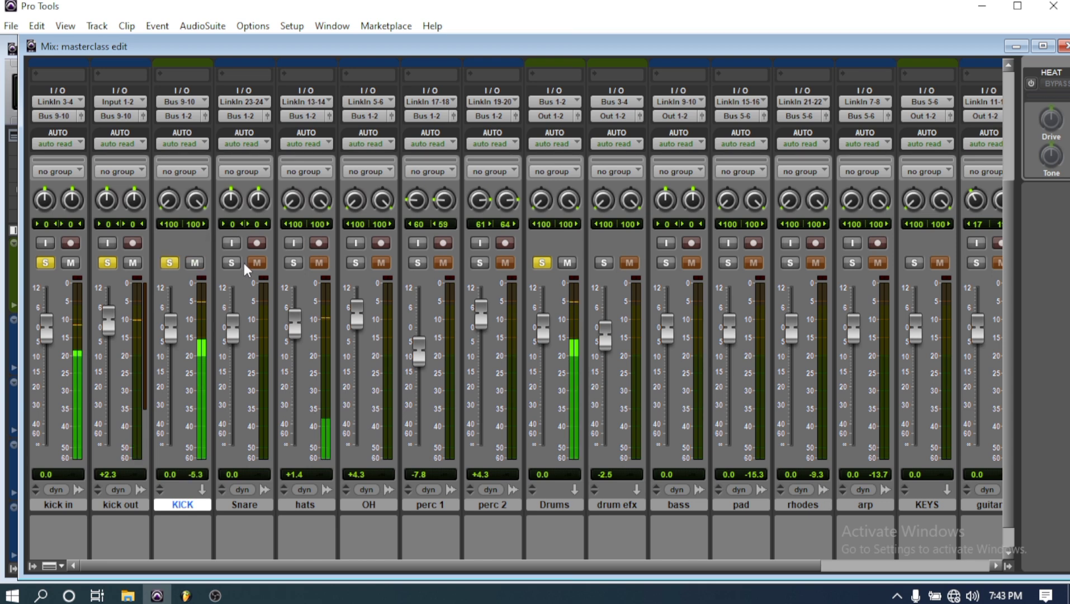
pyautogui.click(170, 261)
pyautogui.click(171, 261)
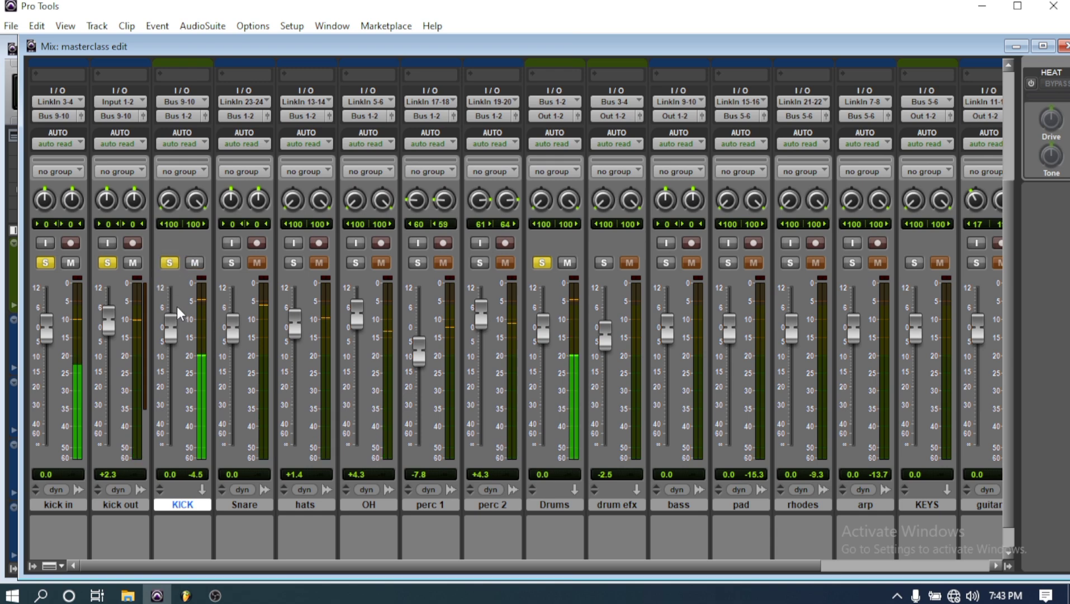
# - Insert the multichannel CLA Drums (stereo) effect plug-in in the KICK track's first insert slot
pyautogui.scroll(3, 183, 332)
pyautogui.scroll(1, 182, 329)
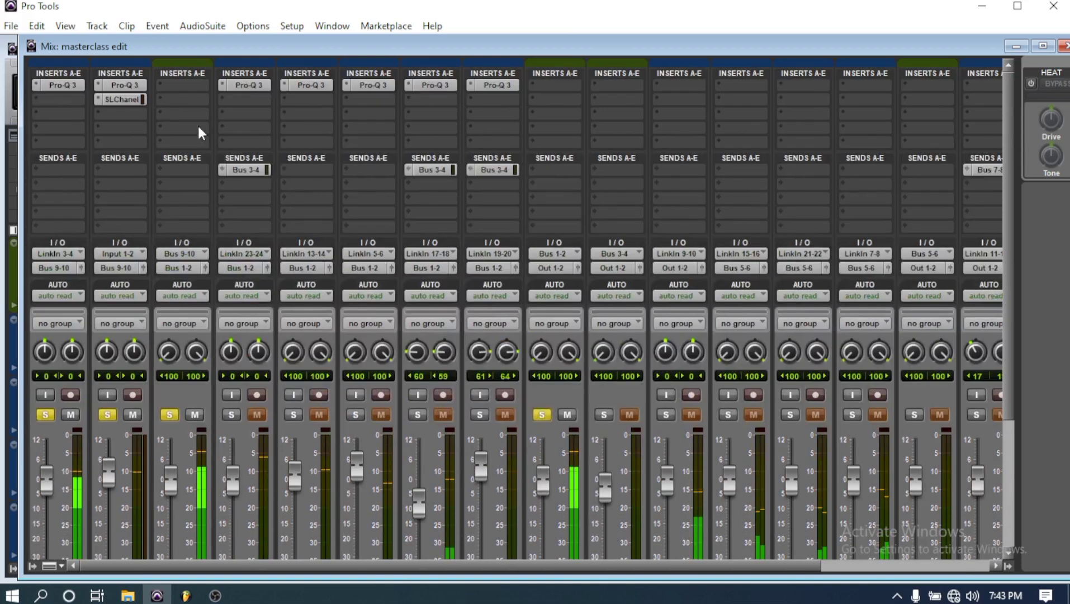
pyautogui.click(178, 84)
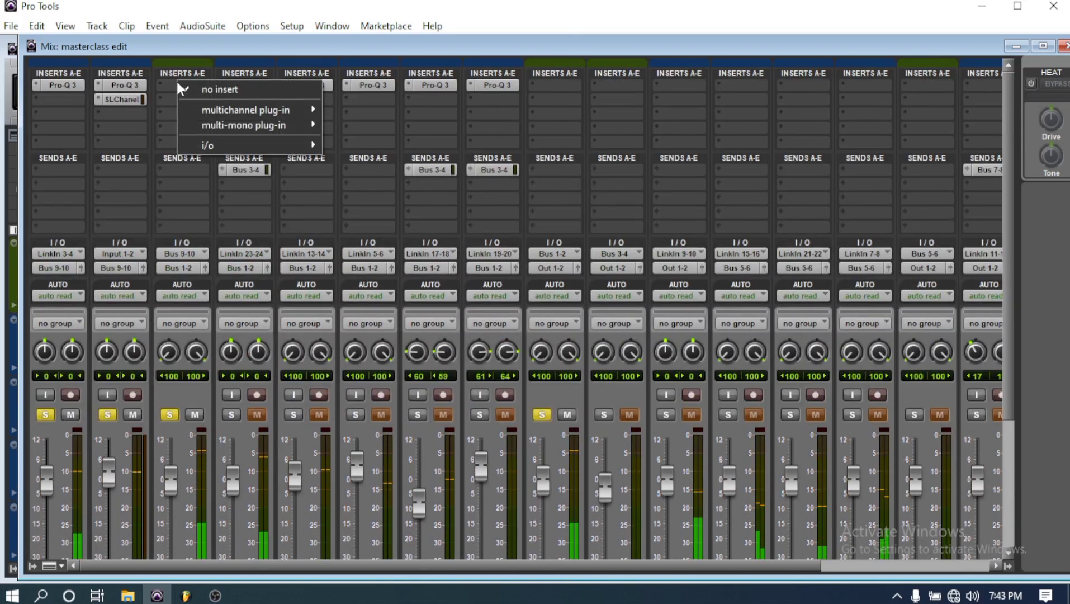
pyautogui.click(435, 69)
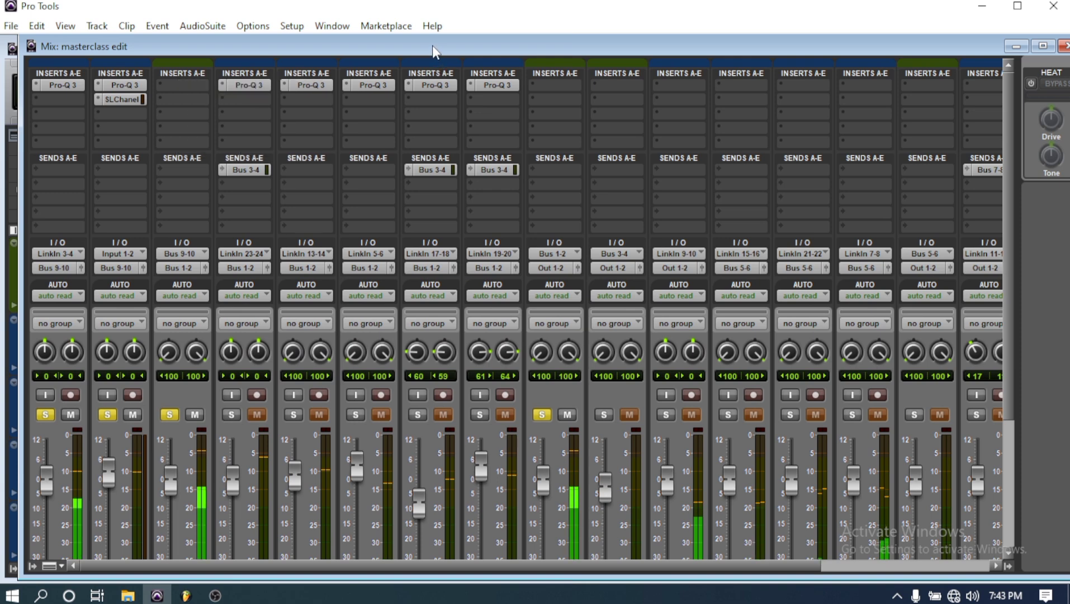
pyautogui.click(191, 84)
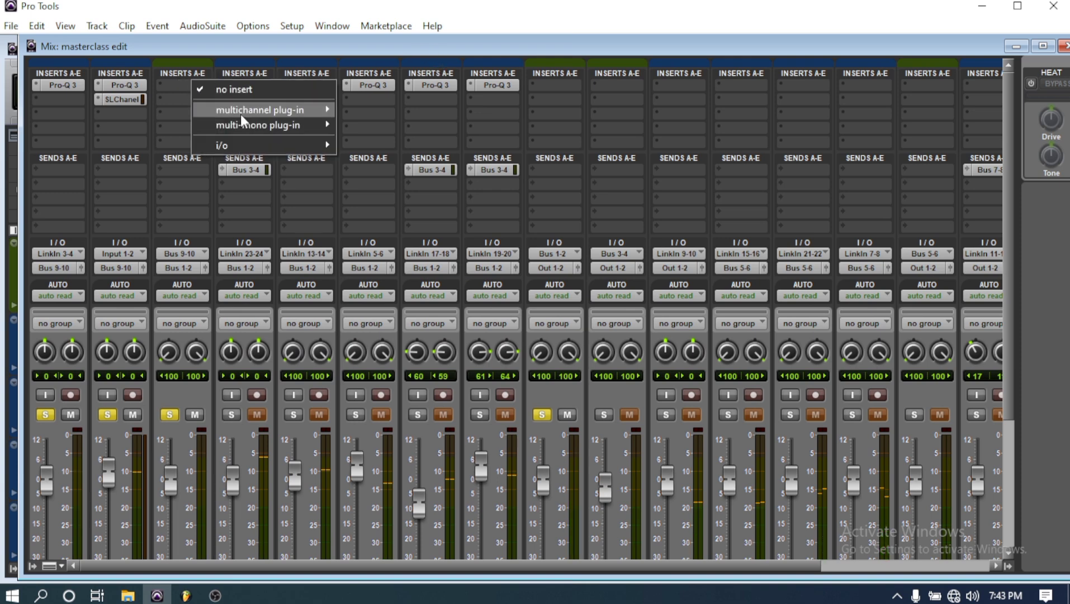
pyautogui.moveTo(248, 110)
pyautogui.moveTo(363, 111)
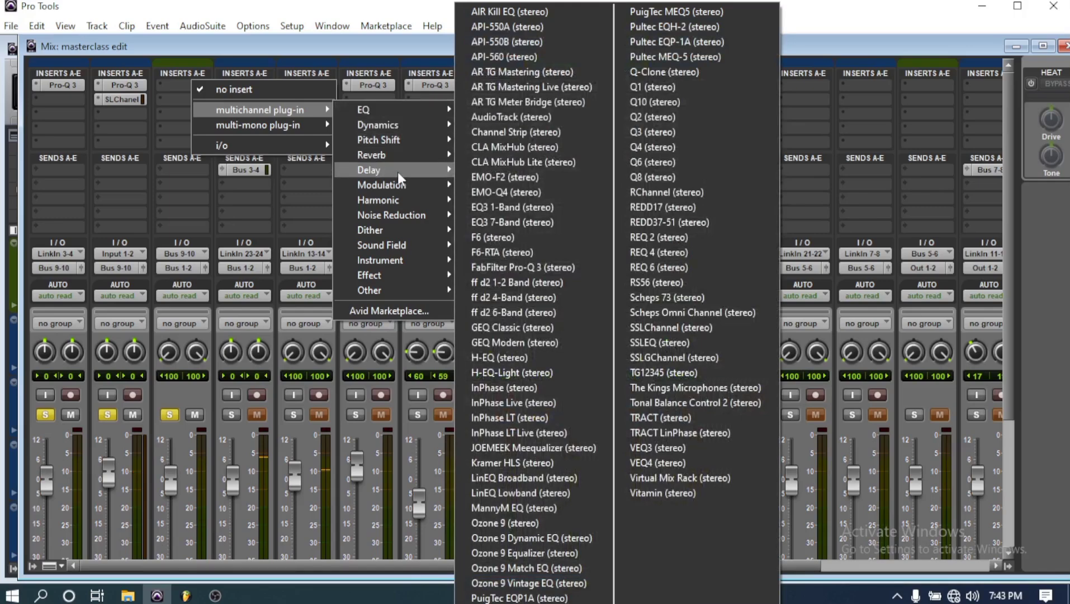
pyautogui.moveTo(414, 274)
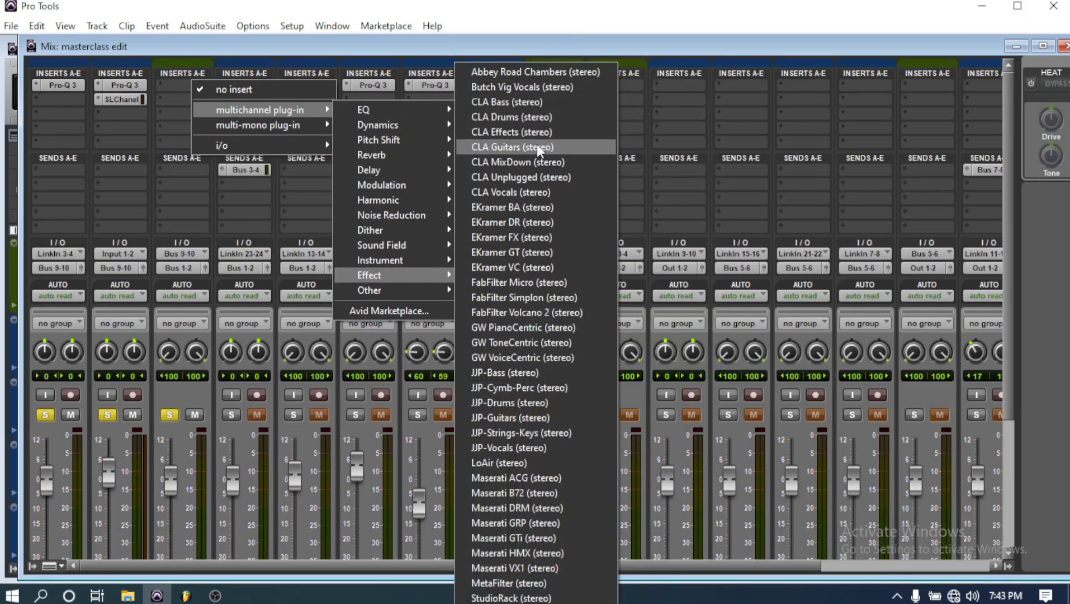
pyautogui.click(537, 120)
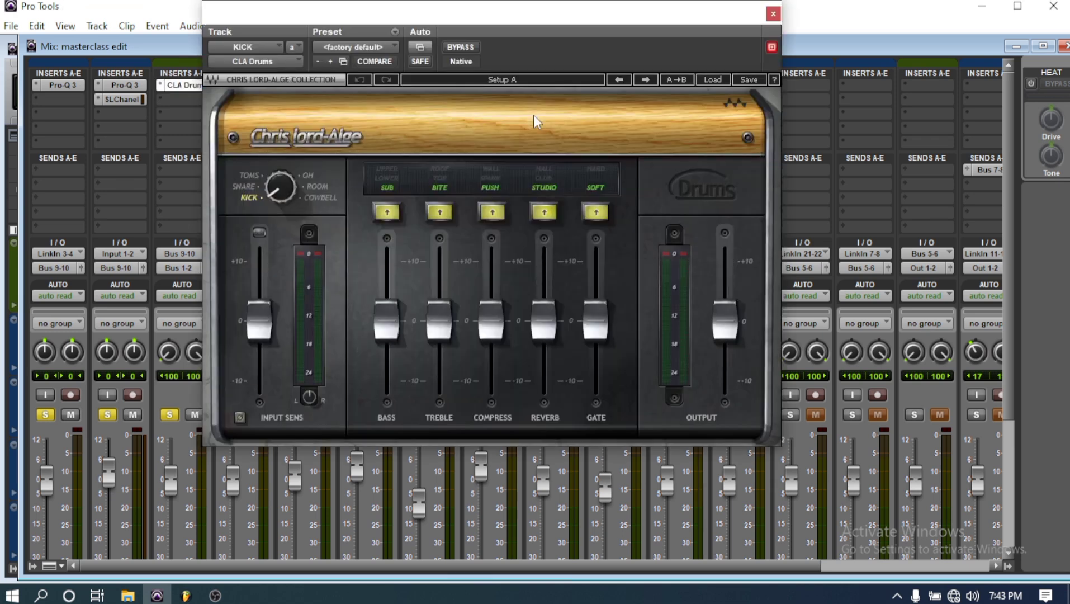
# - During playback, load the Kick - Start Me Up preset in CLA Drums, nudge its Treble fader and close the plug-in
pyautogui.press('space')
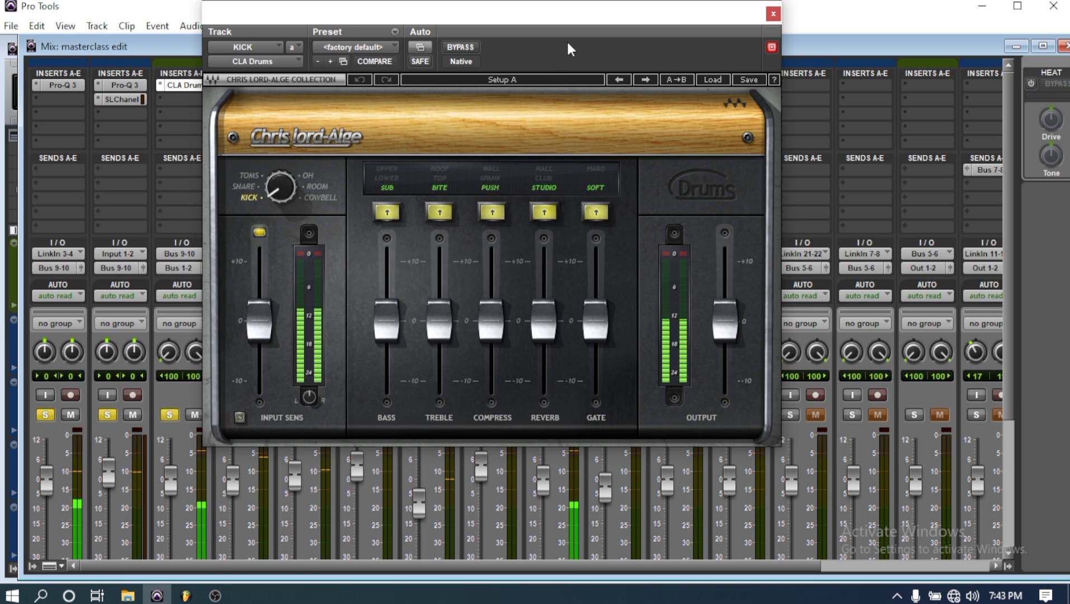
pyautogui.click(713, 79)
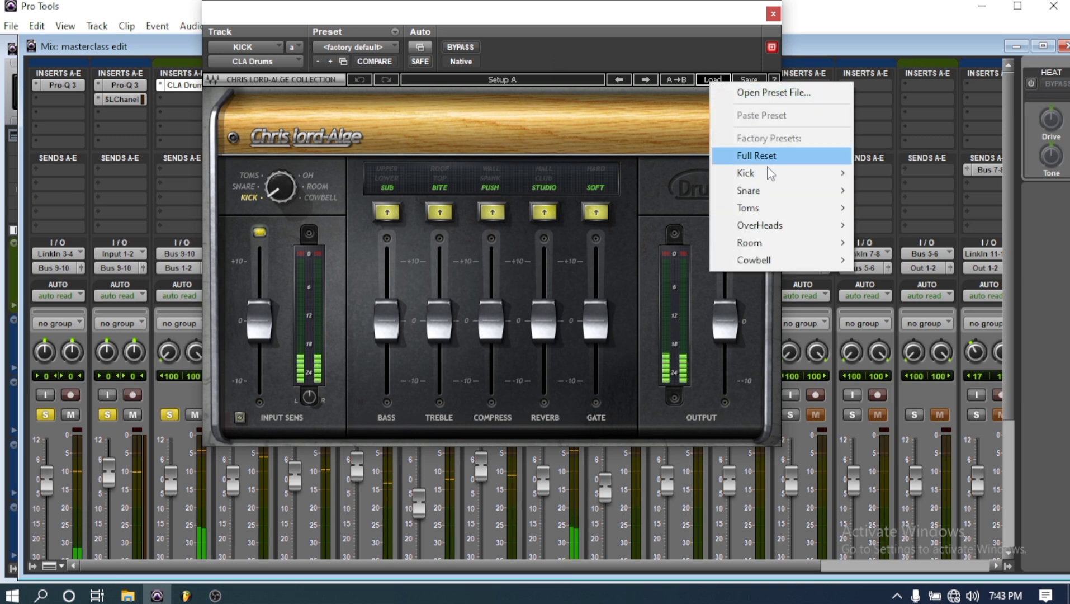
pyautogui.moveTo(770, 174)
pyautogui.click(895, 174)
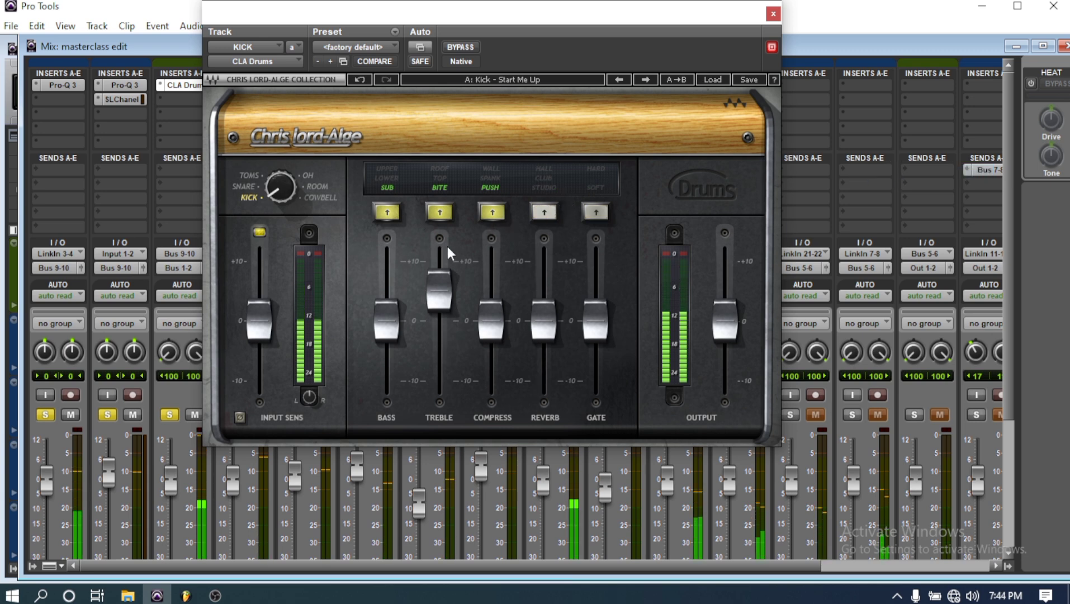
pyautogui.moveTo(434, 274); pyautogui.dragTo(434, 273)
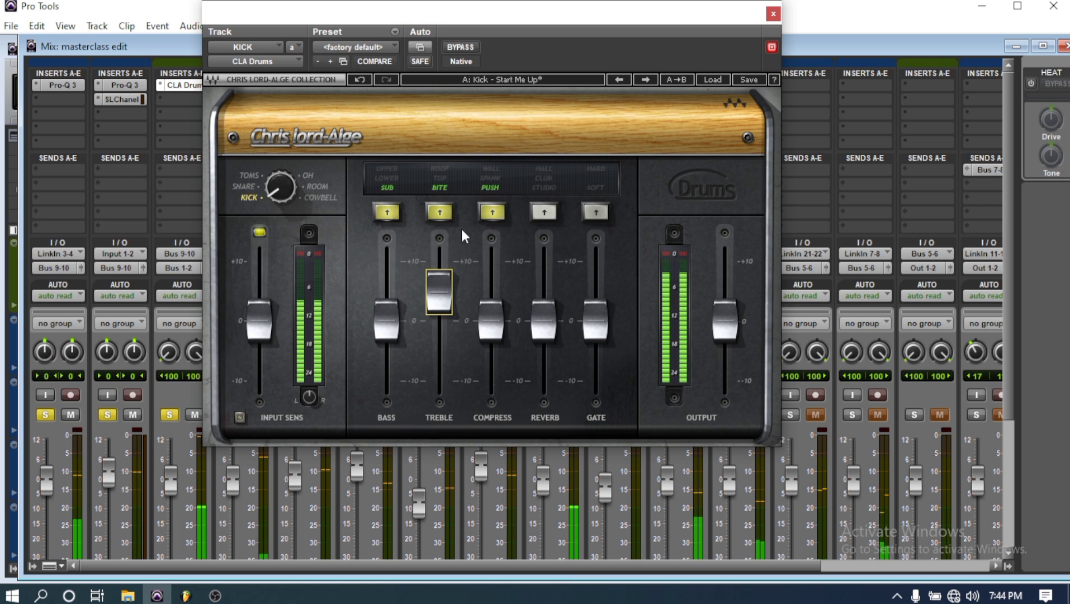
pyautogui.click(773, 14)
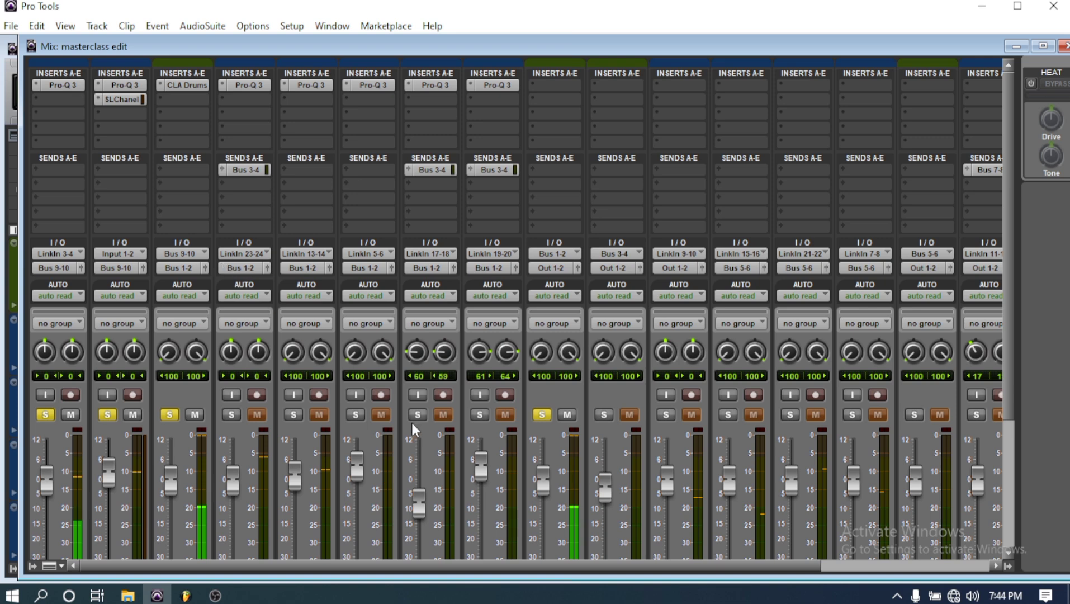
# - Clear the solos on the Drums, KICK, kick out and kick in tracks, and save the session
pyautogui.click(545, 417)
pyautogui.click(167, 413)
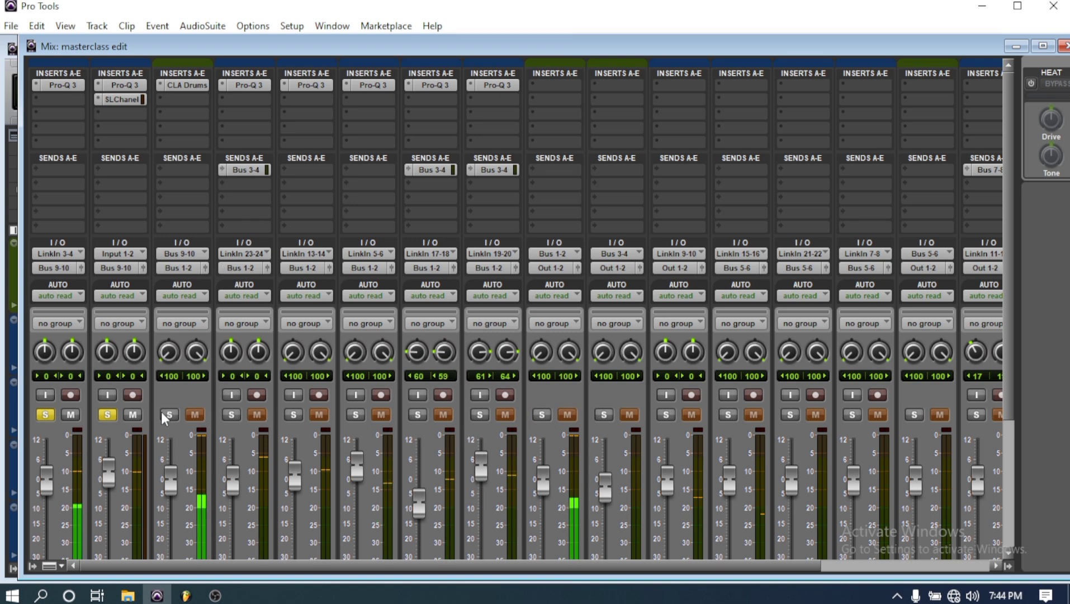
pyautogui.click(107, 414)
pyautogui.click(45, 415)
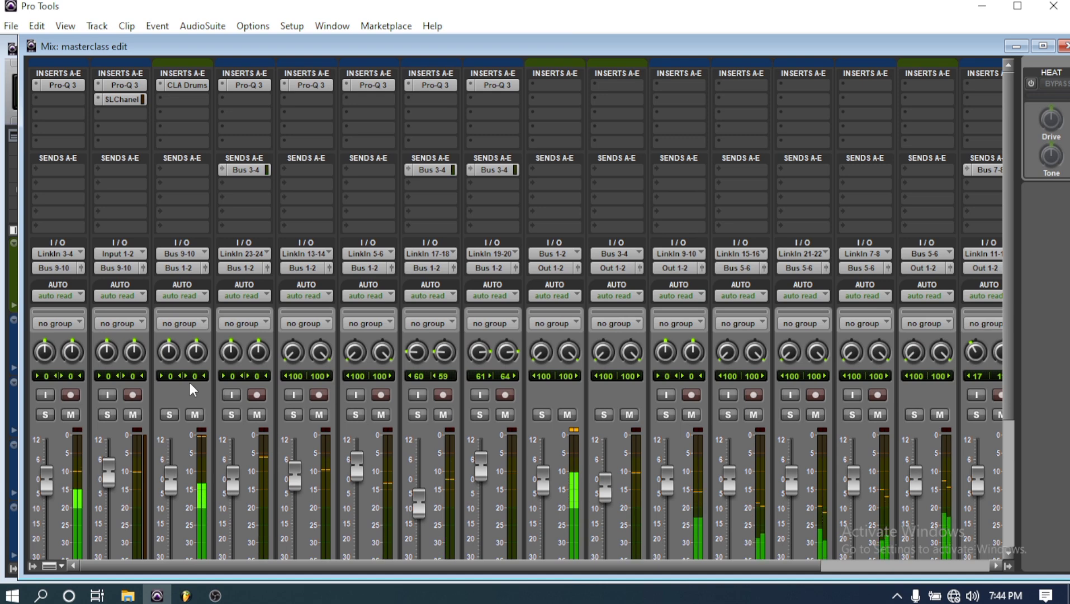
pyautogui.click(11, 26)
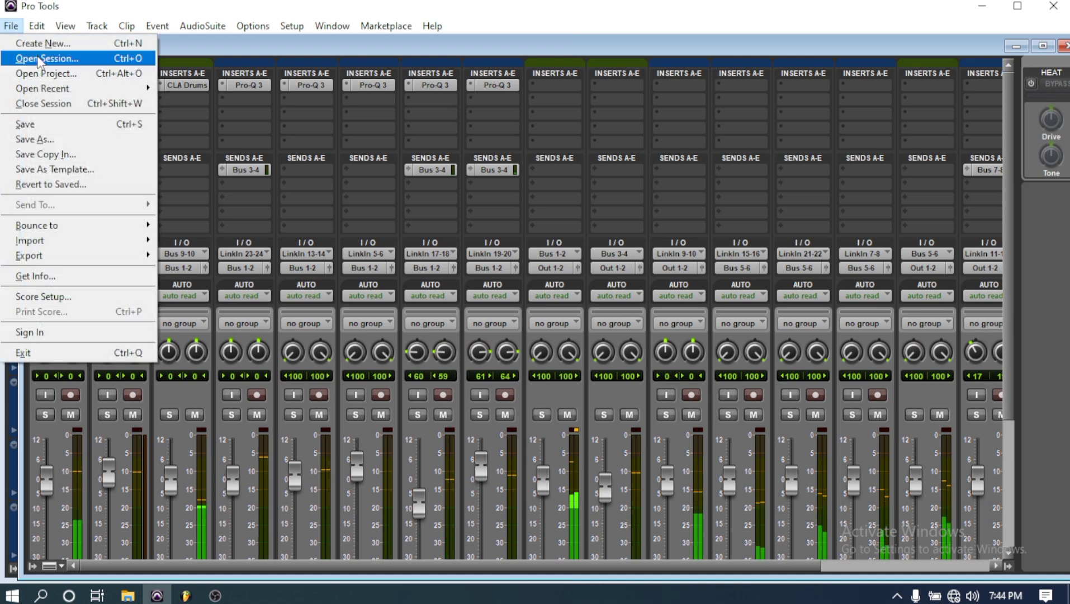
pyautogui.click(79, 124)
# - Raise the KICK aux fader slightly and lower the kick in and kick out faders to balance the kick
pyautogui.moveTo(174, 482); pyautogui.dragTo(175, 466)
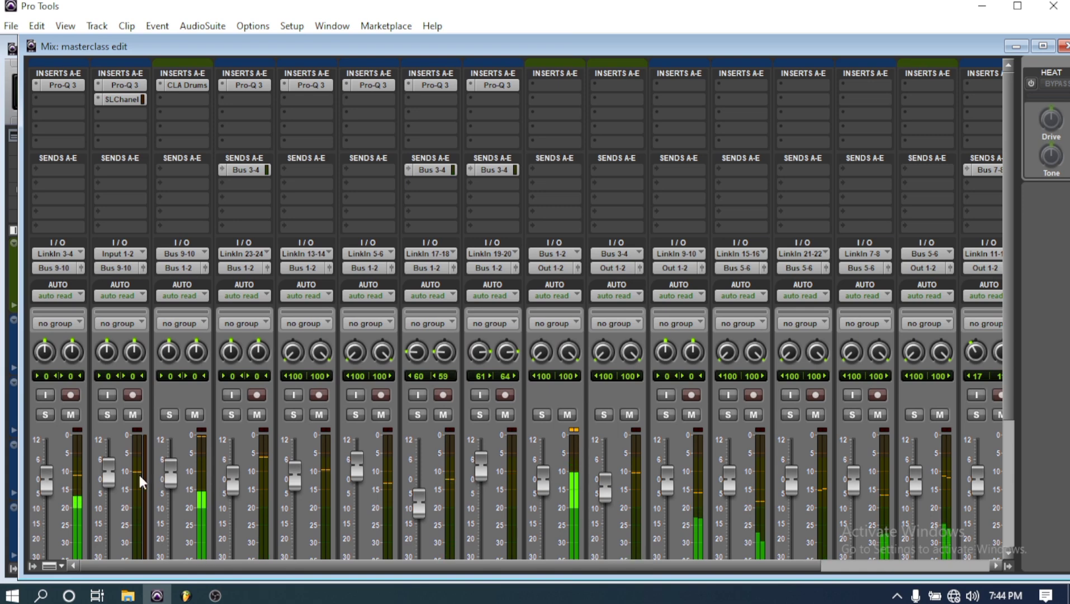
pyautogui.moveTo(50, 486); pyautogui.dragTo(108, 482)
pyautogui.moveTo(173, 480); pyautogui.dragTo(169, 469)
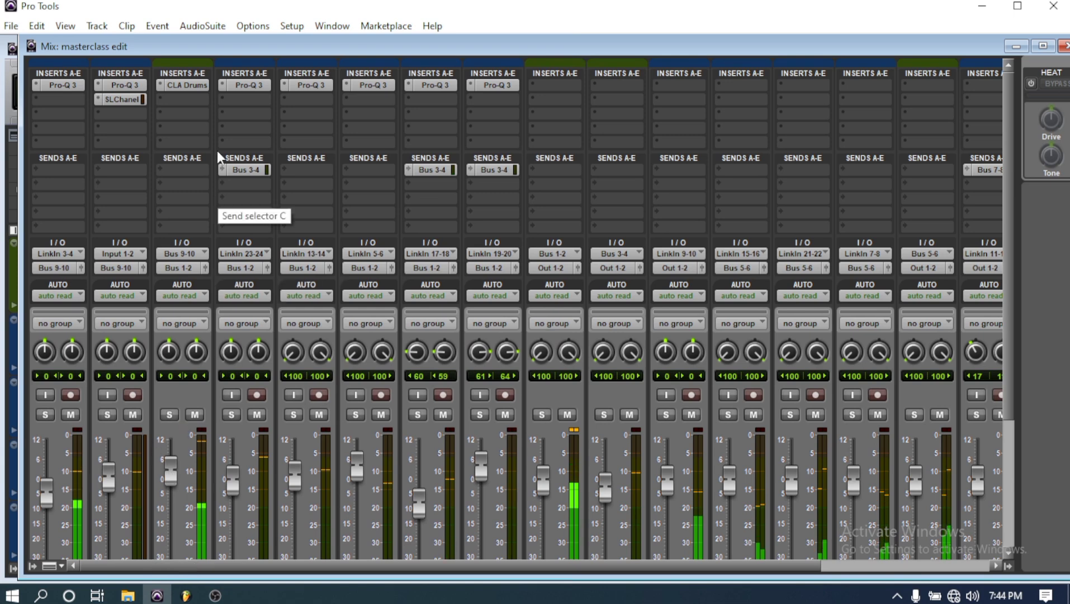
# - Raise the Compress fader slightly in the KICK track's CLA Drums plug-in and close the plug-in
pyautogui.click(184, 85)
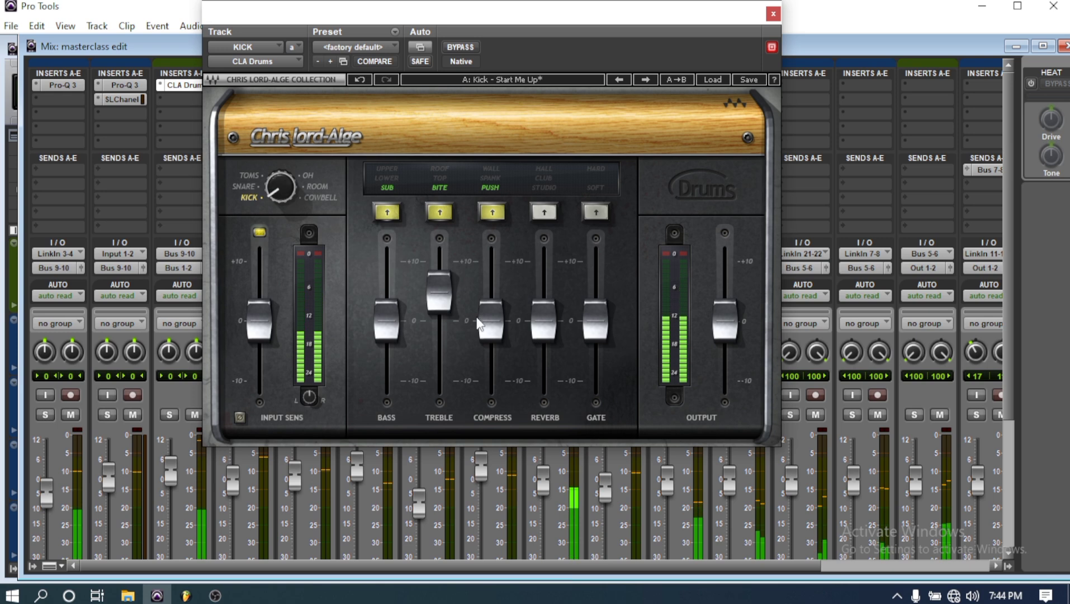
pyautogui.moveTo(478, 319); pyautogui.dragTo(488, 313)
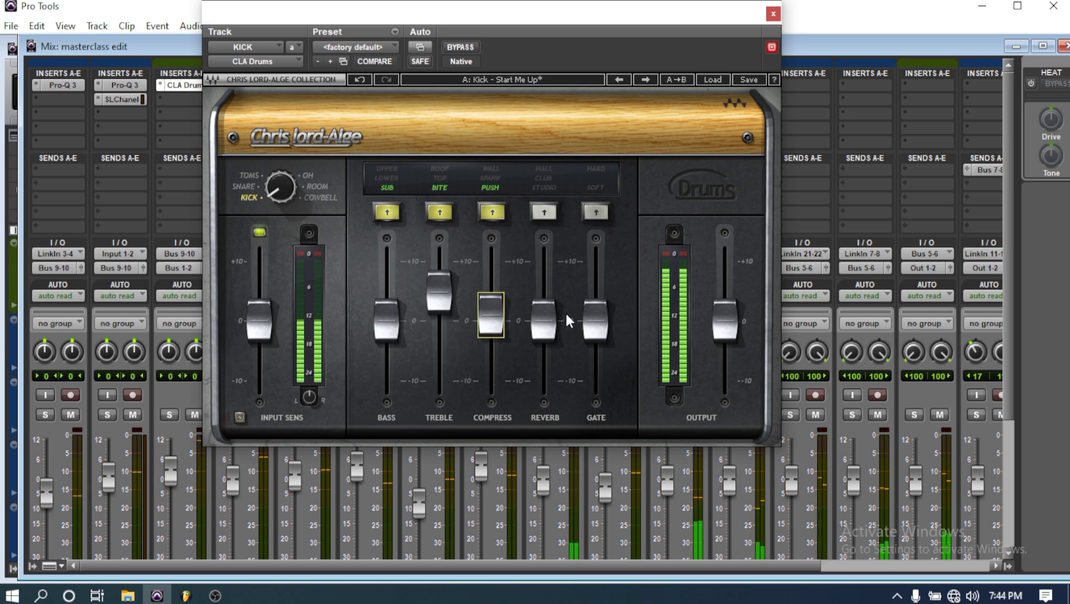
pyautogui.click(773, 14)
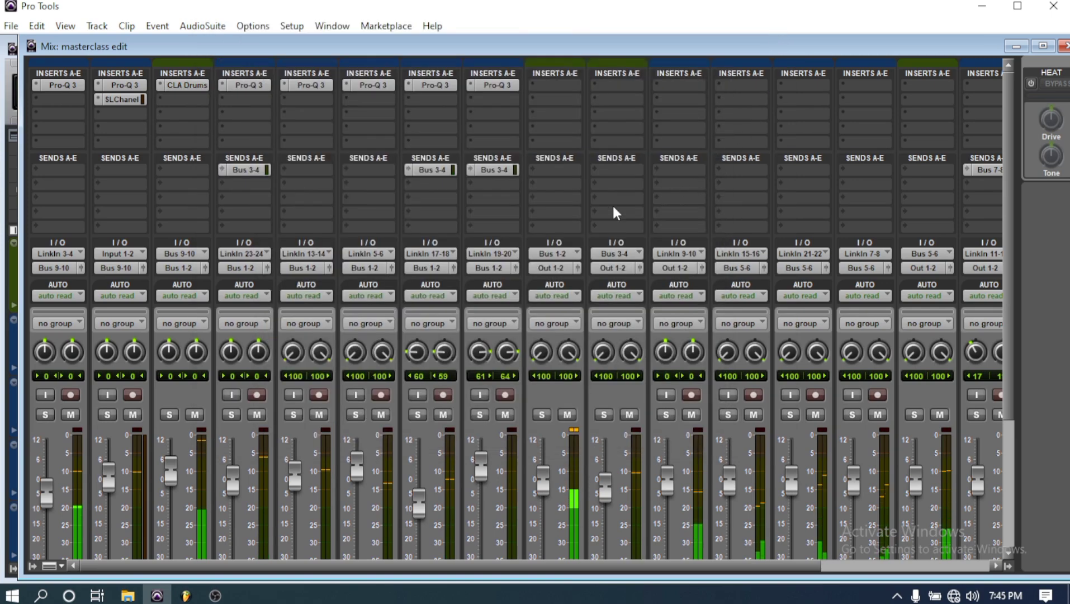
# - Solo the Snare and Drums tracks to hear the snare on its own
pyautogui.scroll(-3, 325, 235)
pyautogui.scroll(2, 296, 202)
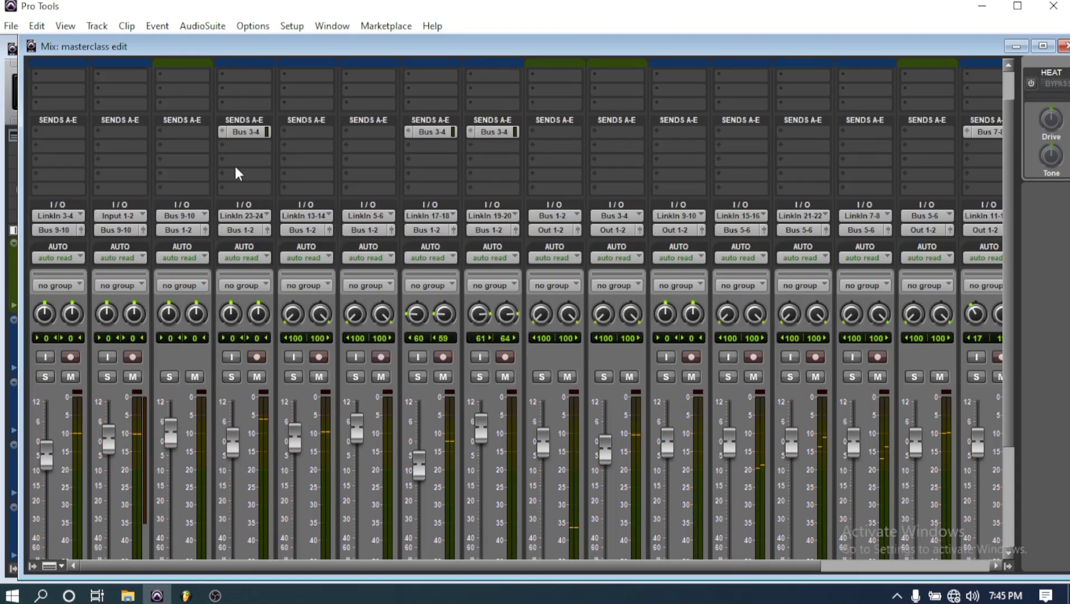
pyautogui.scroll(1, 259, 145)
pyautogui.click(233, 416)
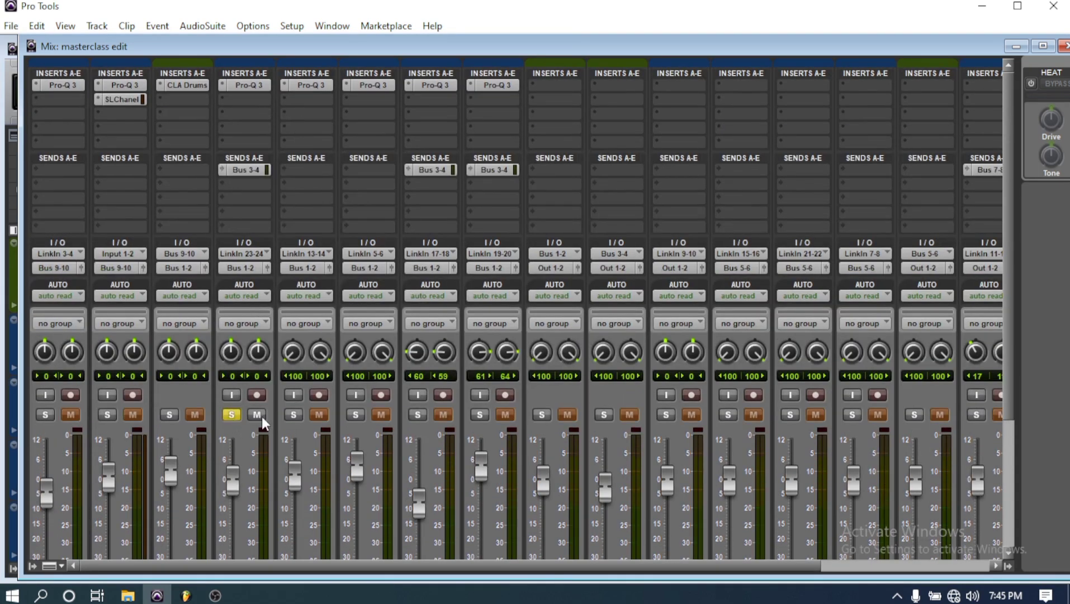
pyautogui.scroll(-3, 402, 399)
pyautogui.click(542, 300)
pyautogui.scroll(3, 392, 331)
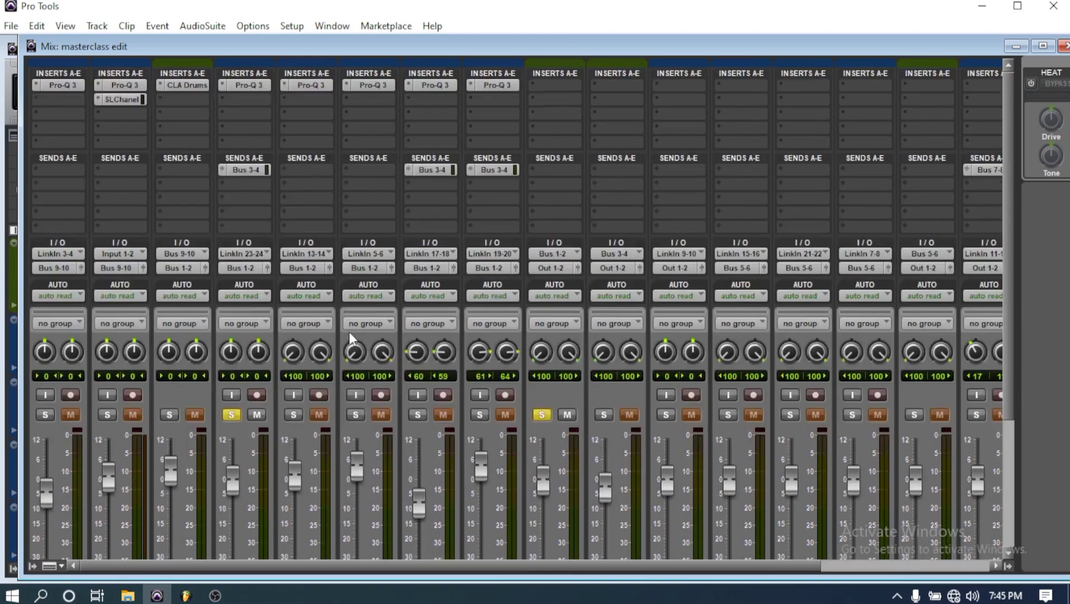
# - Try the multichannel CLA Drums (stereo) effect plug-in in the Snare track's second insert slot
pyautogui.click(243, 98)
pyautogui.moveTo(287, 121)
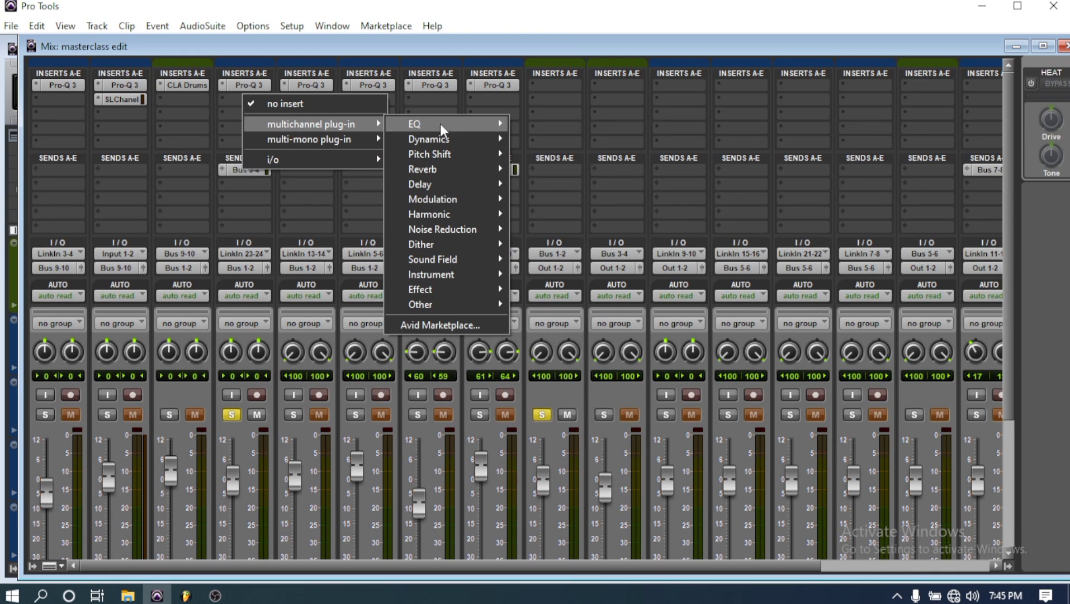
pyautogui.moveTo(441, 130)
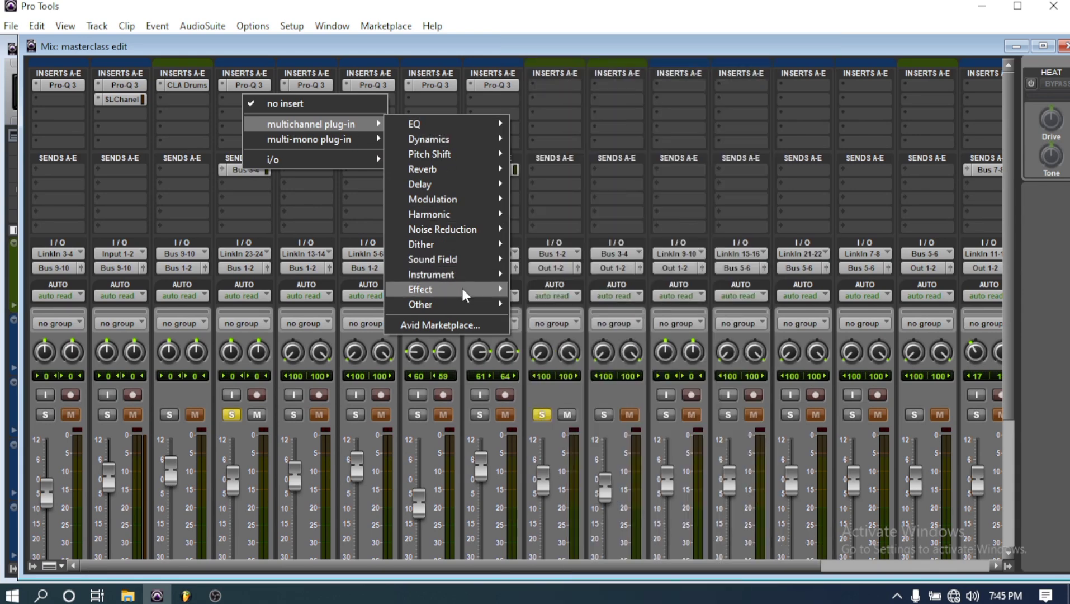
pyautogui.moveTo(464, 289)
pyautogui.click(594, 116)
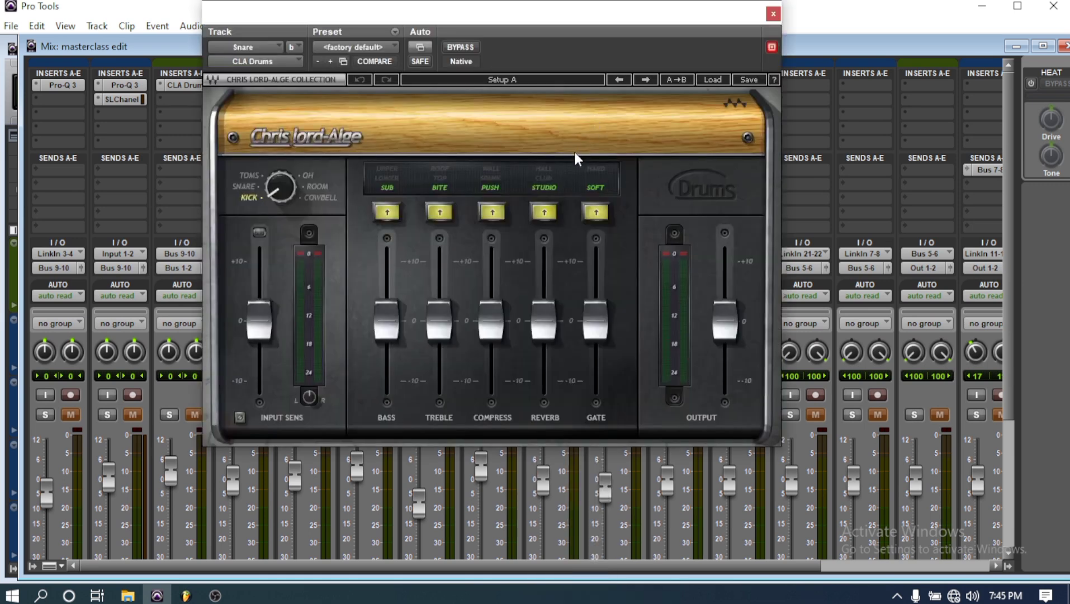
# - Load the factory preset Snare - Start Me Up in the Snare track's CLA Drums
pyautogui.click(709, 82)
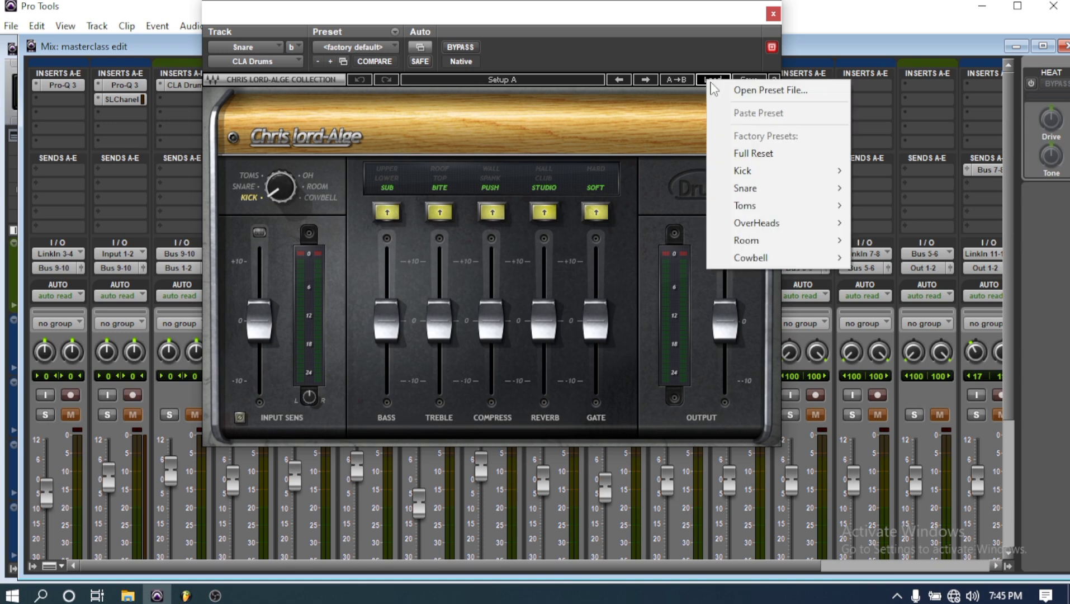
pyautogui.moveTo(769, 180)
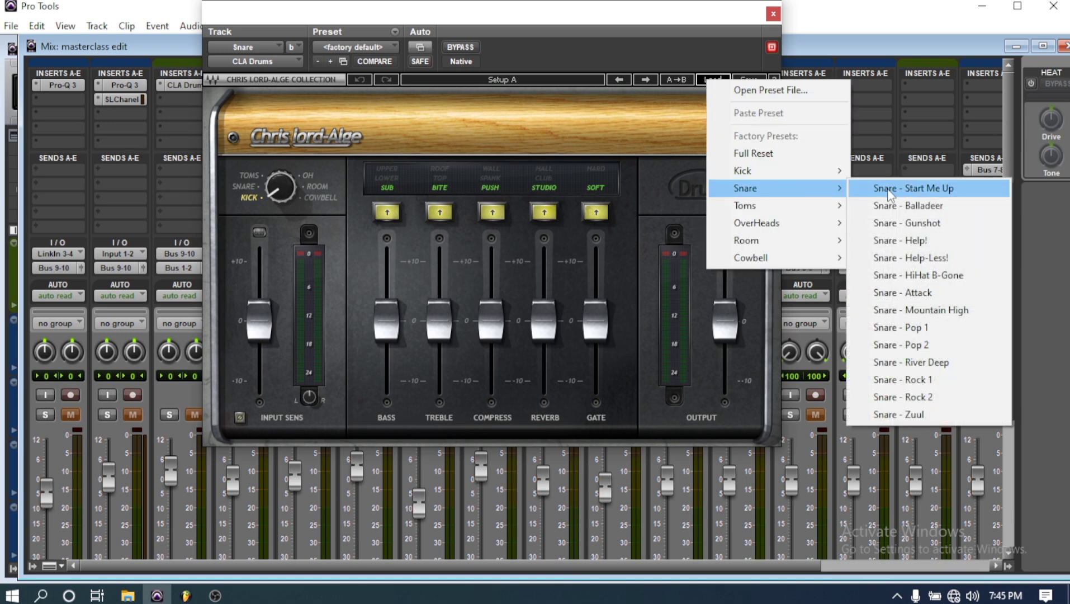
pyautogui.click(889, 190)
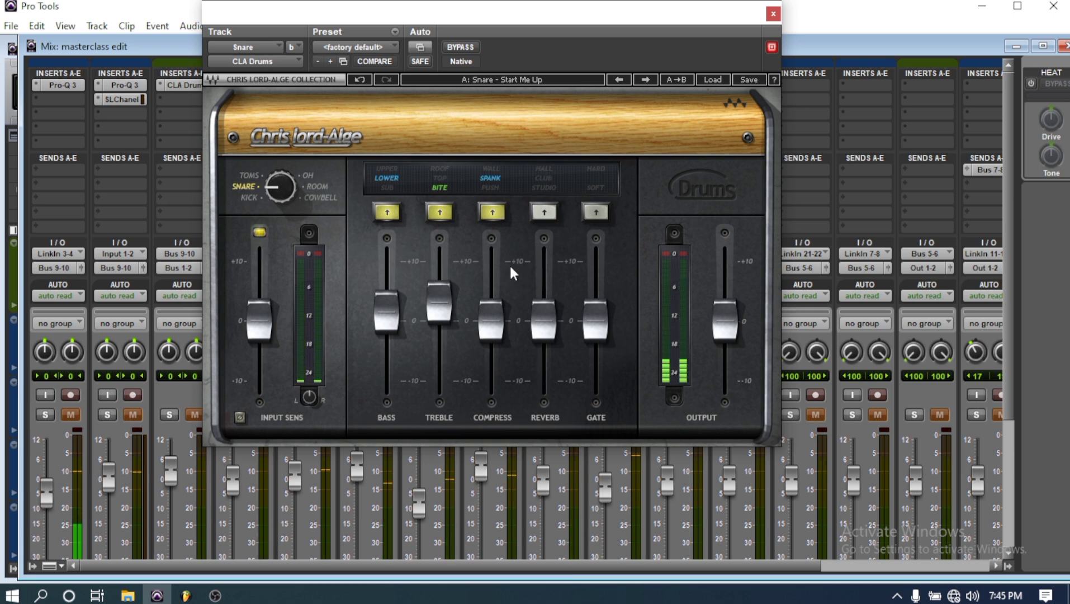
# - Turn on the Hall reverb in the snare's CLA Drums, raise its fader, set Treble to Top and keep Bass on Lower
pyautogui.click(555, 215)
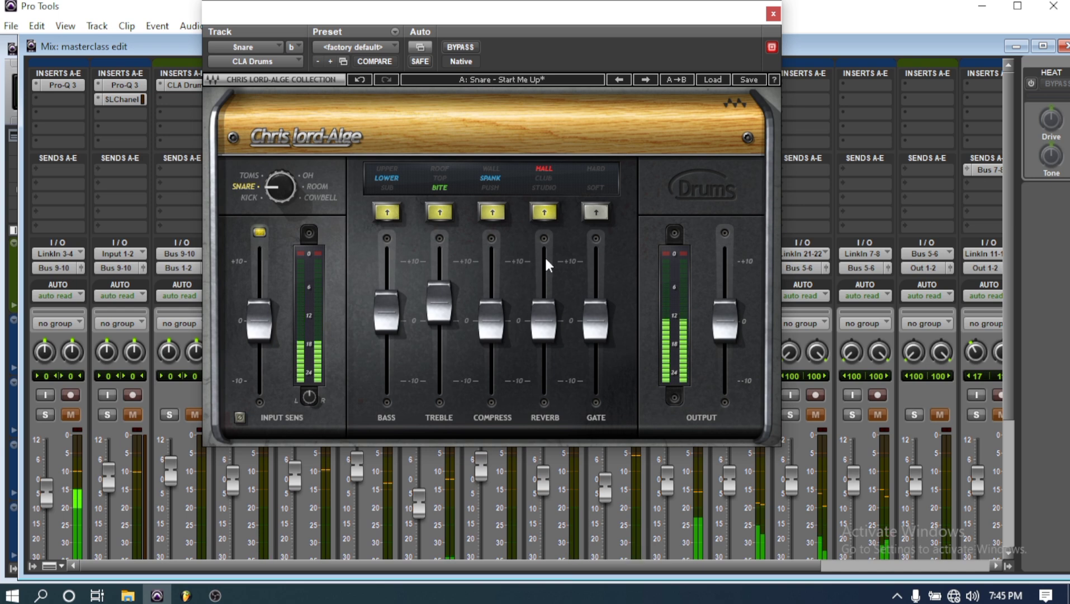
pyautogui.moveTo(541, 308)
pyautogui.mouseDown()
pyautogui.moveTo(542, 273)
pyautogui.moveTo(543, 299)
pyautogui.mouseUp()
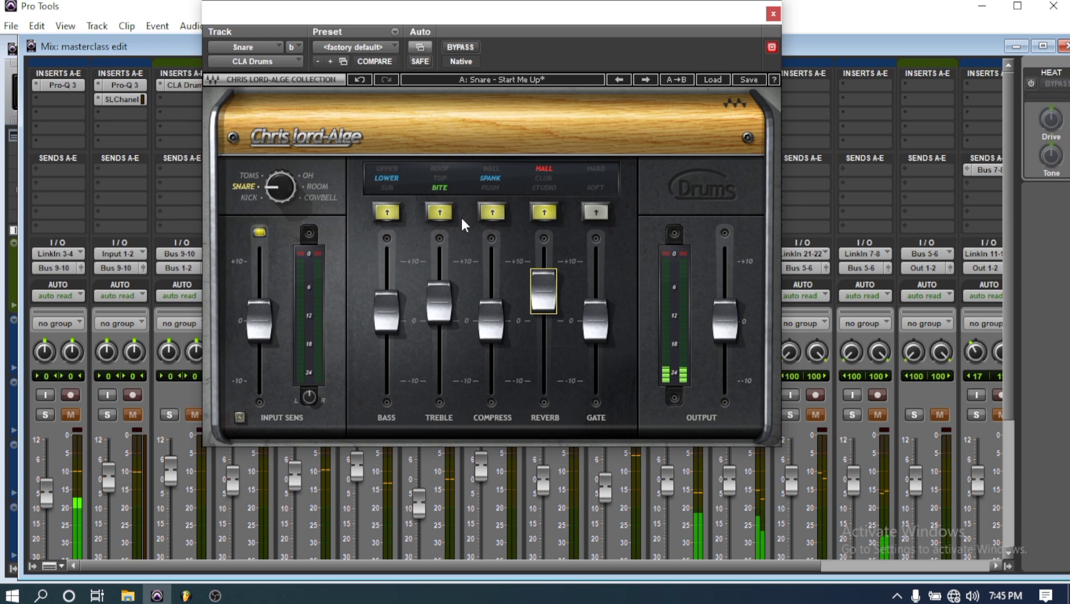
pyautogui.click(442, 177)
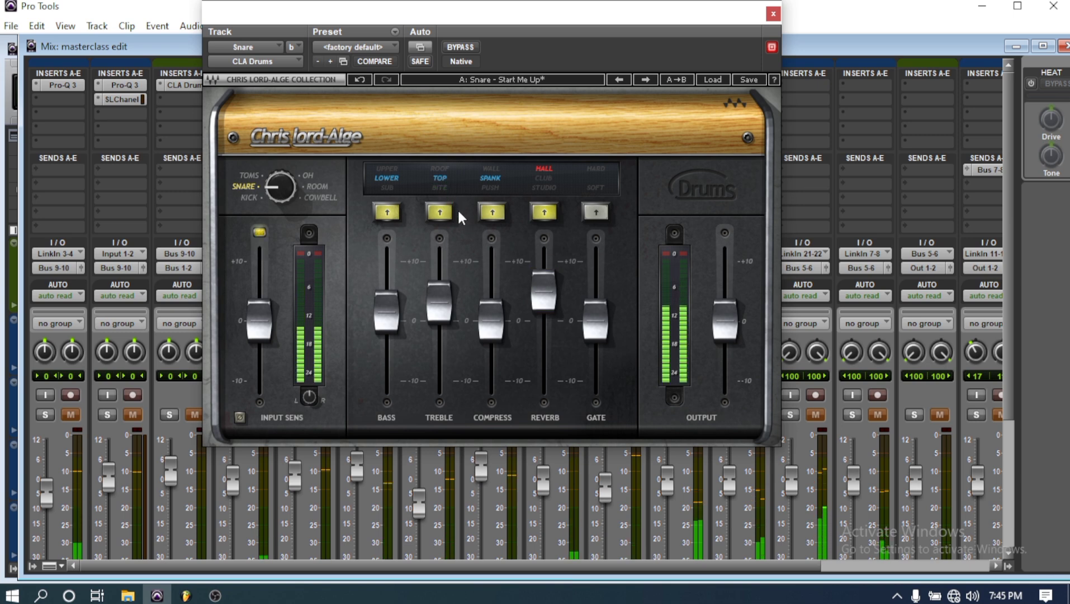
pyautogui.click(388, 190)
pyautogui.click(387, 177)
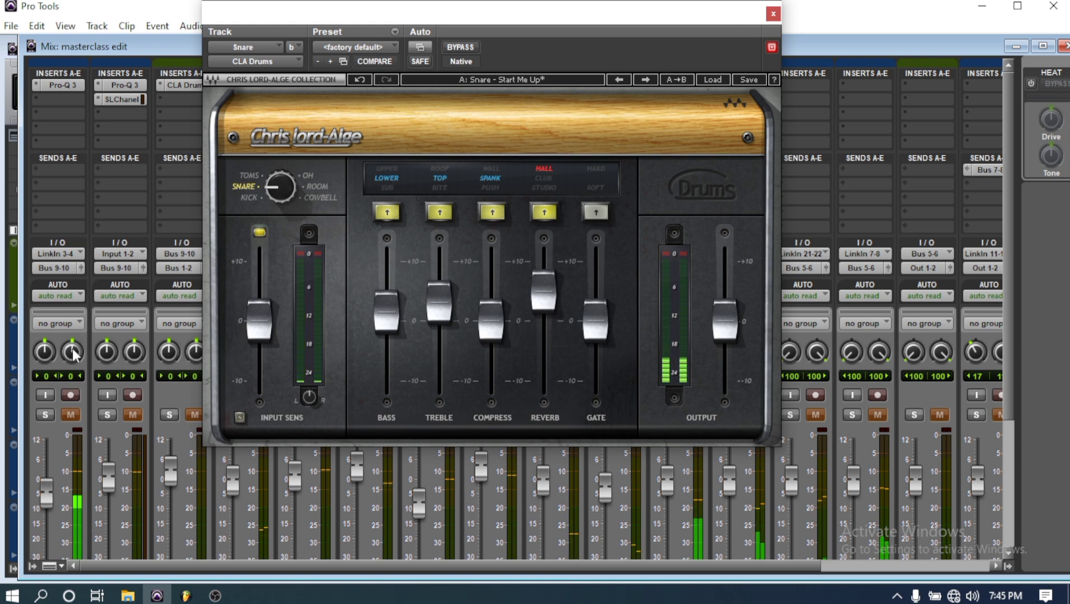
# - Move the CLA Drums window aside, clear the track solos and lower the snare's Reverb fader to 2.7
pyautogui.moveTo(533, 18); pyautogui.dragTo(757, 18)
pyautogui.click(232, 415)
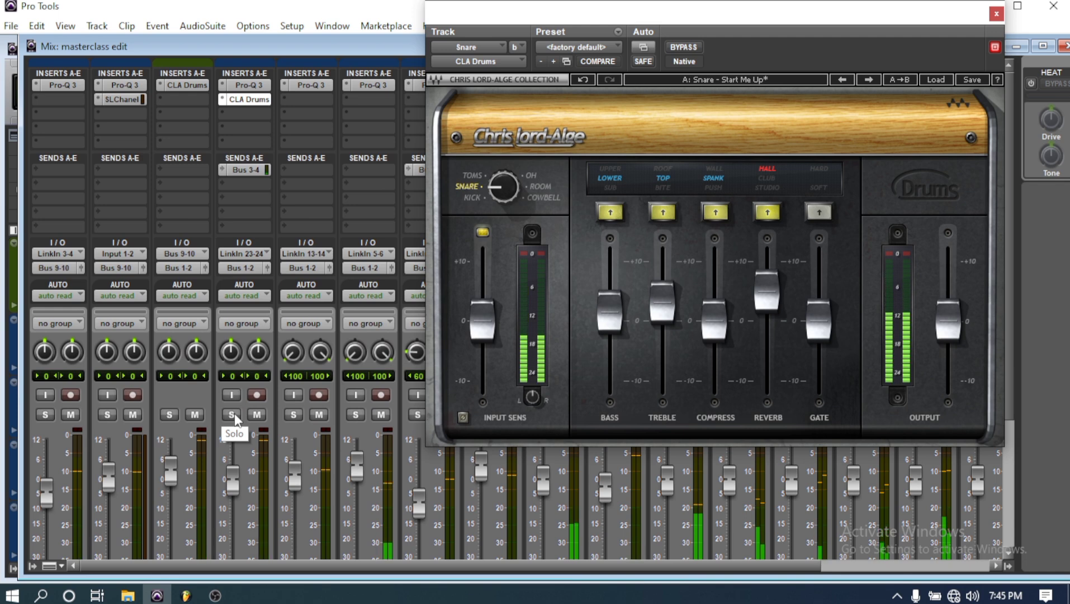
pyautogui.moveTo(767, 290); pyautogui.dragTo(767, 305)
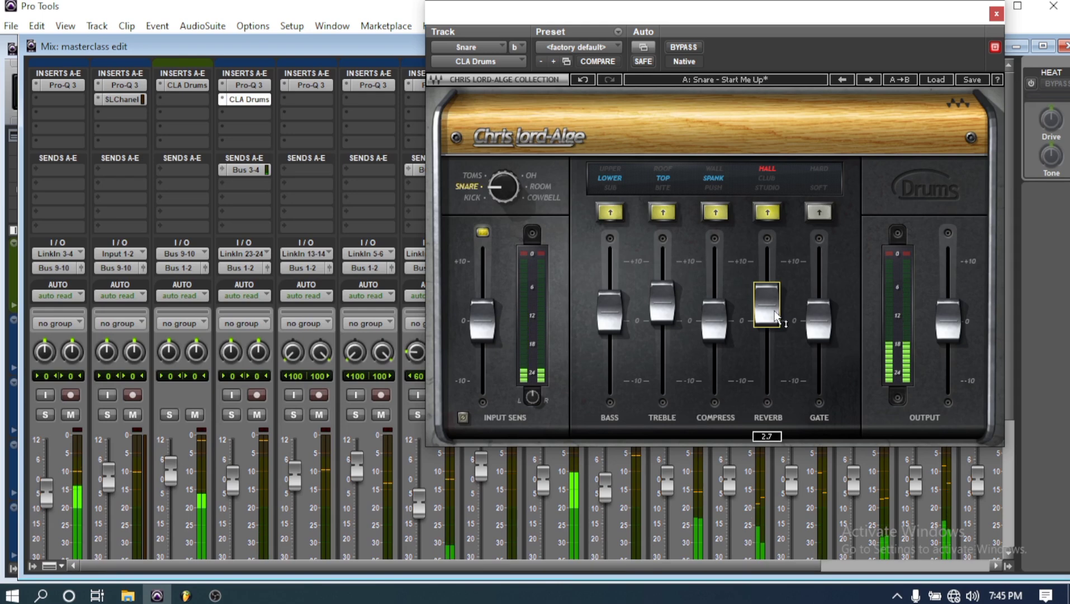
# - Compare the snare with CLA Drums bypassed and active, and switch its compression mode to Push
pyautogui.click(684, 48)
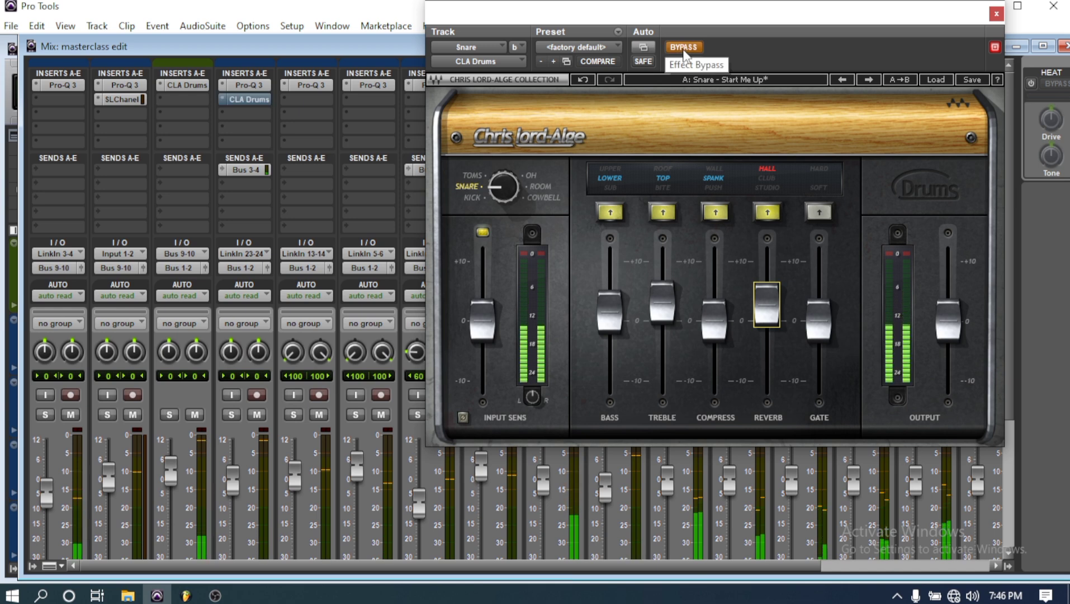
pyautogui.click(684, 48)
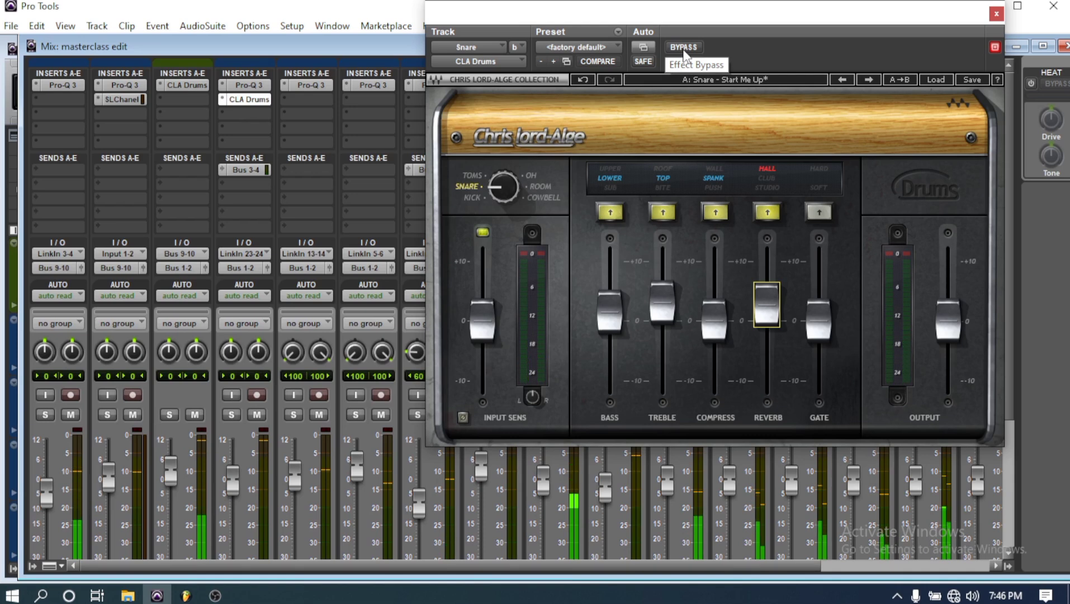
pyautogui.click(683, 49)
pyautogui.click(715, 185)
pyautogui.click(685, 47)
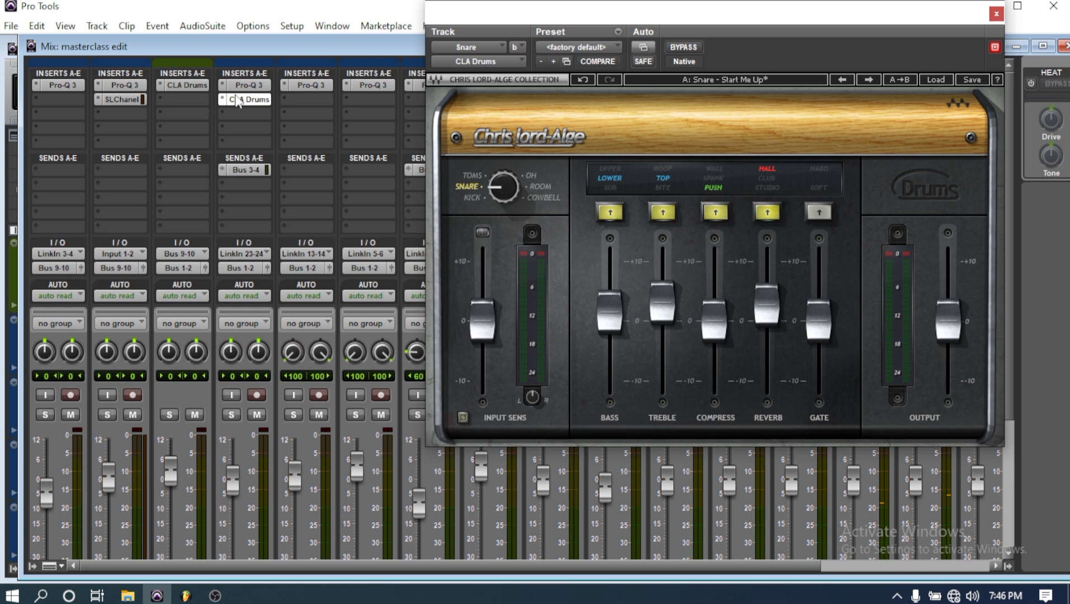
# - Replace CLA Drums on the Snare track with the multichannel EQ plug-in SSLChannel (stereo)
pyautogui.click(510, 61)
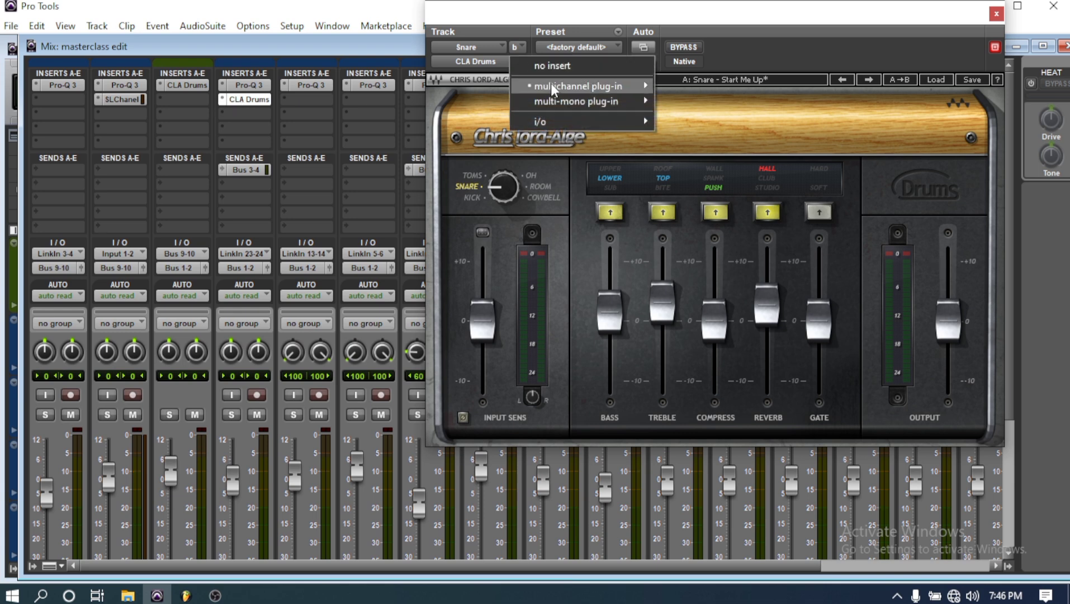
pyautogui.moveTo(551, 84)
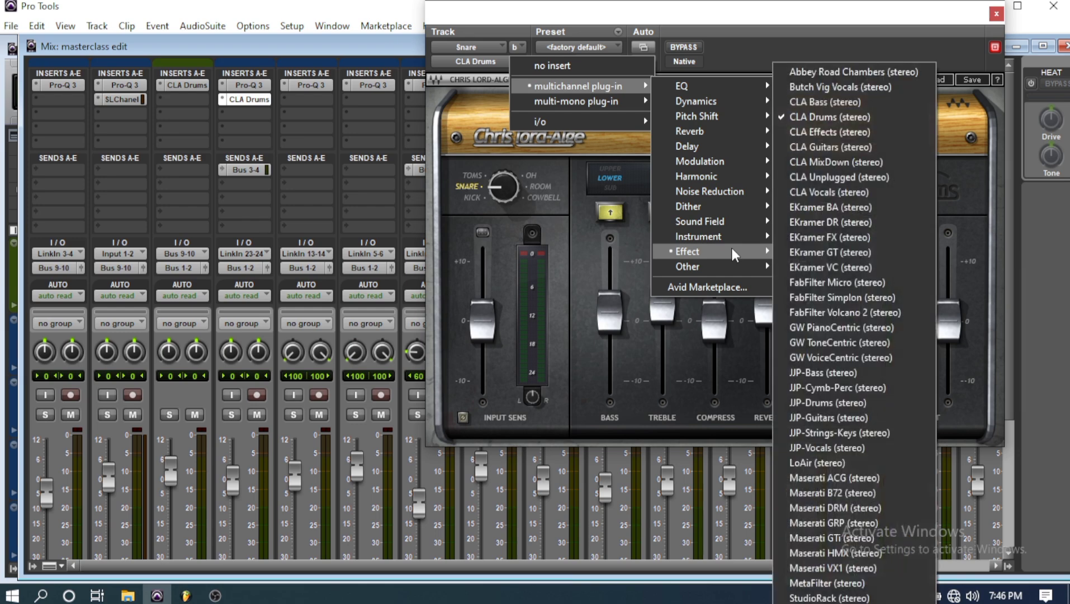
pyautogui.moveTo(733, 241)
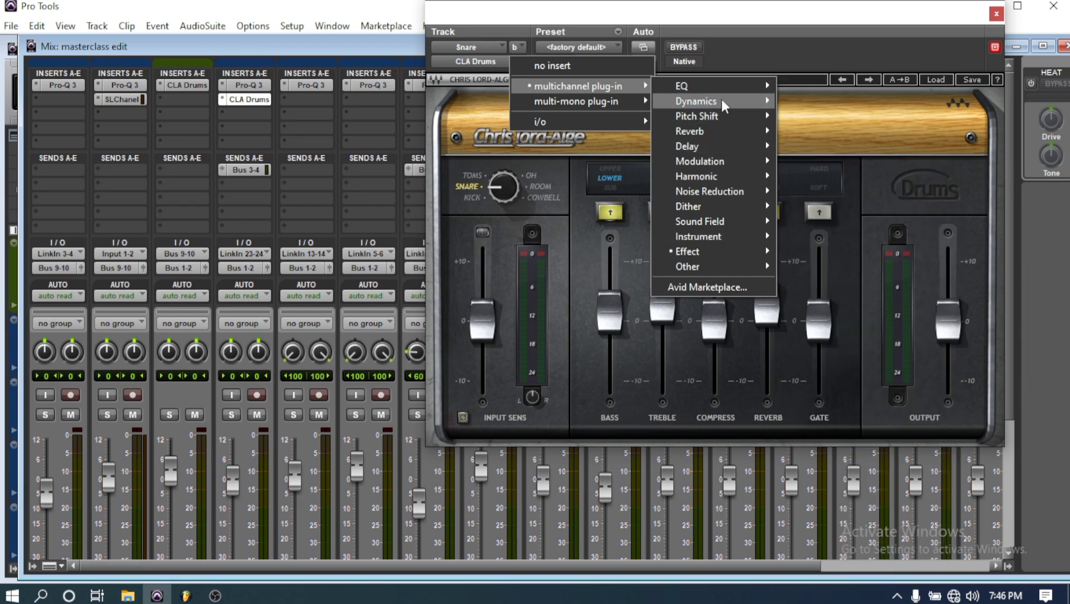
pyautogui.moveTo(721, 89)
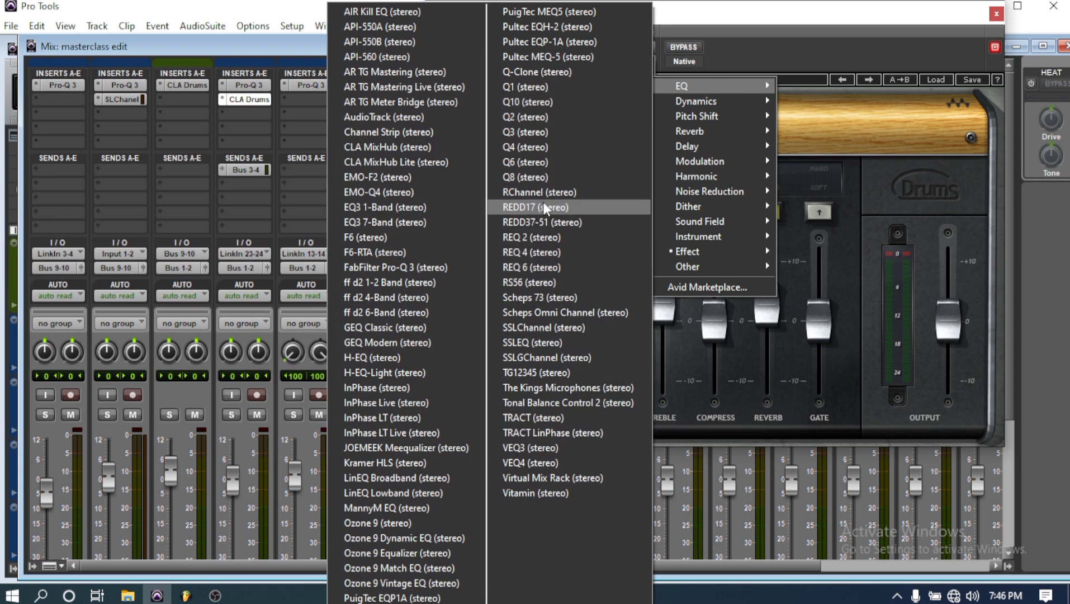
pyautogui.click(554, 326)
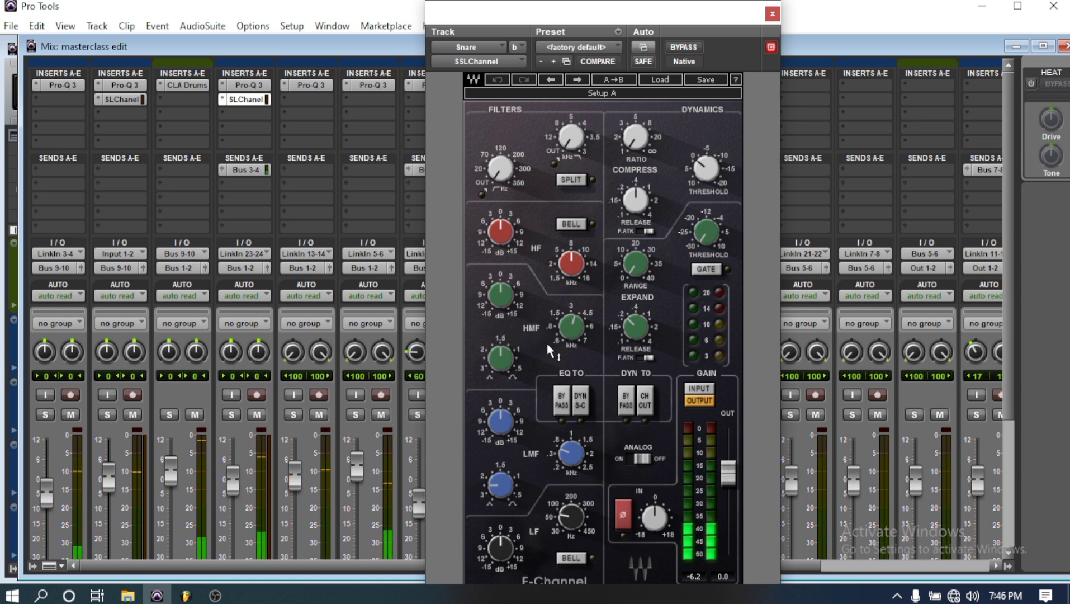
# - Raise the LF frequency in the snare's SSLChannel and boost the LF gain to about 4.2 dB
pyautogui.moveTo(548, 345)
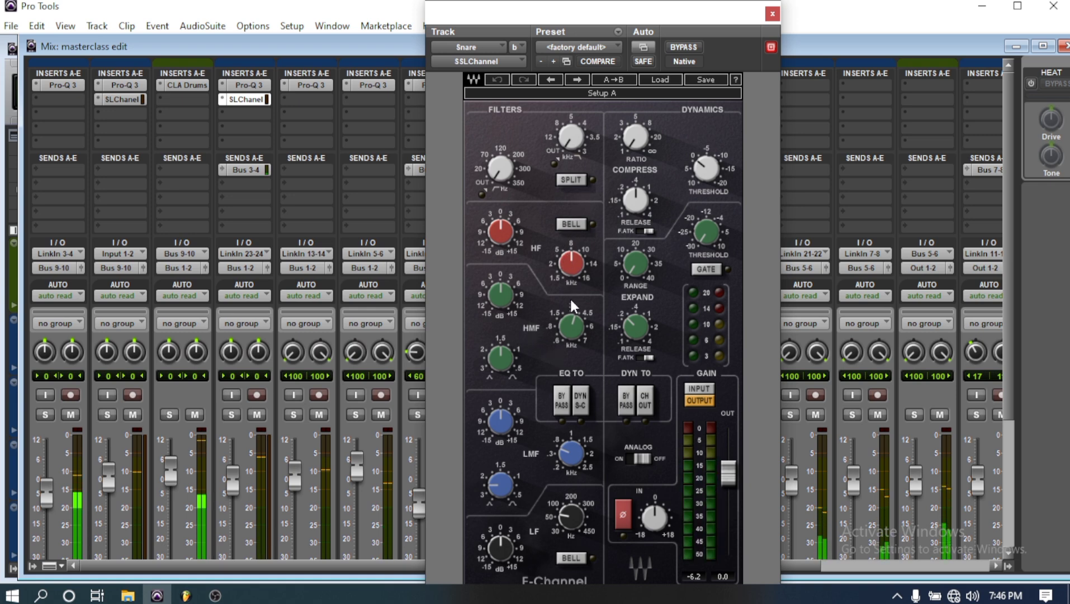
pyautogui.moveTo(568, 507); pyautogui.dragTo(570, 520)
pyautogui.scroll(5, 571, 519)
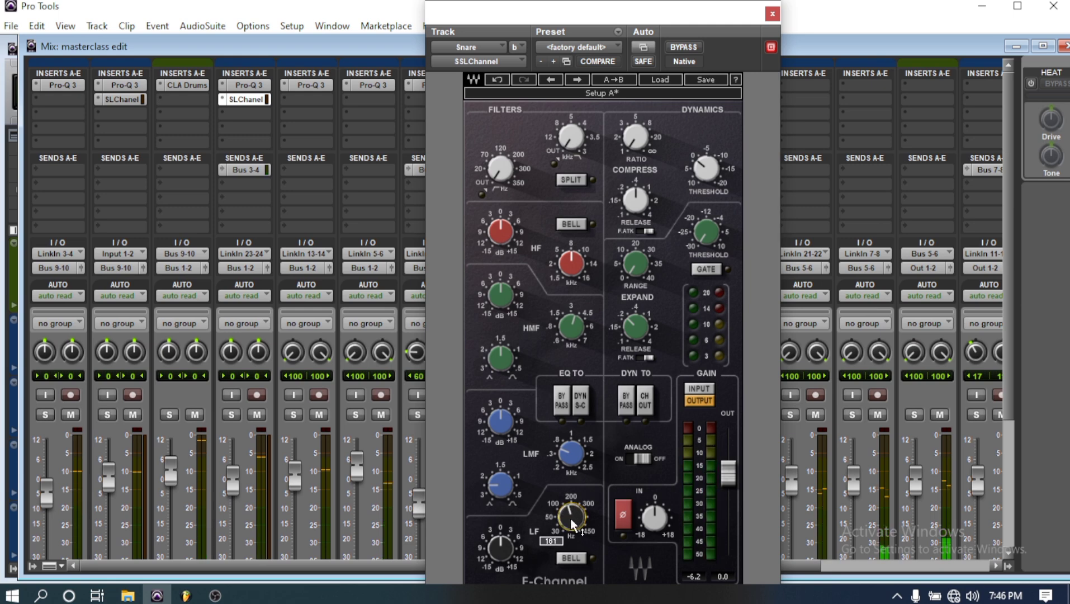
pyautogui.scroll(1, 572, 523)
pyautogui.scroll(5, 503, 540)
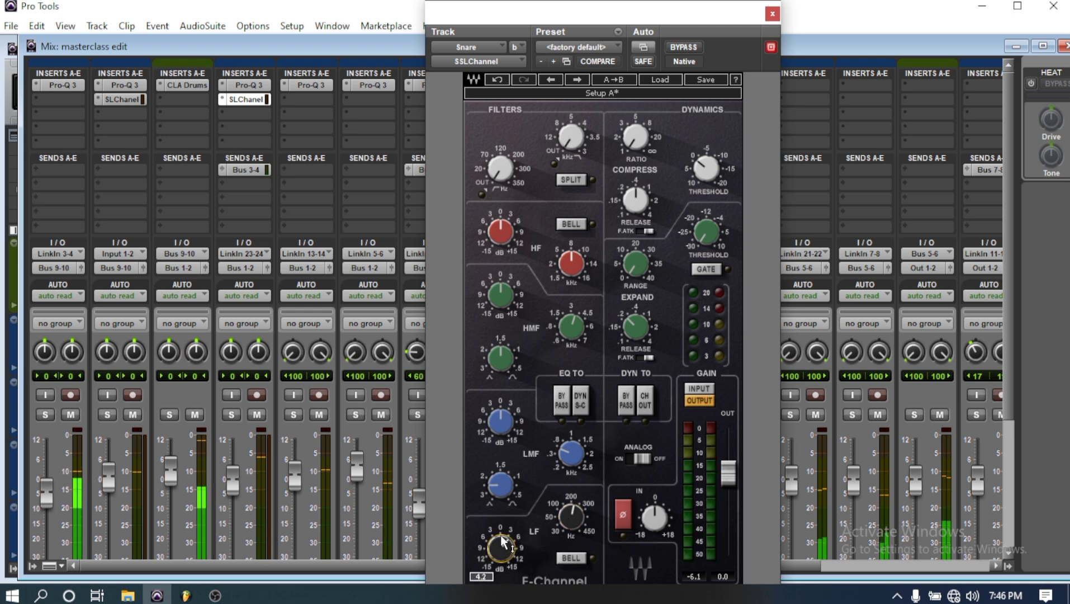
# - Cut the LMF and HMF gains slightly and boost the HF gain in the snare's SSLChannel
pyautogui.scroll(-3, 498, 429)
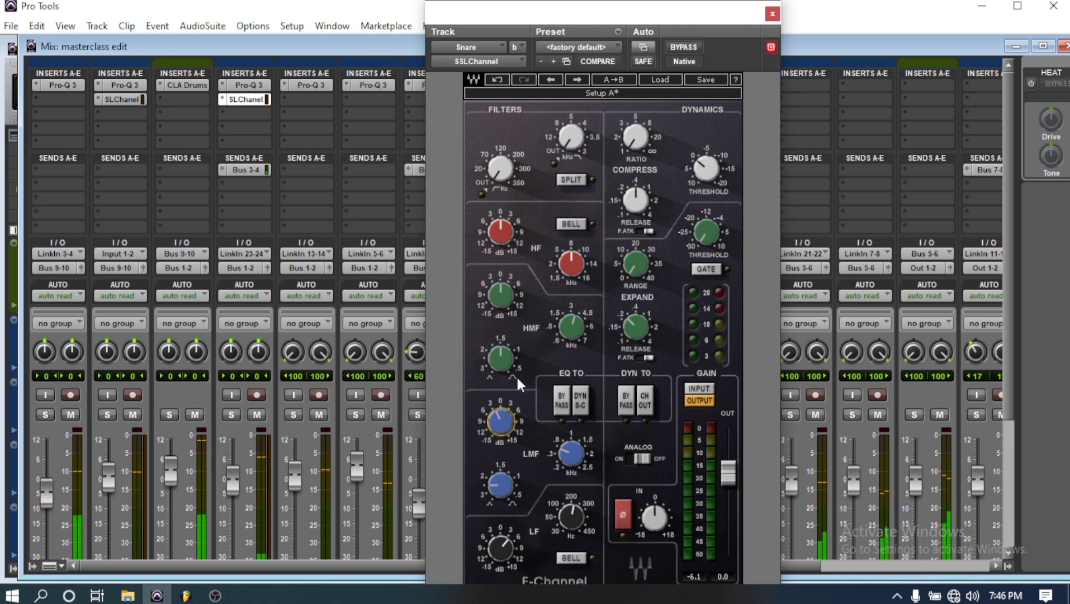
pyautogui.scroll(3, 503, 238)
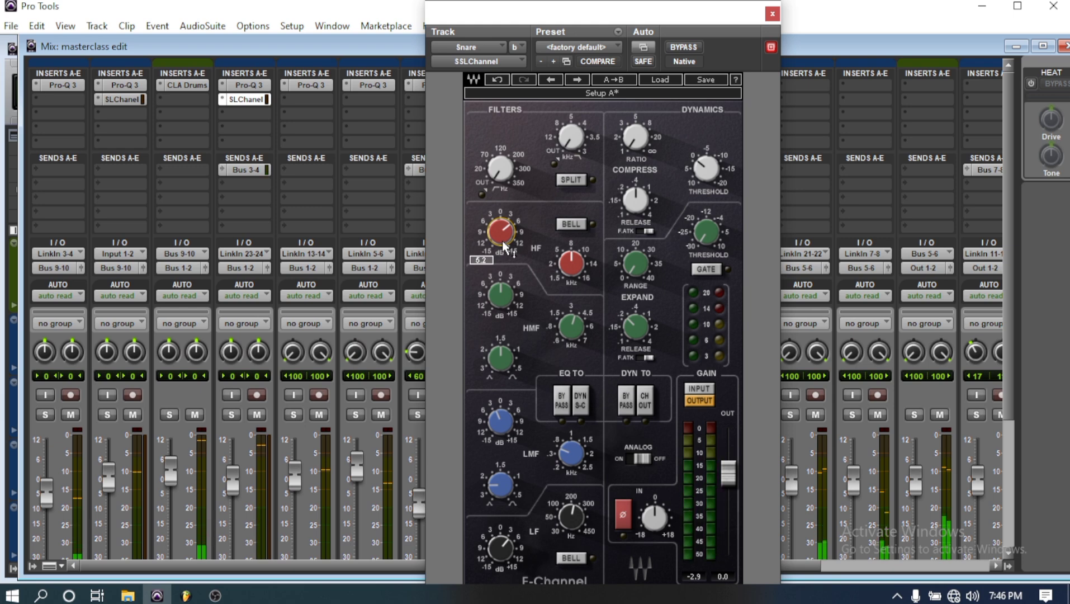
pyautogui.scroll(-5, 502, 296)
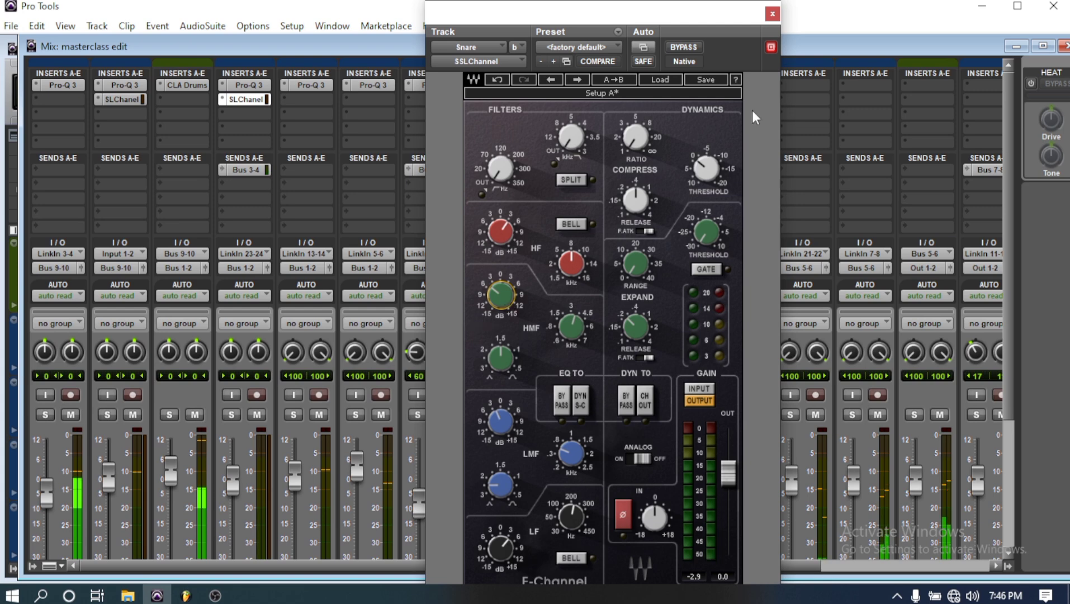
# - Close the SSLChannel plug-in and save the session
pyautogui.click(773, 14)
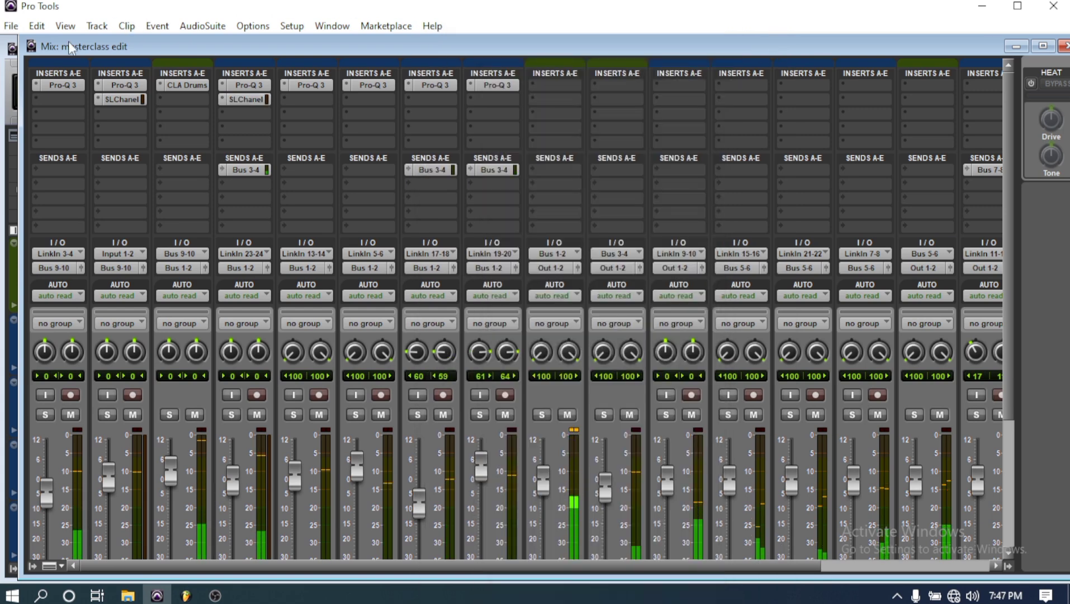
pyautogui.click(11, 26)
pyautogui.click(43, 124)
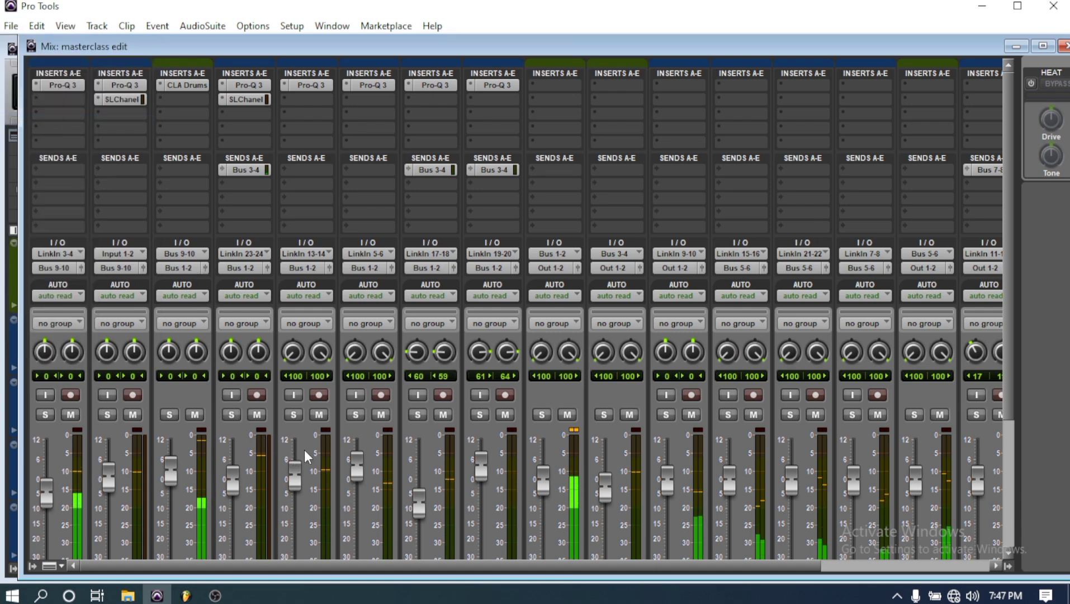
pyautogui.scroll(-3, 385, 457)
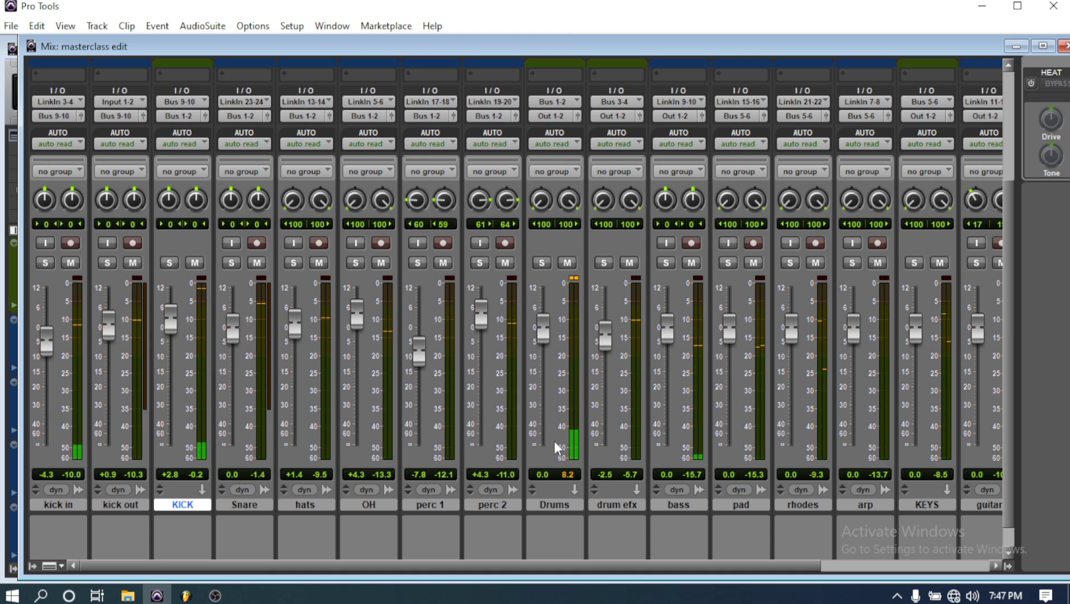
# - Insert the multichannel EQ plug-in FabFilter Pro-Q 3 (stereo) in the first insert slot of the Drums aux
pyautogui.scroll(3, 557, 447)
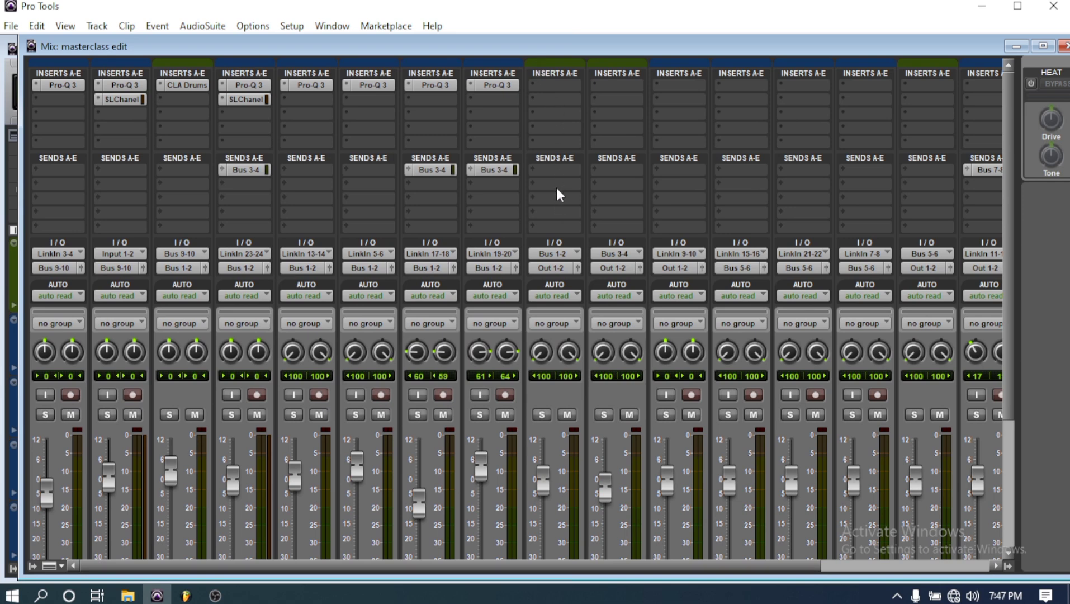
pyautogui.click(556, 88)
pyautogui.moveTo(586, 109)
pyautogui.moveTo(751, 106)
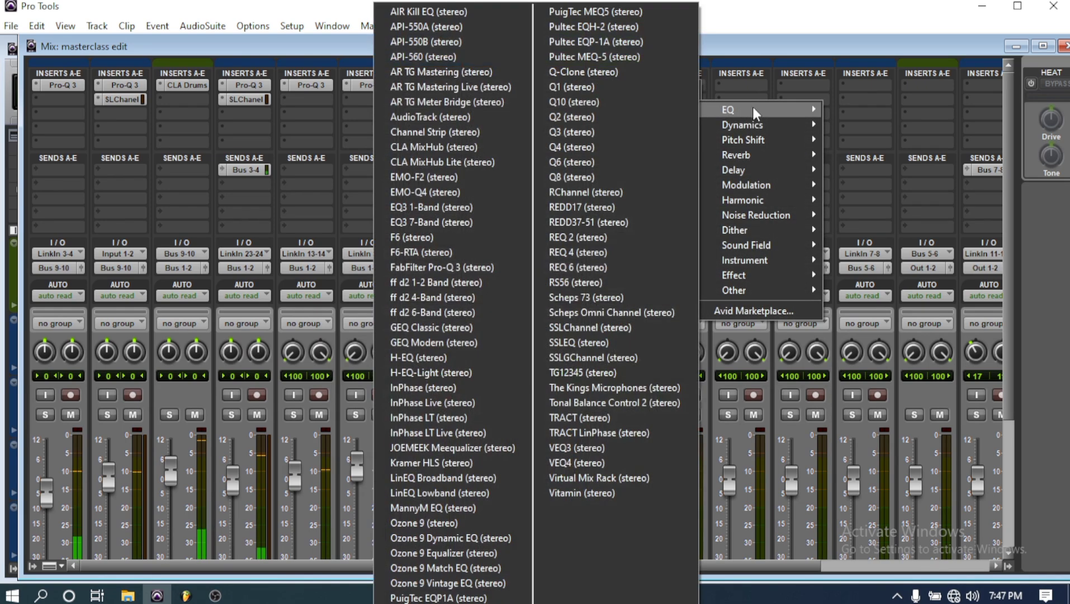
pyautogui.click(455, 267)
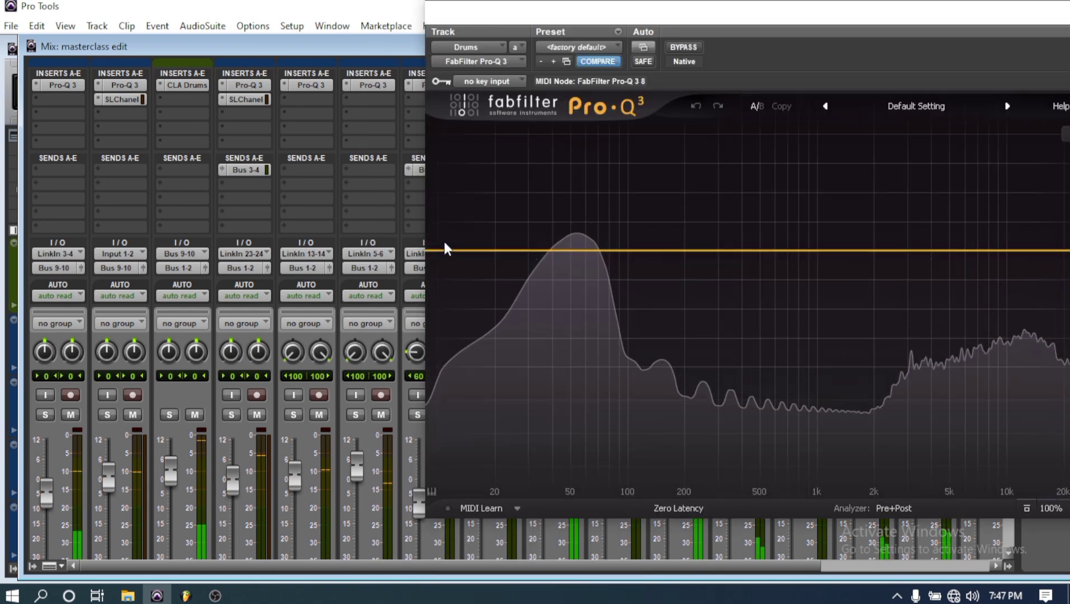
pyautogui.moveTo(864, 20); pyautogui.dragTo(760, 21)
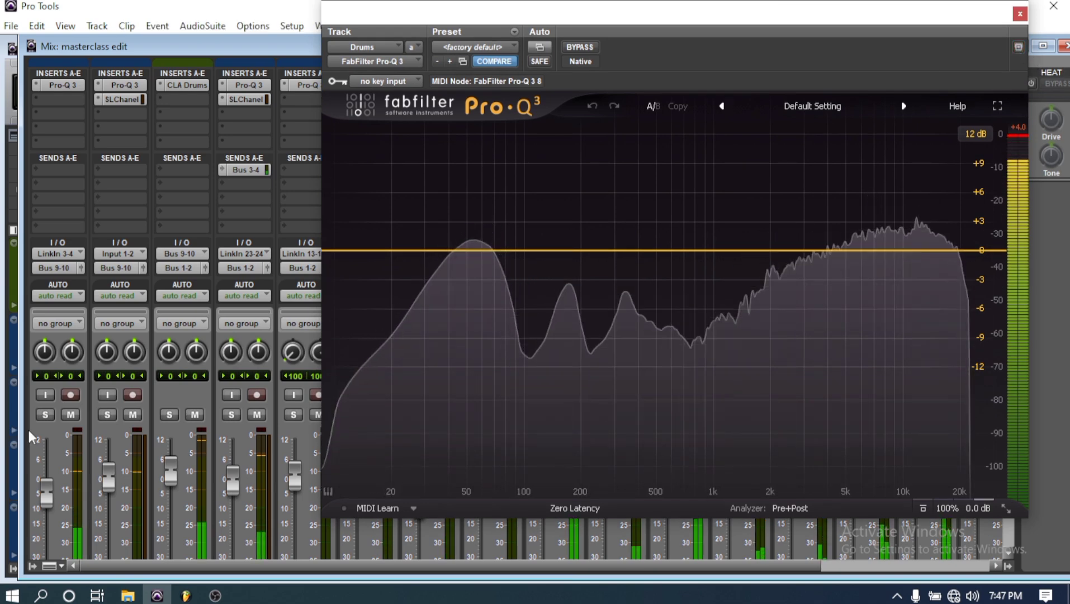
# - Solo the kick in, kick out, KICK, Snare, hats, OH, perc 1, perc 2 and Drums tracks, keeping the Drums Pro-Q 3 window in view
pyautogui.click(45, 415)
pyautogui.click(107, 415)
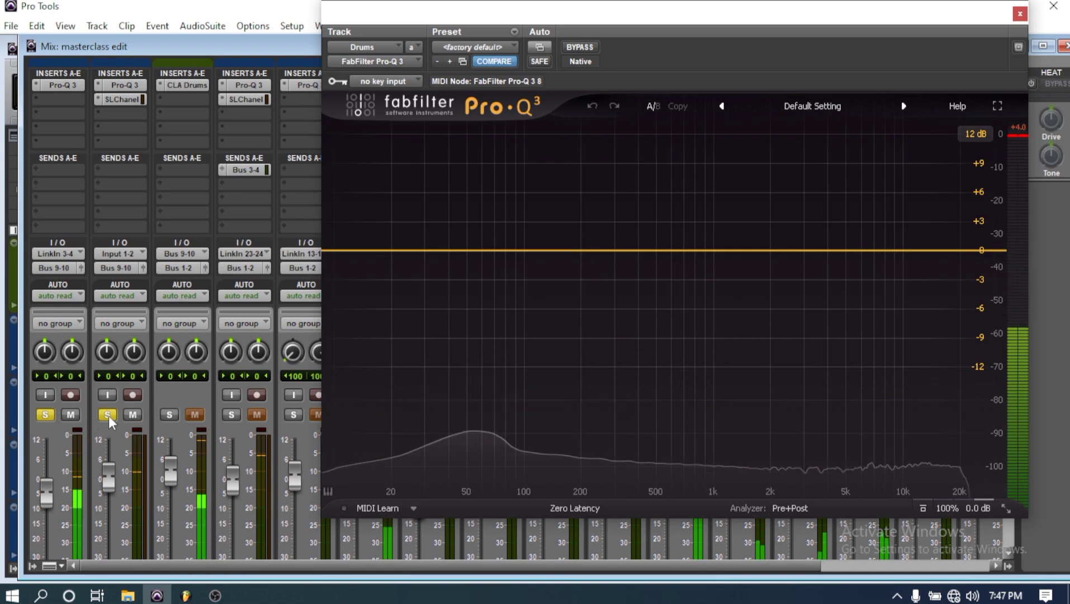
pyautogui.click(170, 414)
pyautogui.click(232, 414)
pyautogui.click(293, 415)
pyautogui.moveTo(659, 13); pyautogui.dragTo(838, 431)
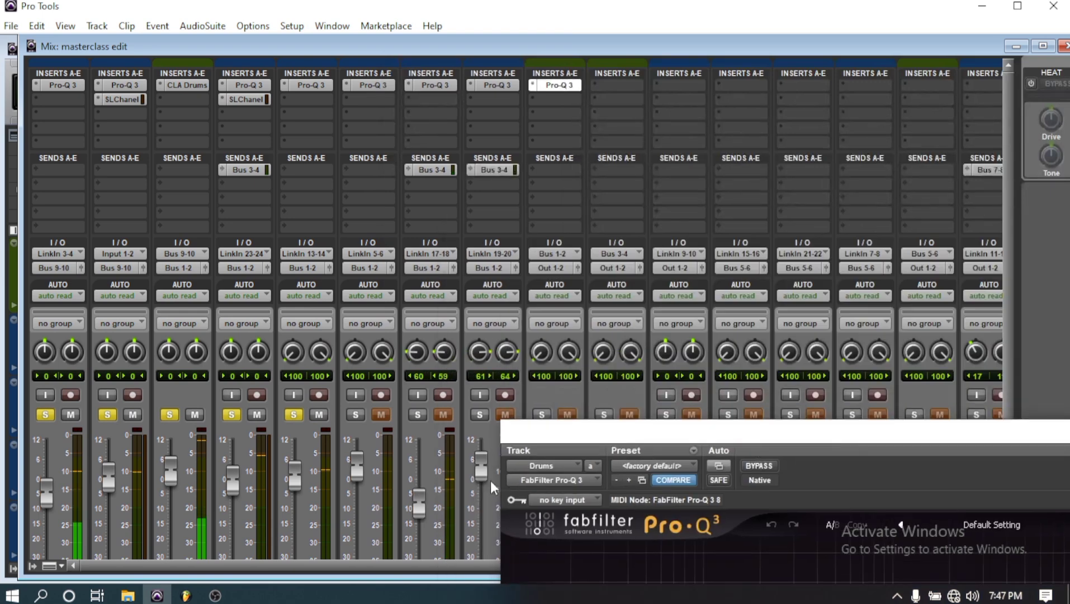
pyautogui.click(356, 415)
pyautogui.click(416, 414)
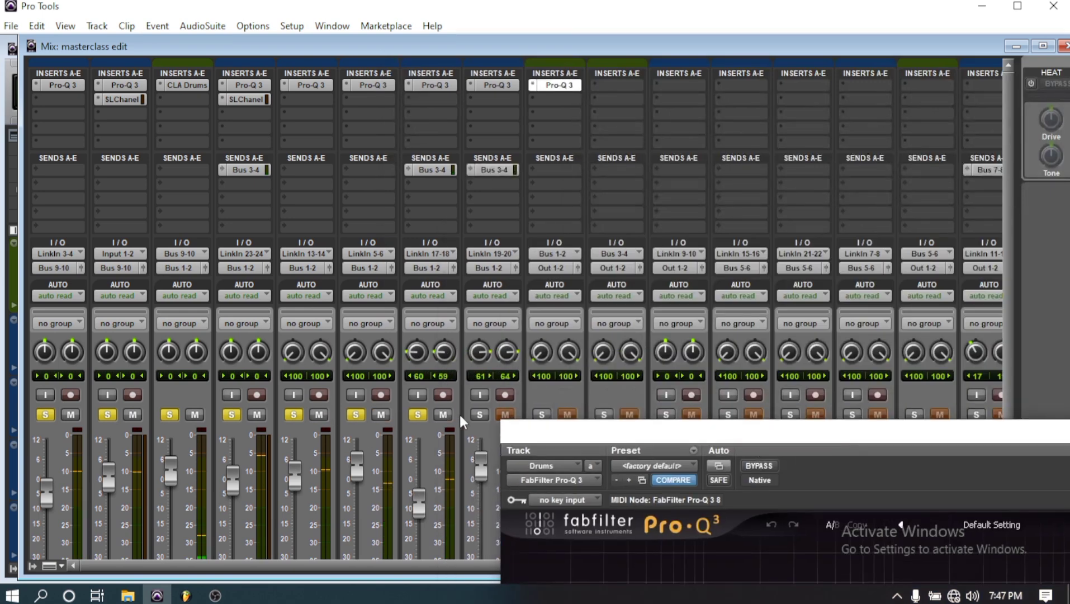
pyautogui.click(479, 414)
pyautogui.moveTo(580, 430); pyautogui.dragTo(410, 75)
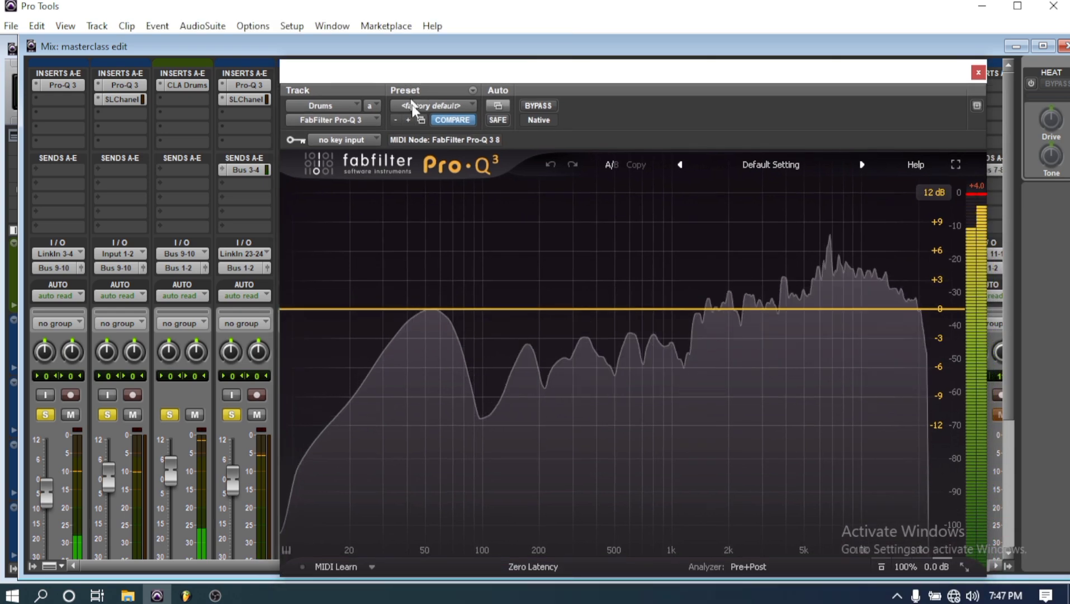
# - In the Drums Pro-Q 3, add a low cut near 13 Hz, a bell cut of about 5 dB near 430 Hz, and a slight high-shelf boost near 9.7 kHz
pyautogui.doubleClick(311, 308)
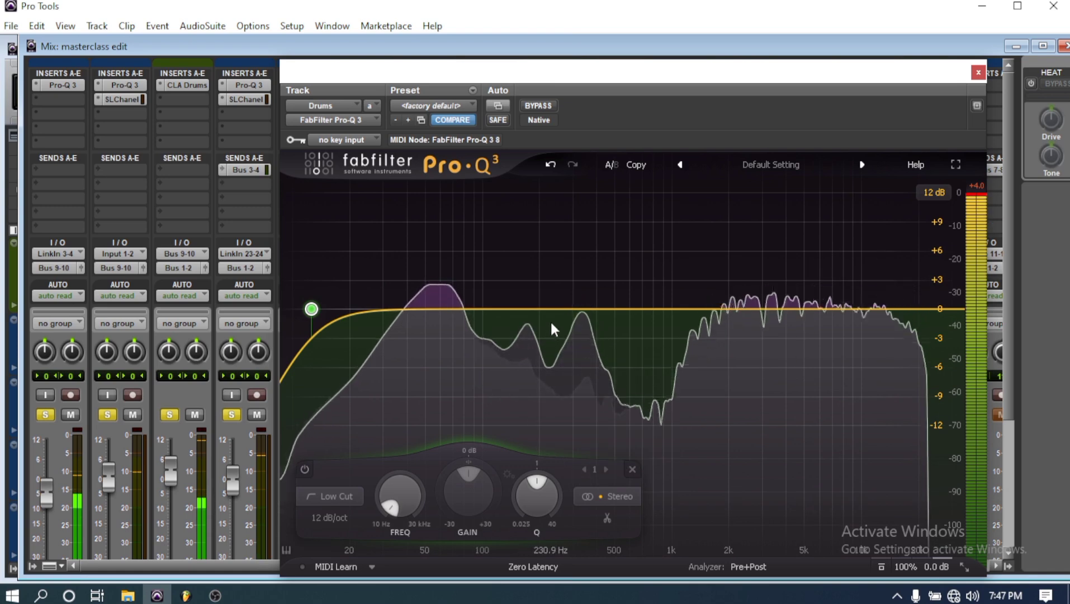
pyautogui.moveTo(553, 309); pyautogui.dragTo(601, 356)
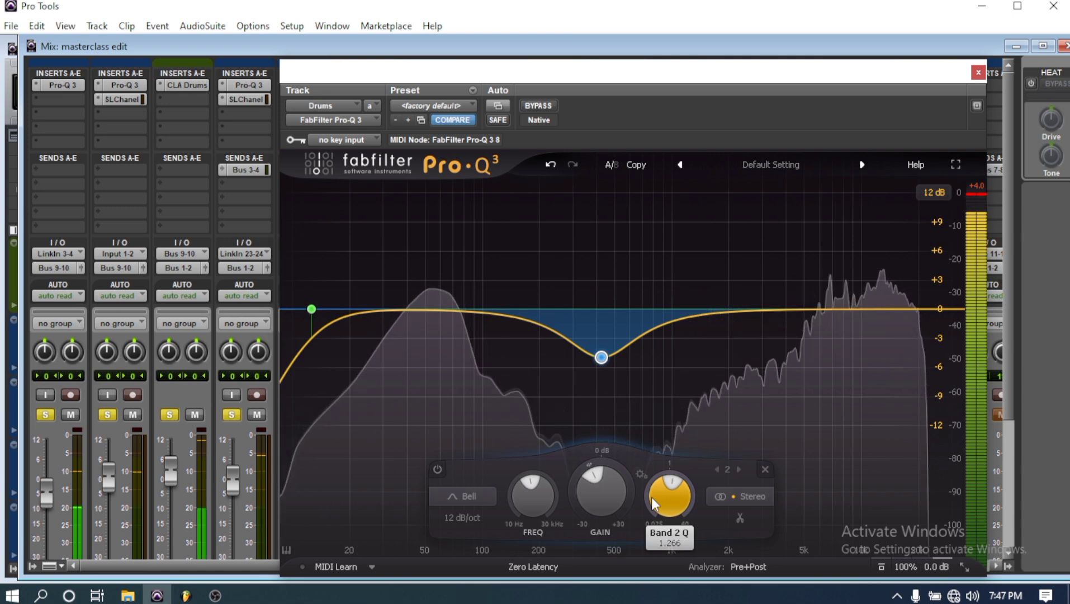
pyautogui.moveTo(861, 308)
pyautogui.mouseDown()
pyautogui.moveTo(860, 292)
pyautogui.moveTo(858, 310)
pyautogui.mouseUp()
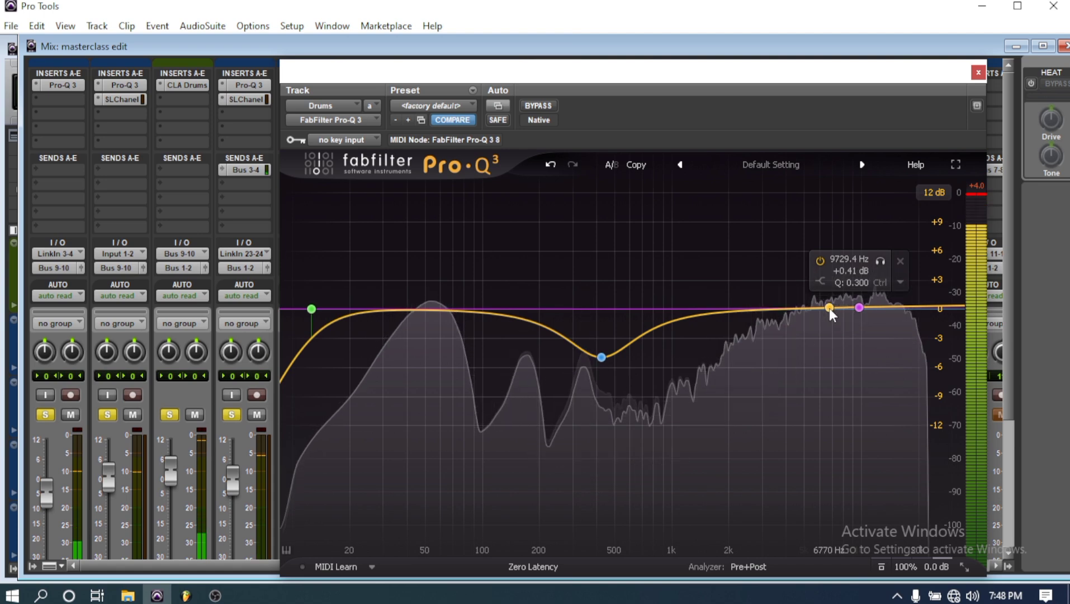
# - Add a high cut at about 19.7 kHz to the Drums Pro-Q 3 and disable that band
pyautogui.click(917, 308)
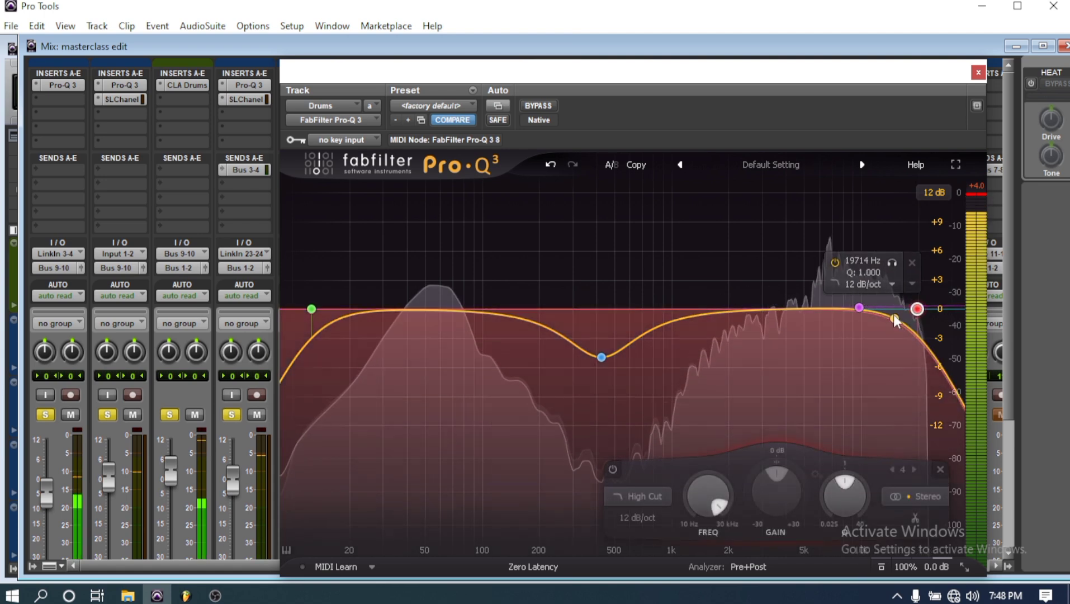
pyautogui.rightClick(918, 309)
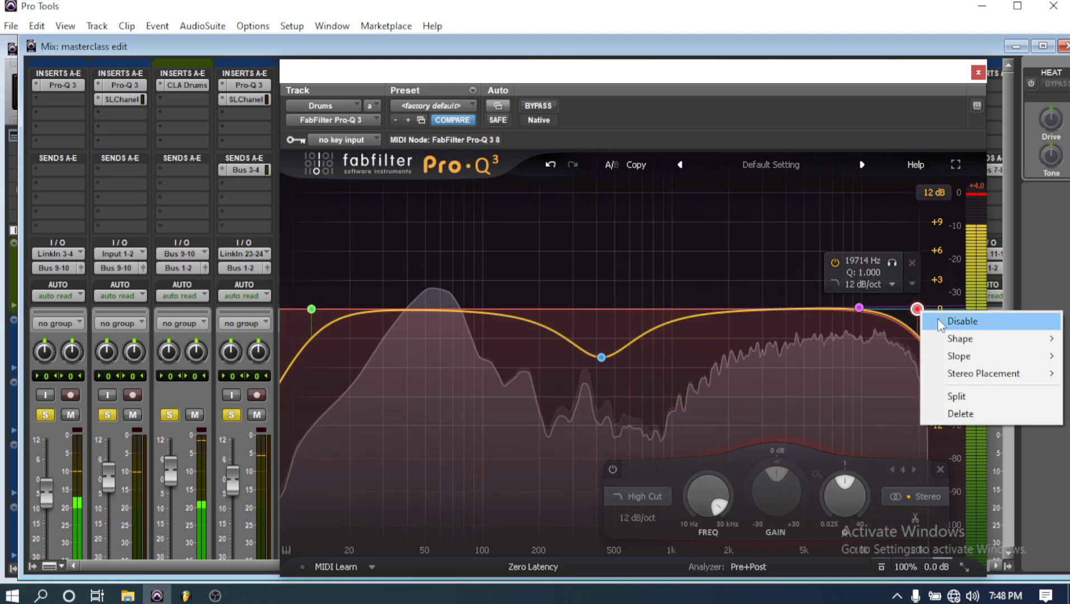
pyautogui.click(938, 319)
# - Move the Drums EQ's high shelf to about 7.6 kHz at +2.12 dB, change its shape to Bell, and narrow its Q
pyautogui.moveTo(860, 308)
pyautogui.mouseDown()
pyautogui.moveTo(841, 310)
pyautogui.moveTo(839, 299)
pyautogui.mouseUp()
pyautogui.click(800, 272)
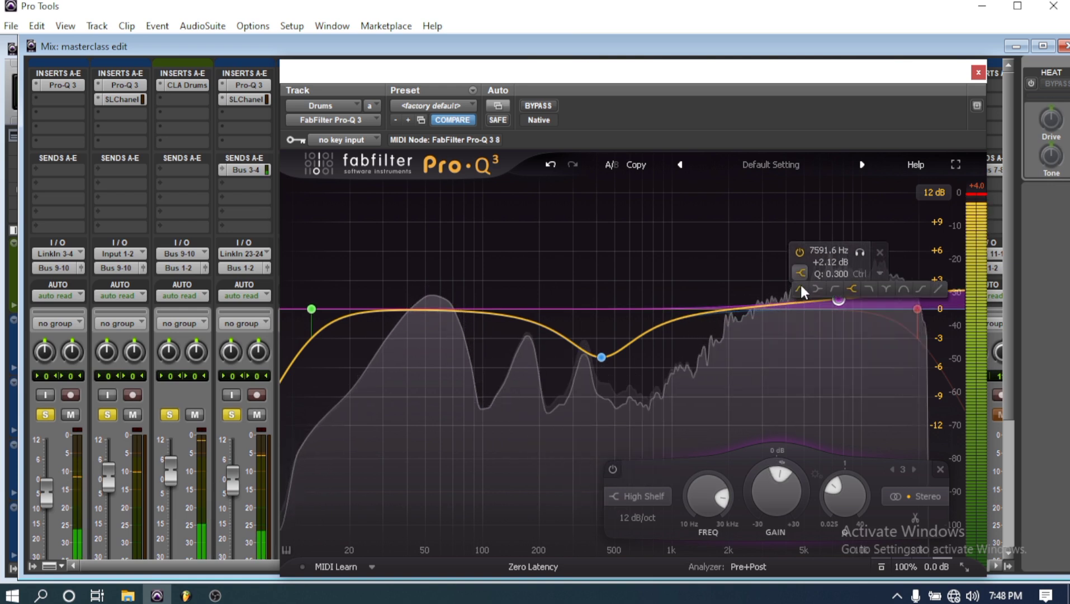
pyautogui.click(801, 288)
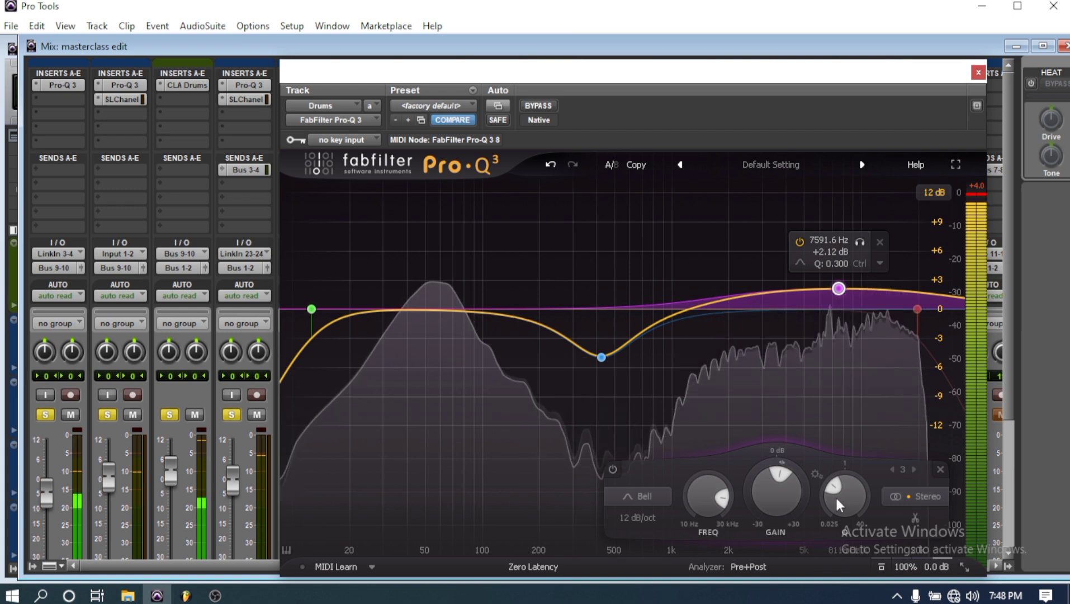
pyautogui.scroll(2, 846, 491)
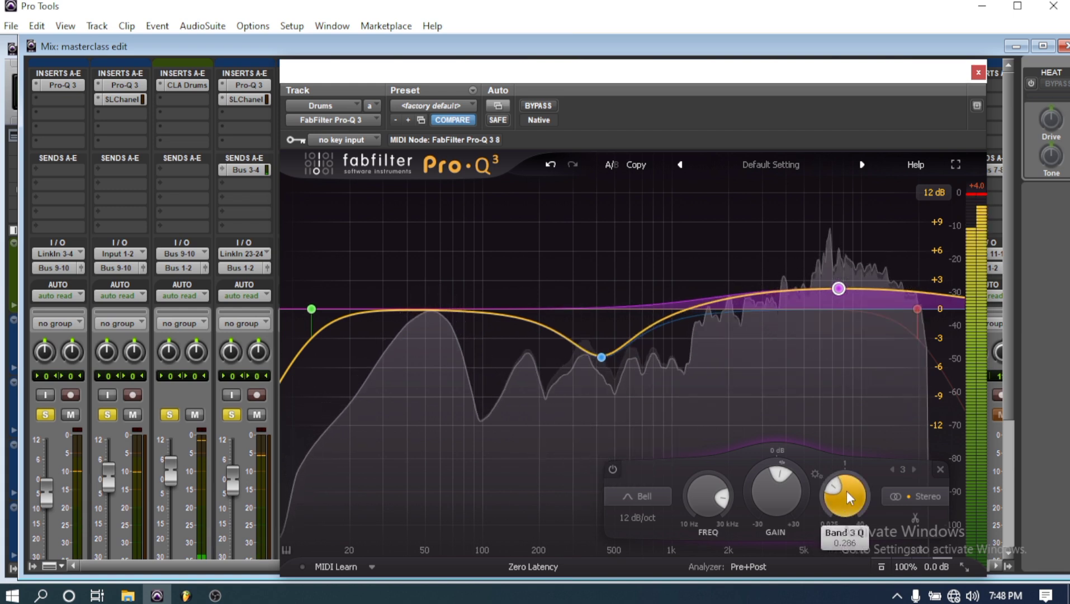
pyautogui.scroll(10, 847, 491)
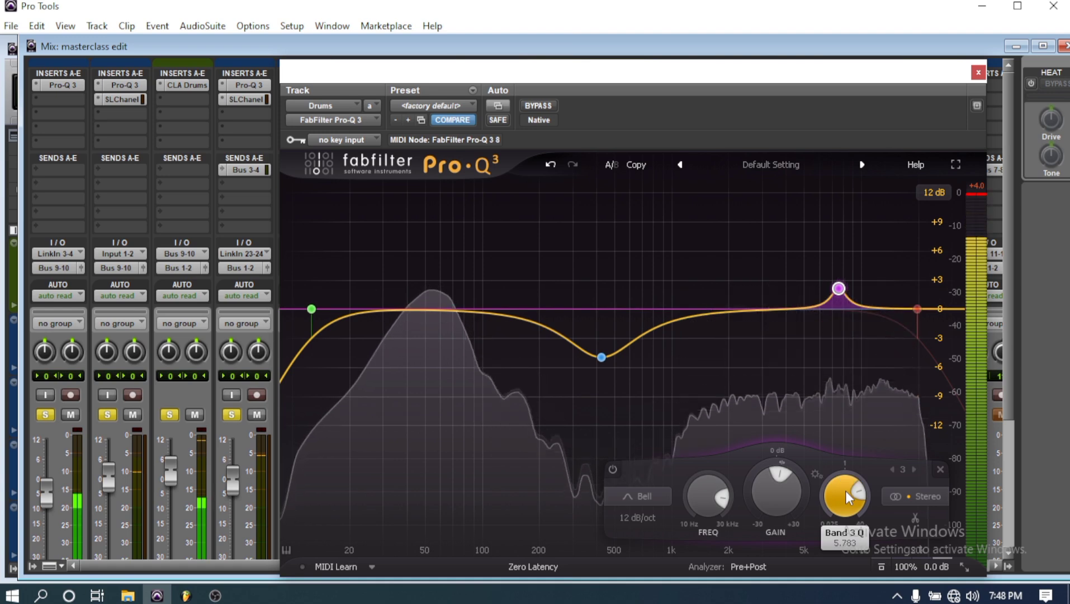
pyautogui.scroll(-2, 845, 492)
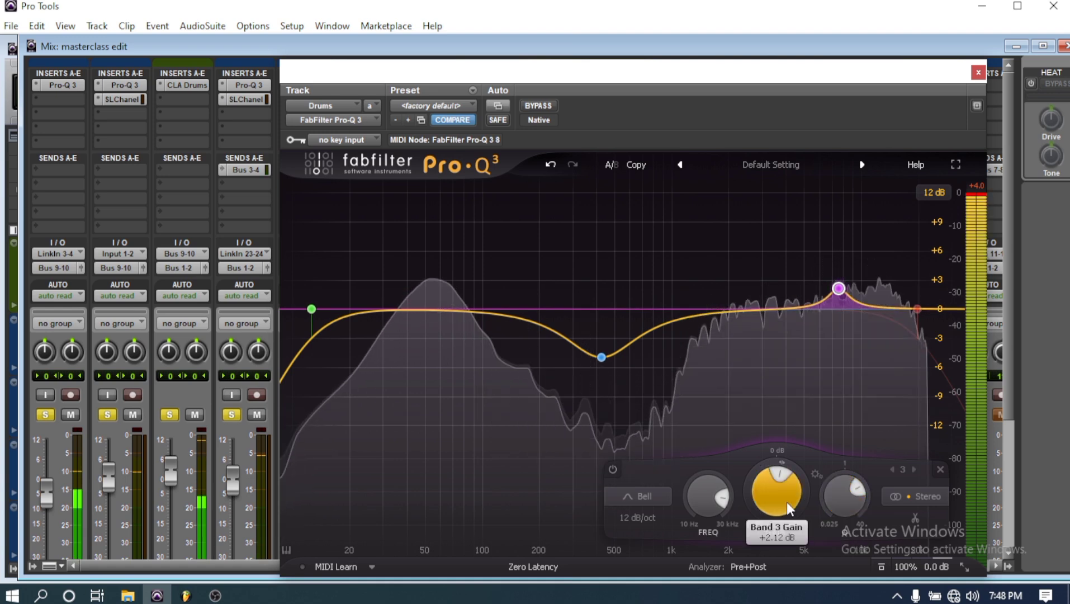
# - Raise the 7.6 kHz bell's gain to +3.83 dB in the Drums Pro-Q 3 and close the plug-in
pyautogui.scroll(2, 787, 502)
pyautogui.scroll(2, 787, 502)
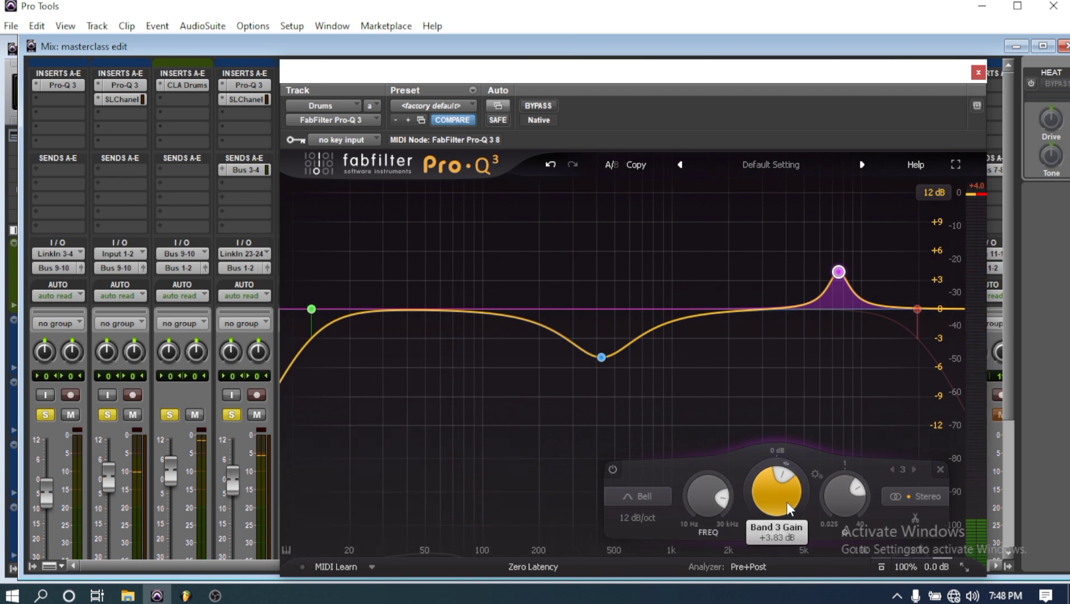
pyautogui.press('space')
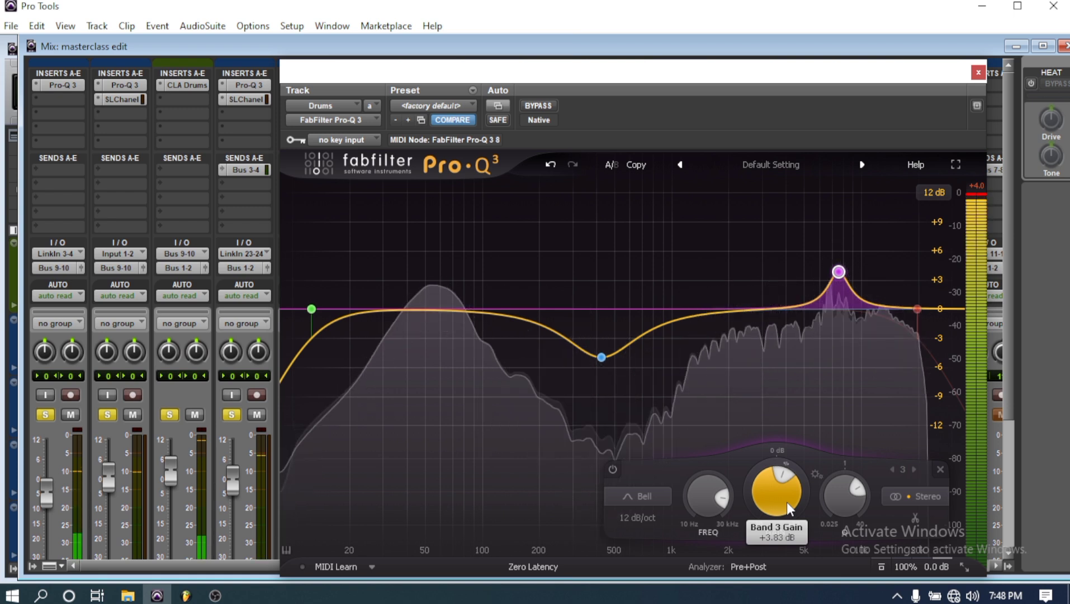
pyautogui.click(978, 73)
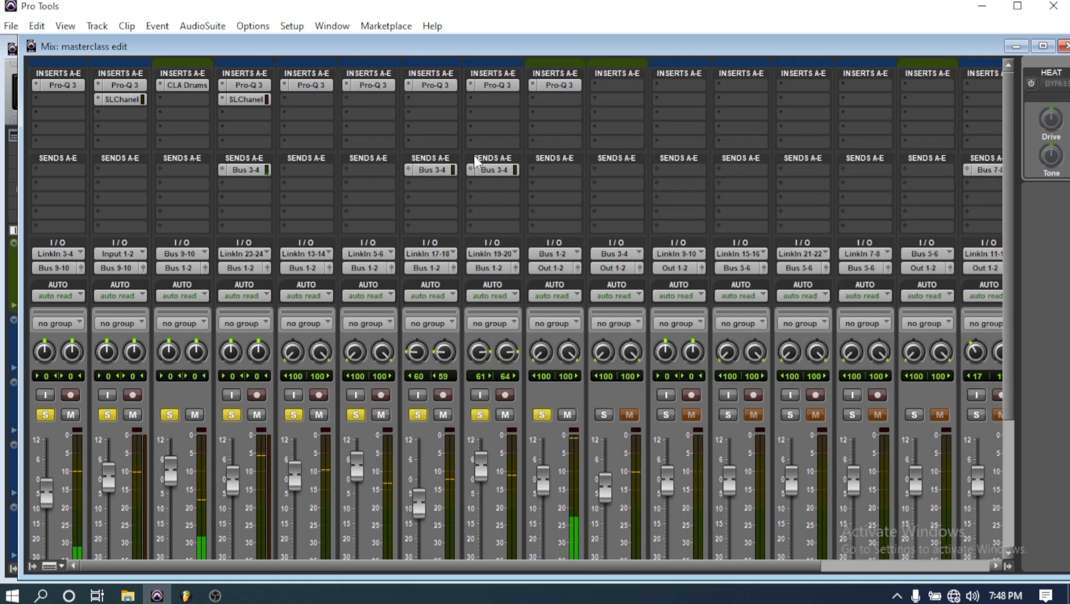
# - Insert the multichannel dynamics plug-in CLA-2A (stereo) in the second insert slot of the Drums aux
pyautogui.click(538, 101)
pyautogui.moveTo(575, 125)
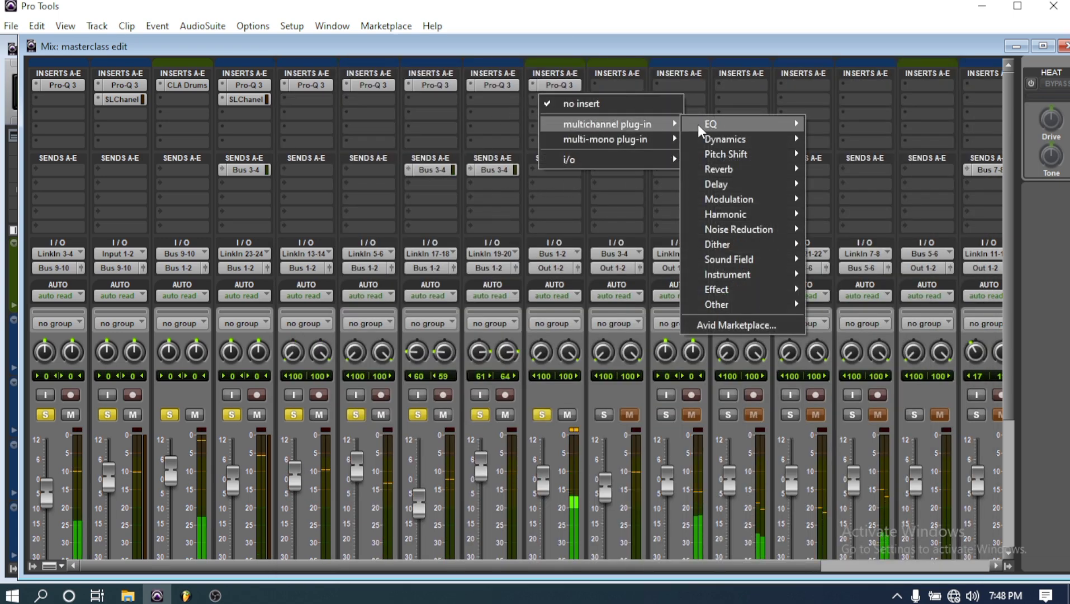
pyautogui.moveTo(723, 138)
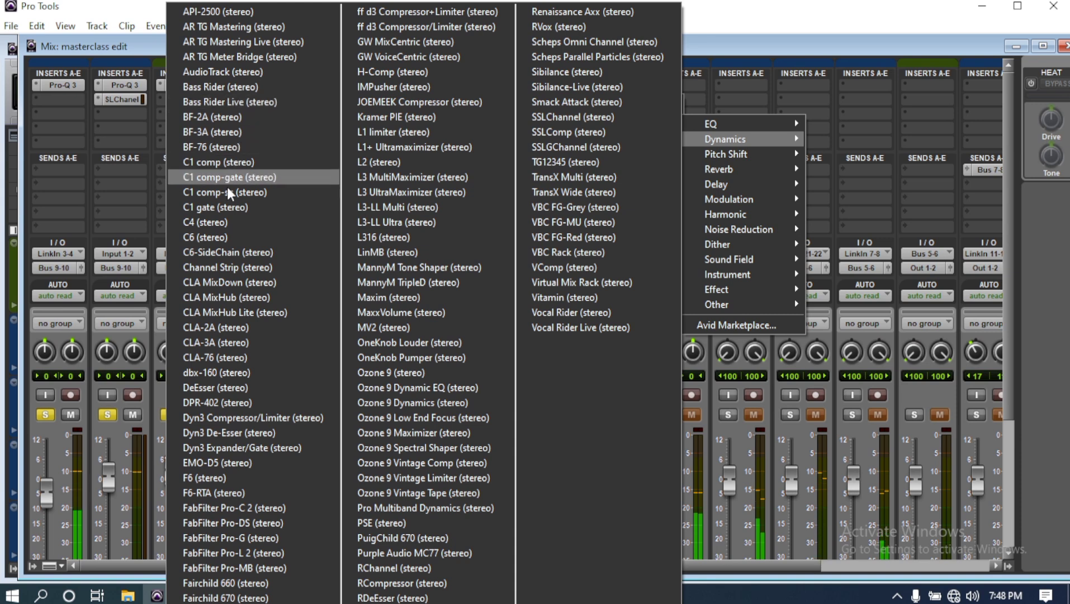
pyautogui.click(239, 326)
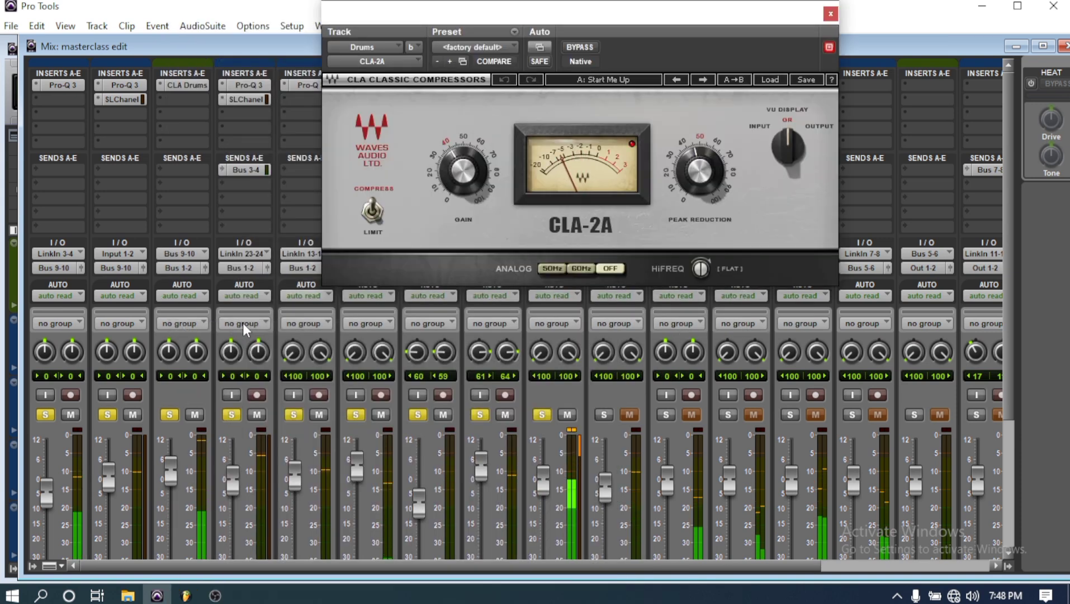
# - Try the Drum Group preset in CLA-2A, load Hard Drum Group instead, fine-tune the gain, and close the plug-in
pyautogui.click(770, 80)
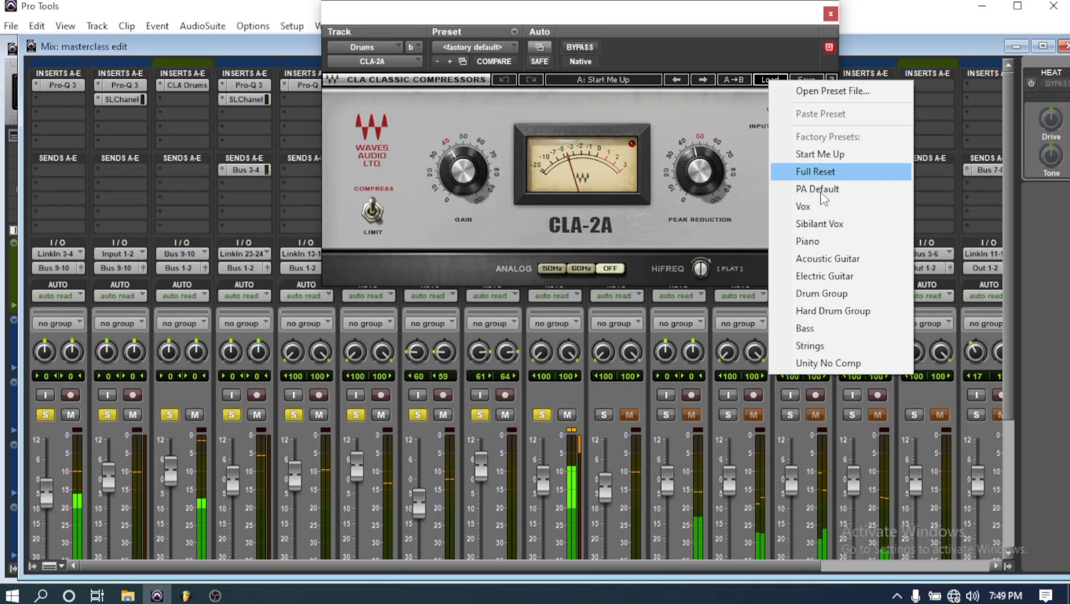
pyautogui.click(833, 293)
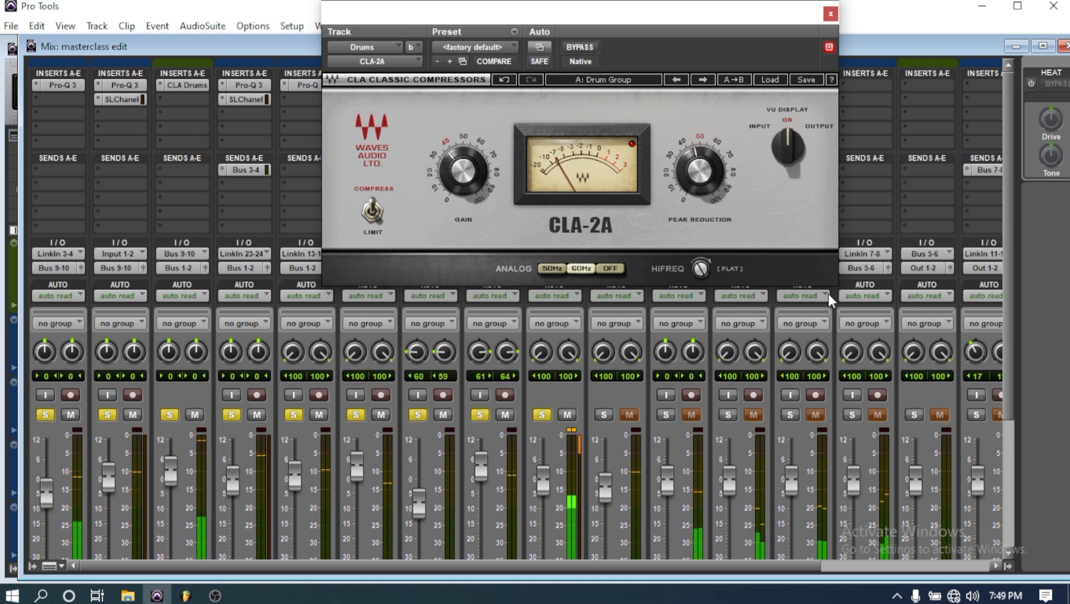
pyautogui.click(770, 80)
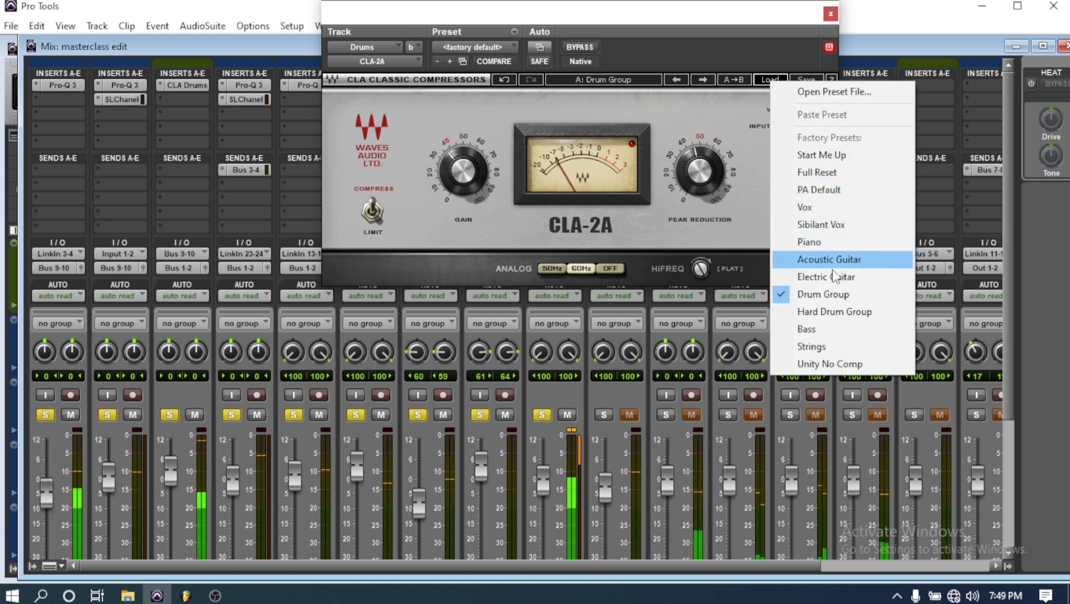
pyautogui.click(831, 312)
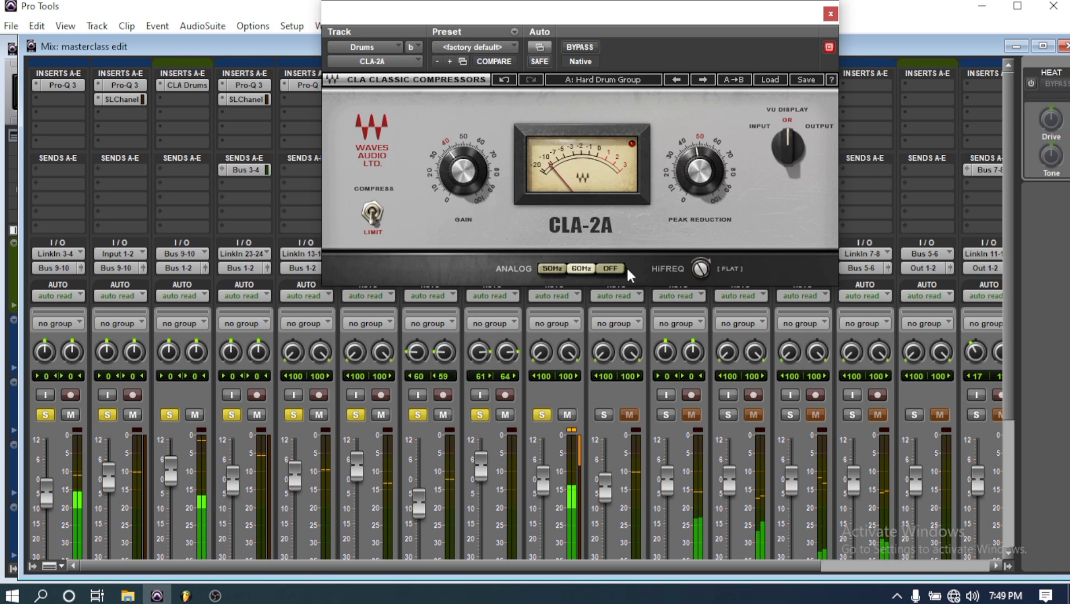
pyautogui.moveTo(464, 168); pyautogui.dragTo(463, 171)
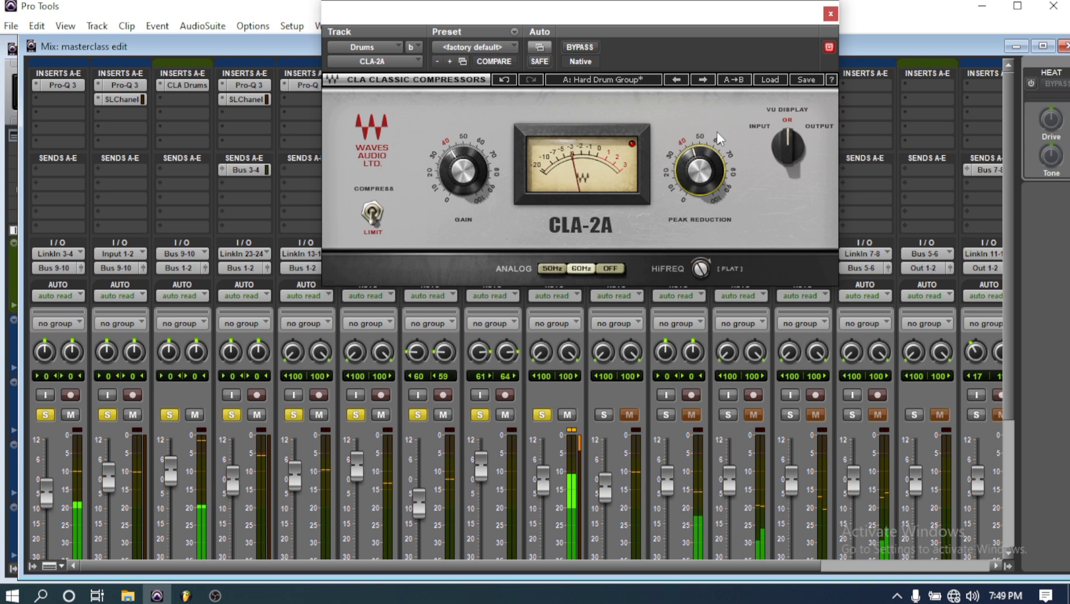
pyautogui.click(830, 14)
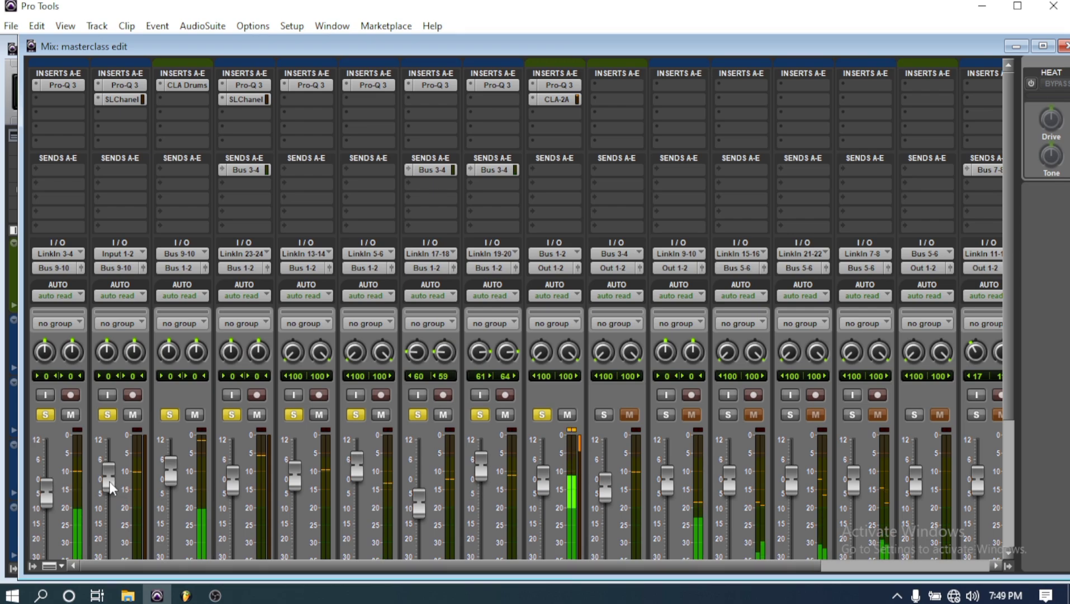
# - Review the CLA Drums settings on the KICK aux and close the plug-in
pyautogui.scroll(-3, 109, 483)
pyautogui.scroll(3, 109, 483)
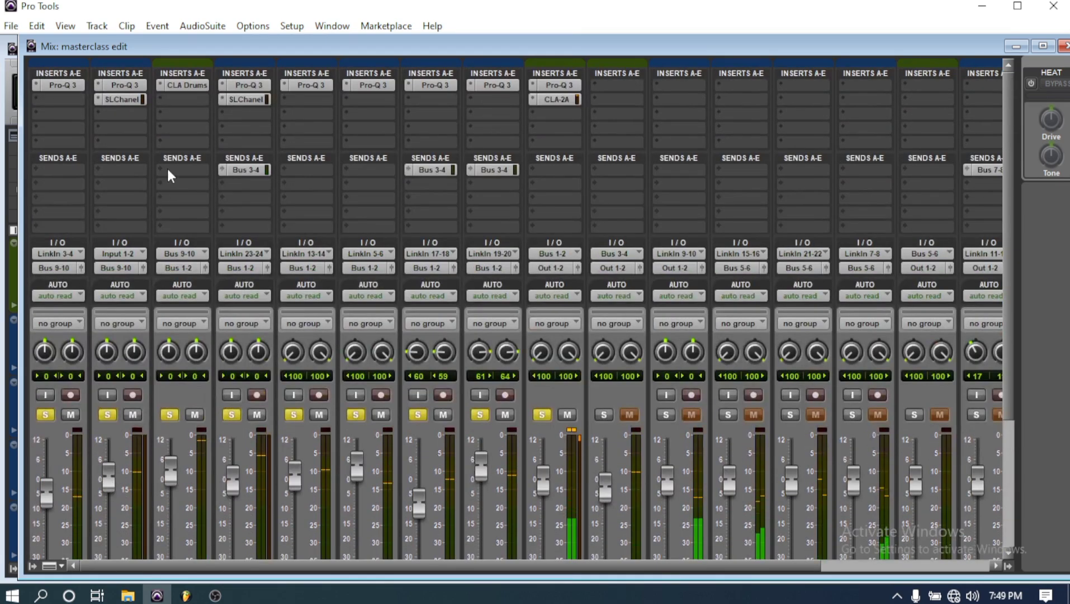
pyautogui.click(179, 85)
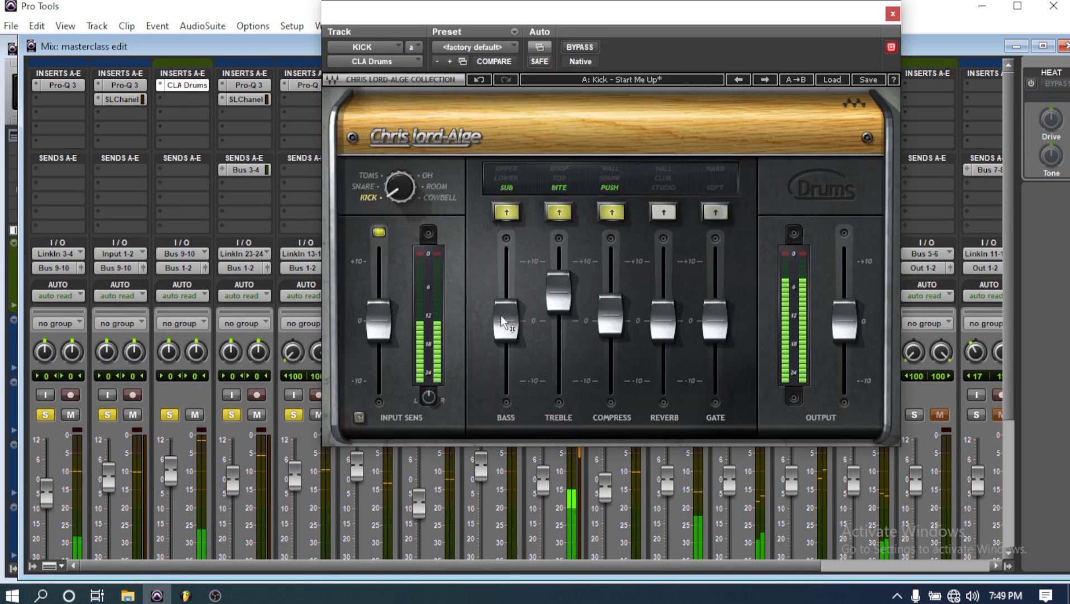
pyautogui.click(893, 14)
# - Save the session and bring the mixer's faders back into view
pyautogui.click(11, 26)
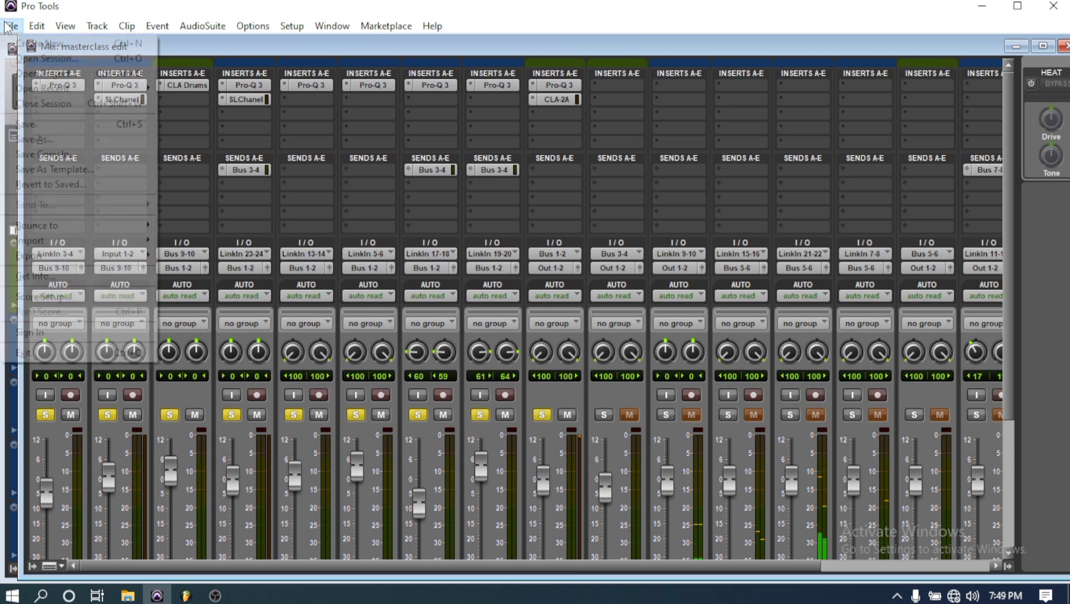
pyautogui.click(55, 125)
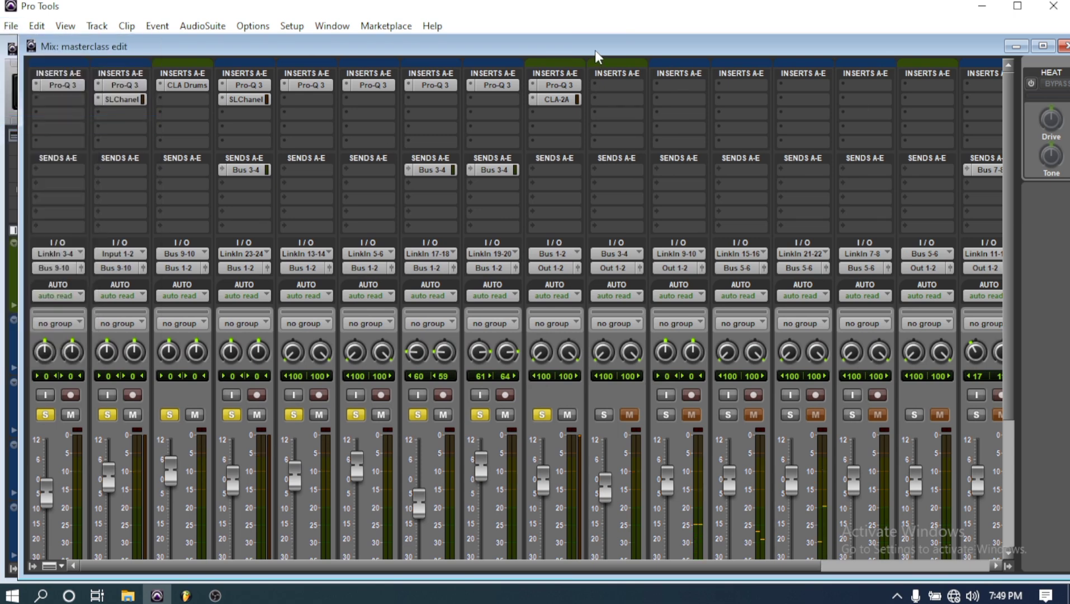
pyautogui.scroll(-3, 653, 304)
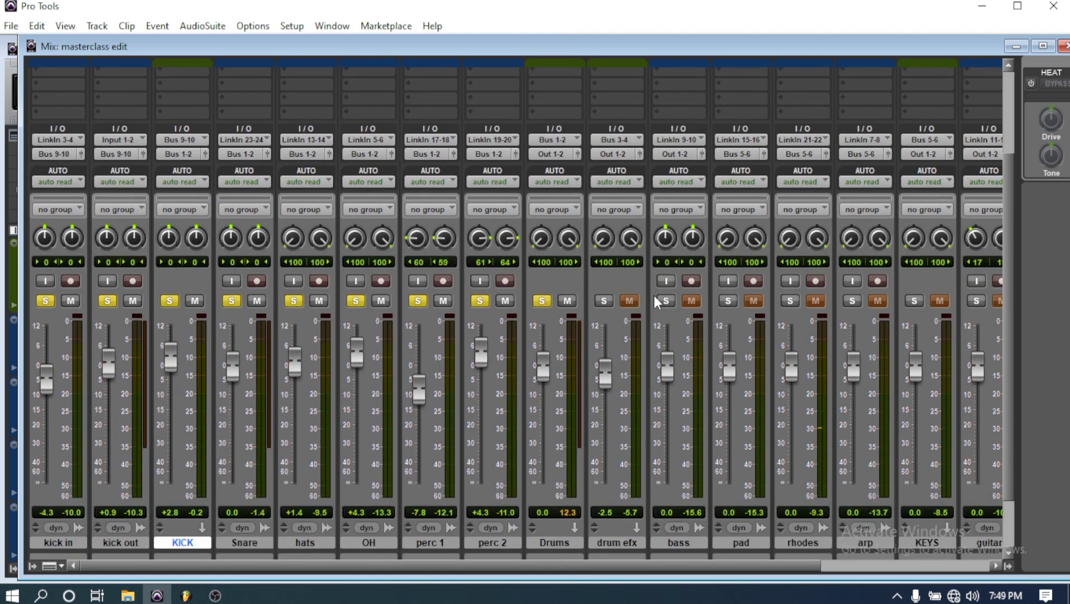